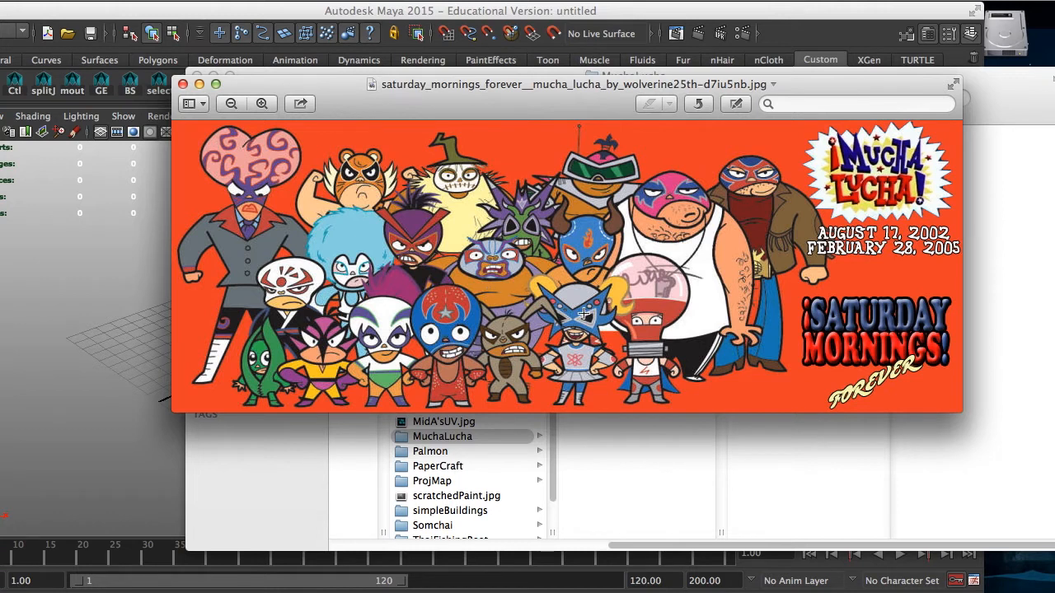
Step: Close the Mucha Lucha reference picture and switch to Maya with the four-view layout shown
drag(360, 113, 398, 93)
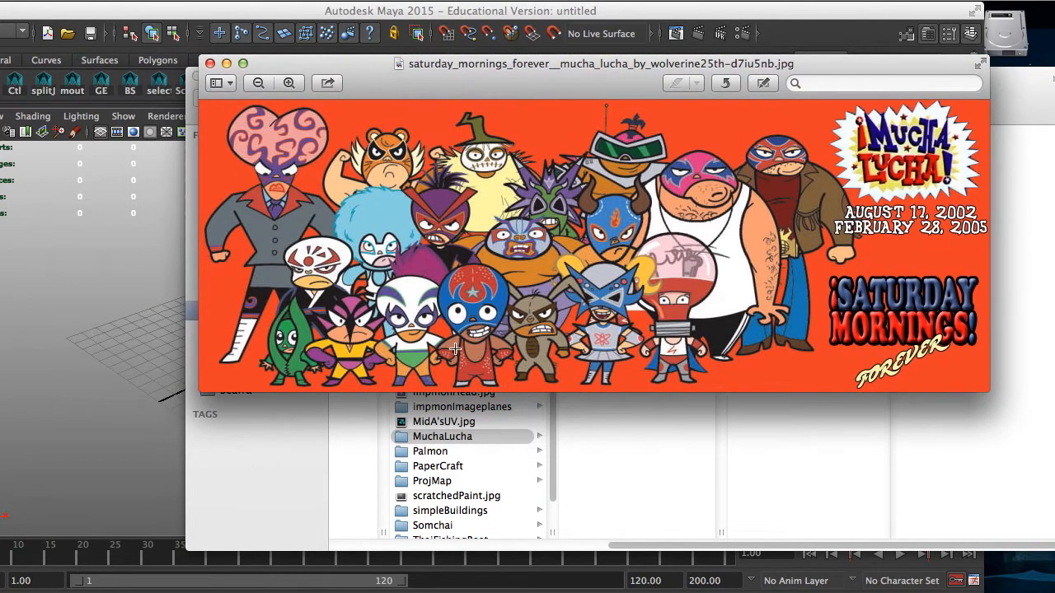
click(211, 65)
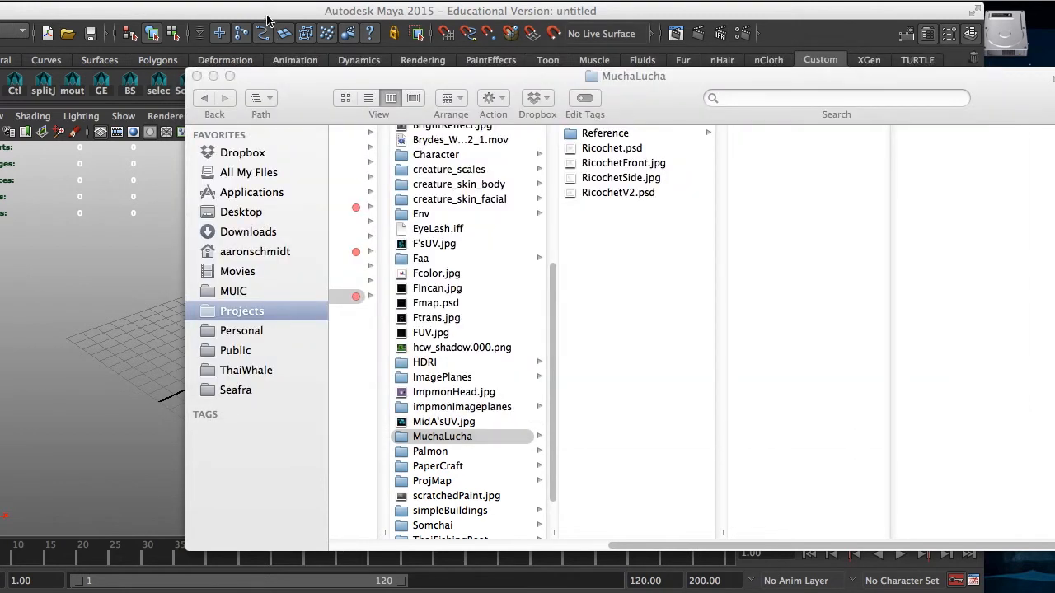
click(267, 18)
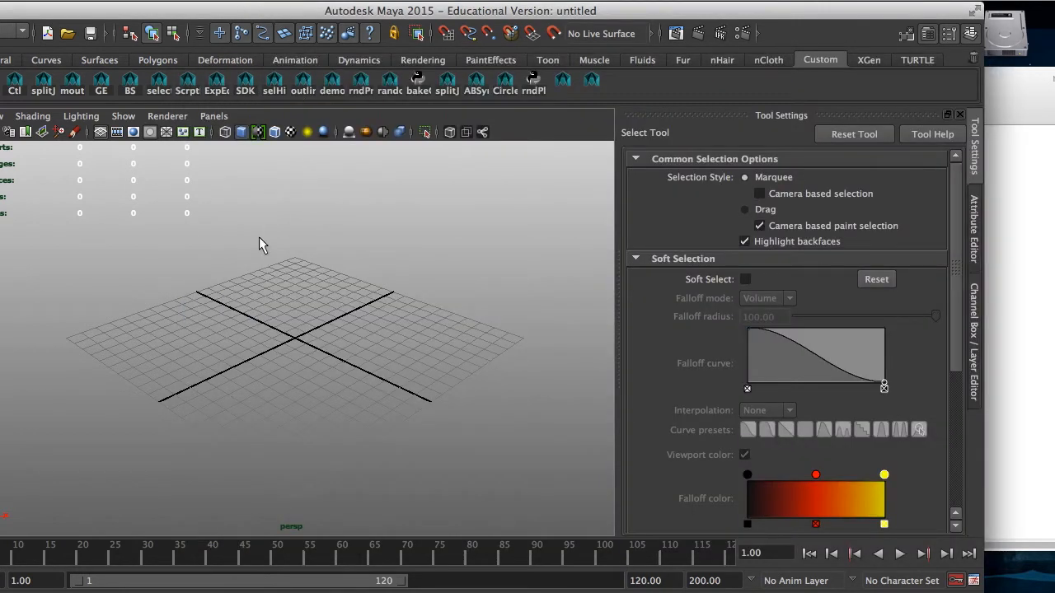
key(space)
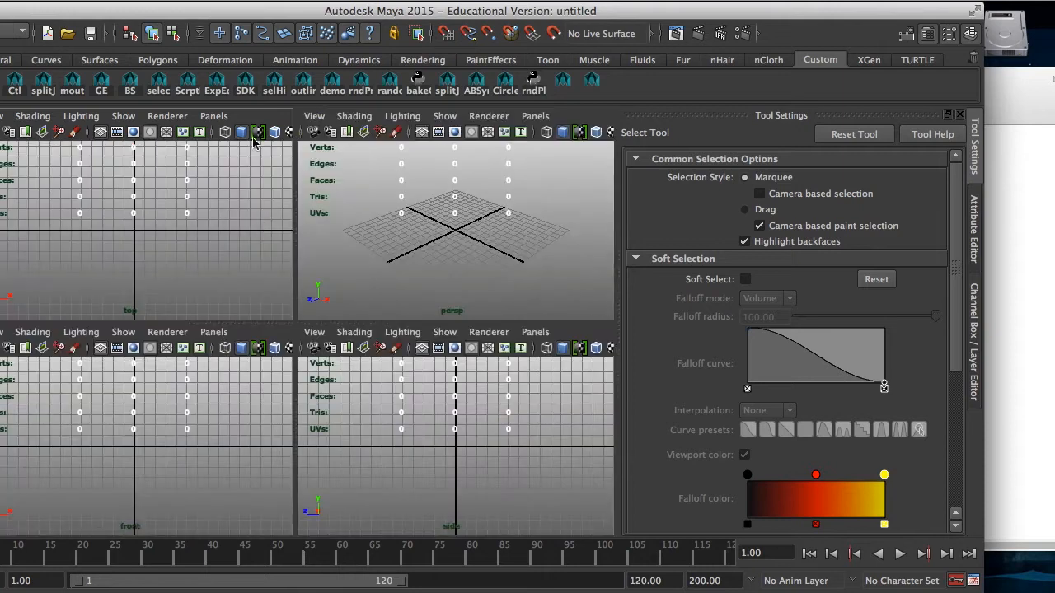
drag(127, 11, 191, 10)
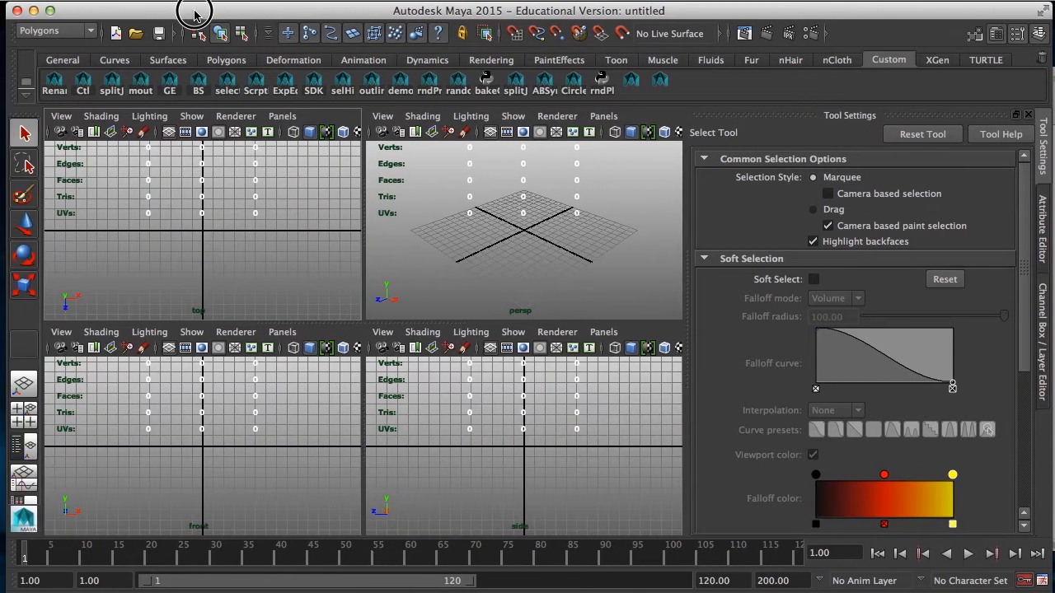
Step: Create a new scene with foot as the linear unit, degrees as the angular unit and Film (24 fps) time
click(107, 2)
click(247, 19)
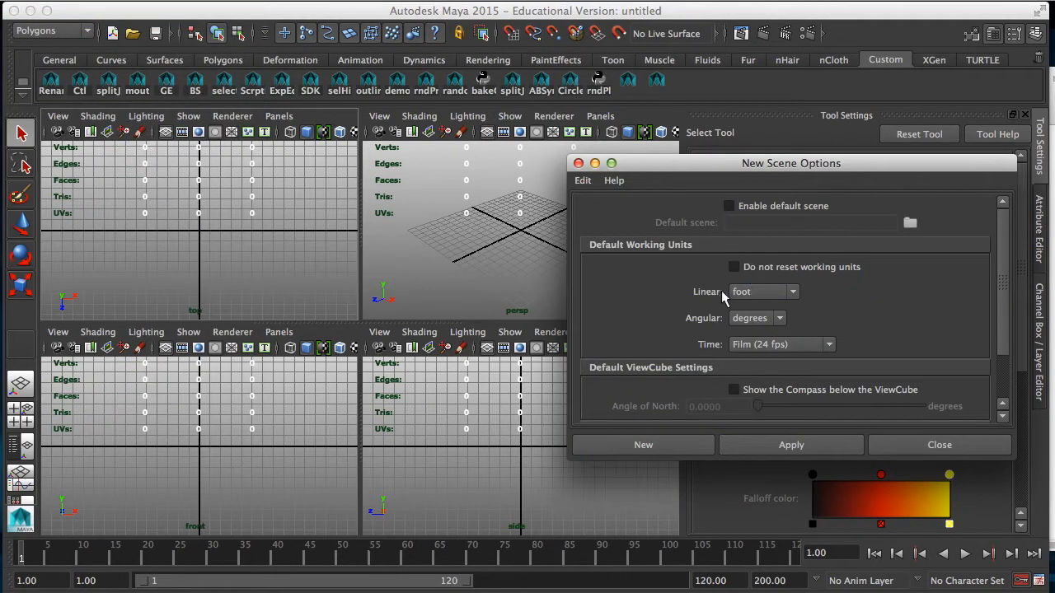
click(675, 445)
key(space)
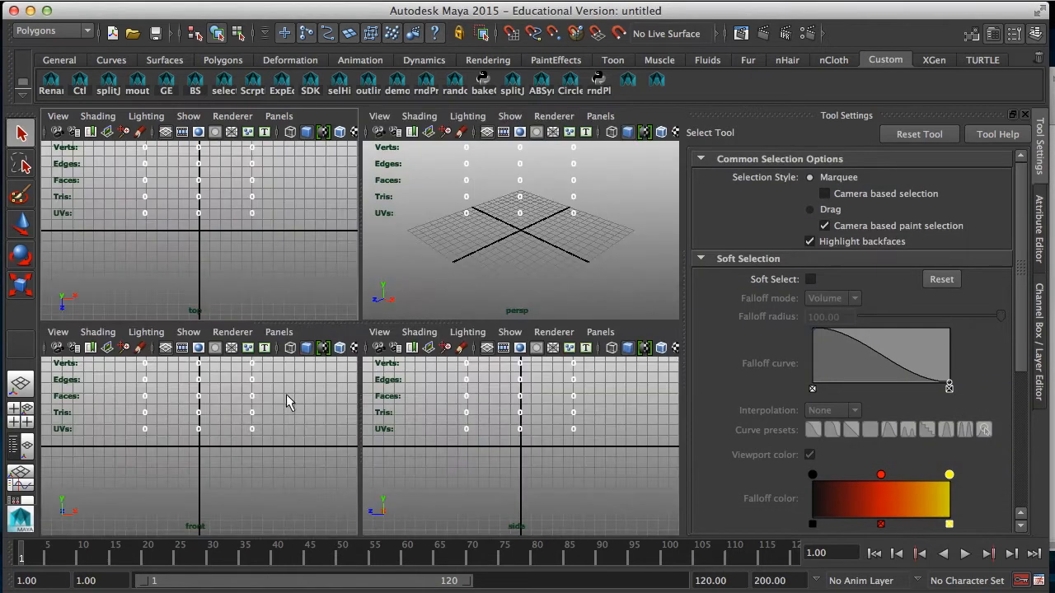
Step: Import RicochetFront.jpg from the MuchaLucha folder in sourceimages as an image plane for the front view
click(57, 332)
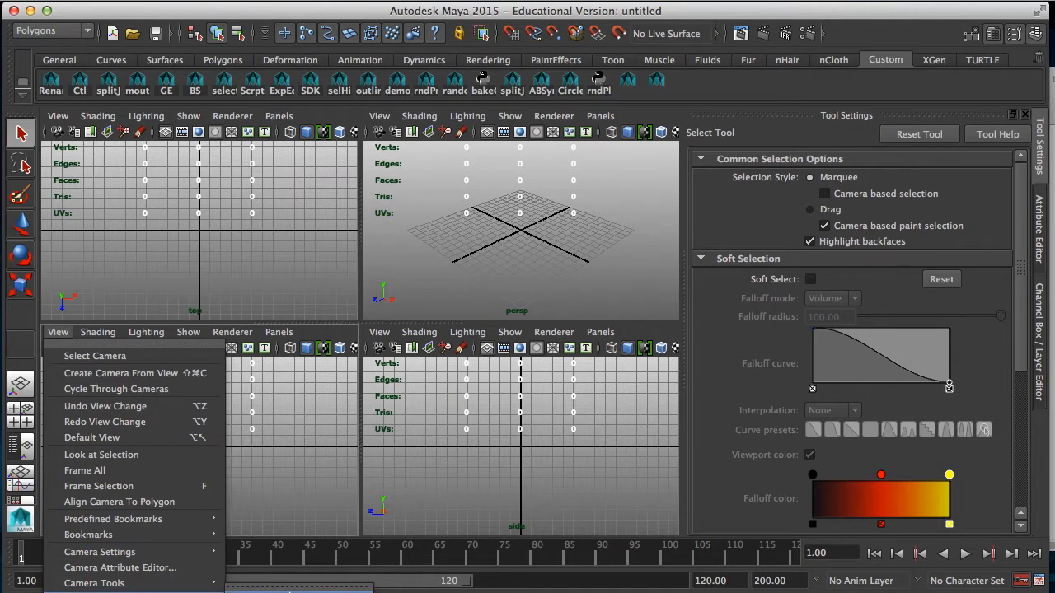
click(262, 464)
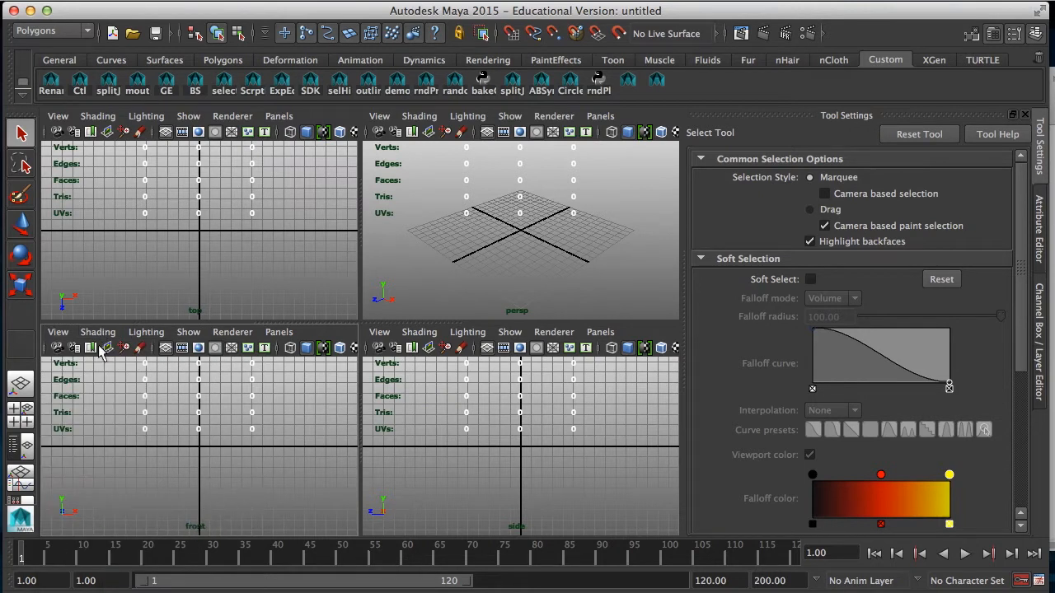
click(58, 331)
key(Escape)
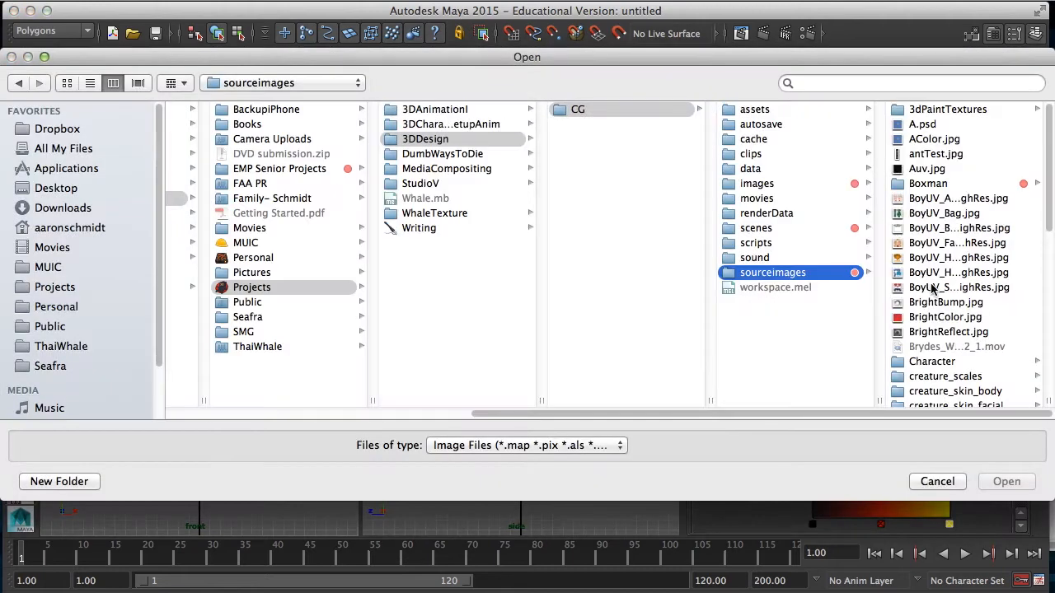
scroll(931, 287, down, 10)
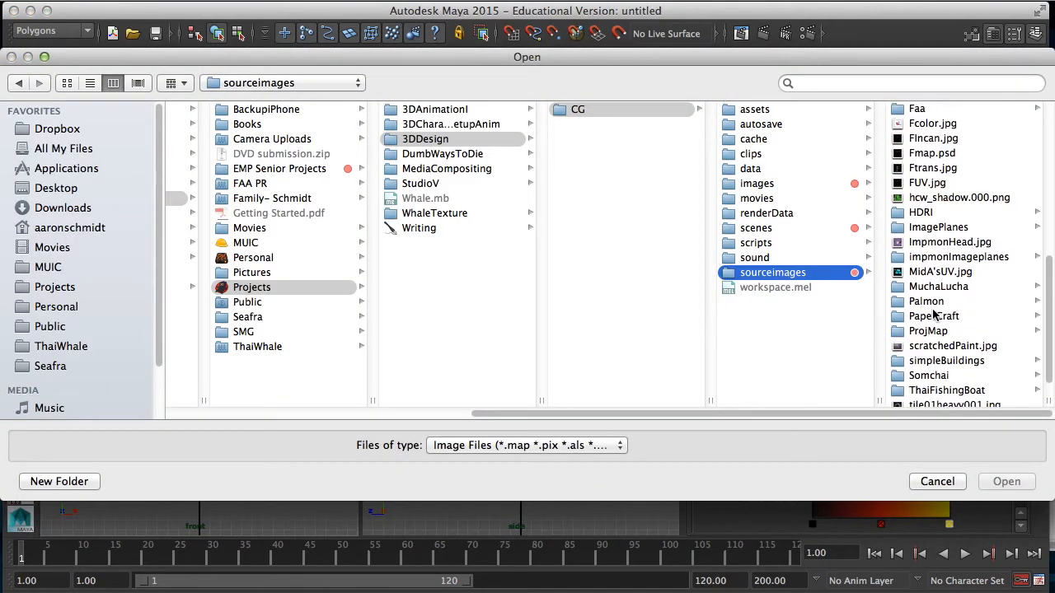
scroll(962, 371, down, 2)
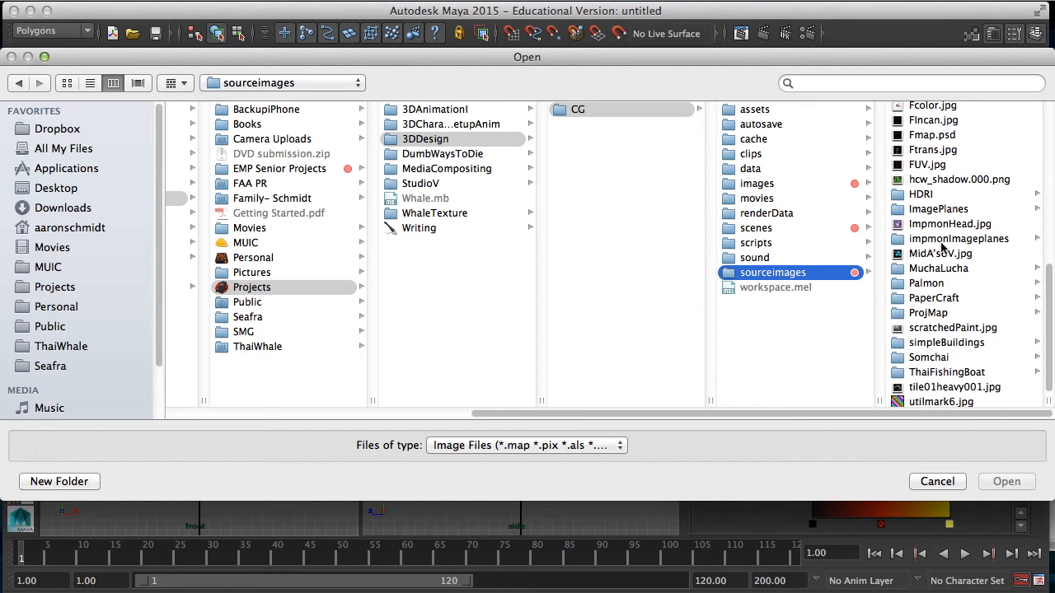
click(938, 268)
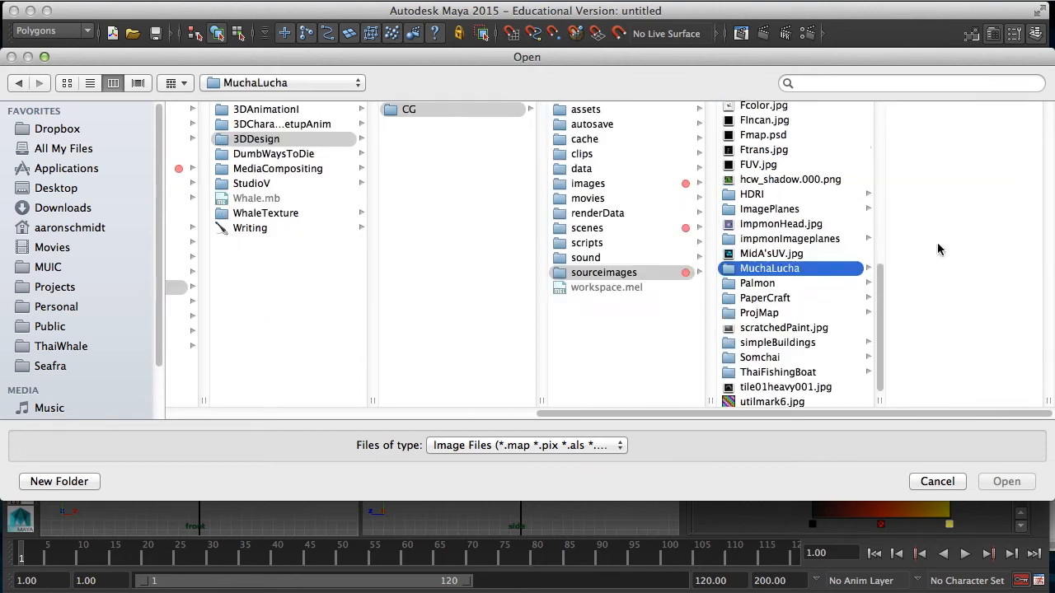
click(940, 138)
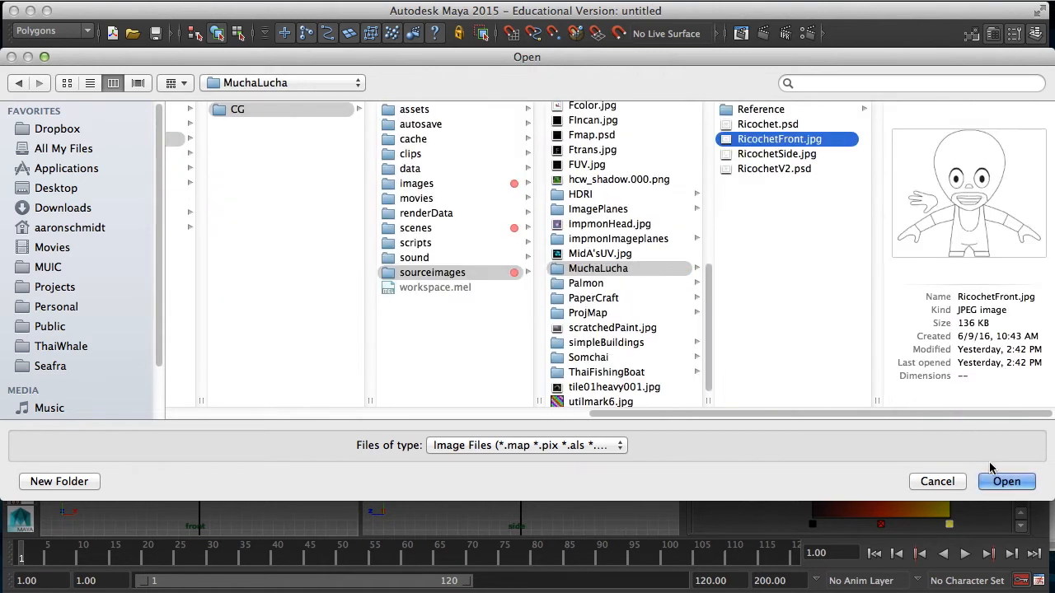
click(1007, 482)
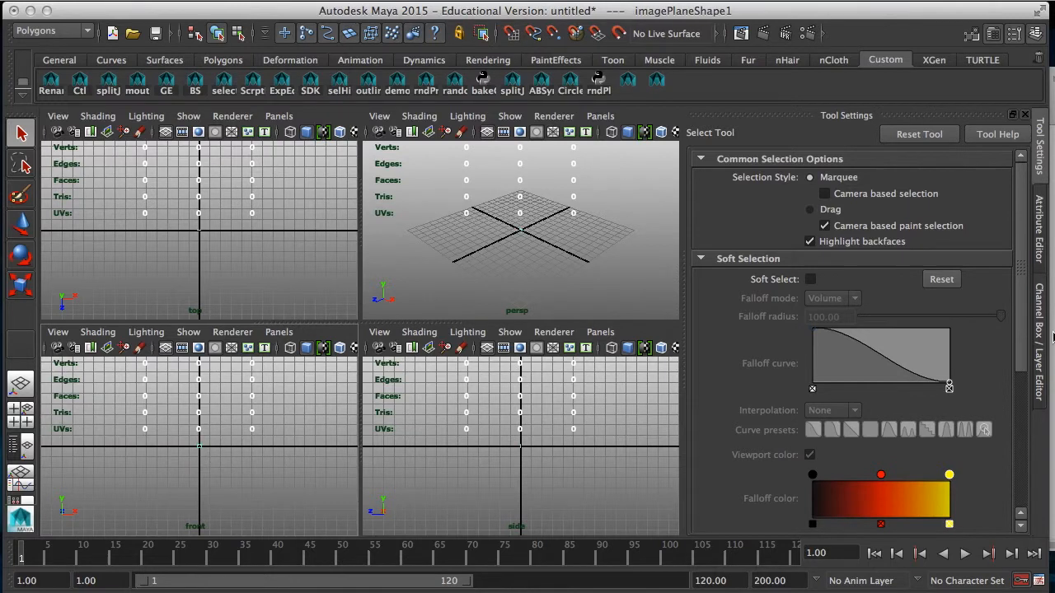
Step: Set the front image plane's height to 6 in its placement attributes
click(1039, 243)
drag(1017, 333, 1004, 439)
click(855, 429)
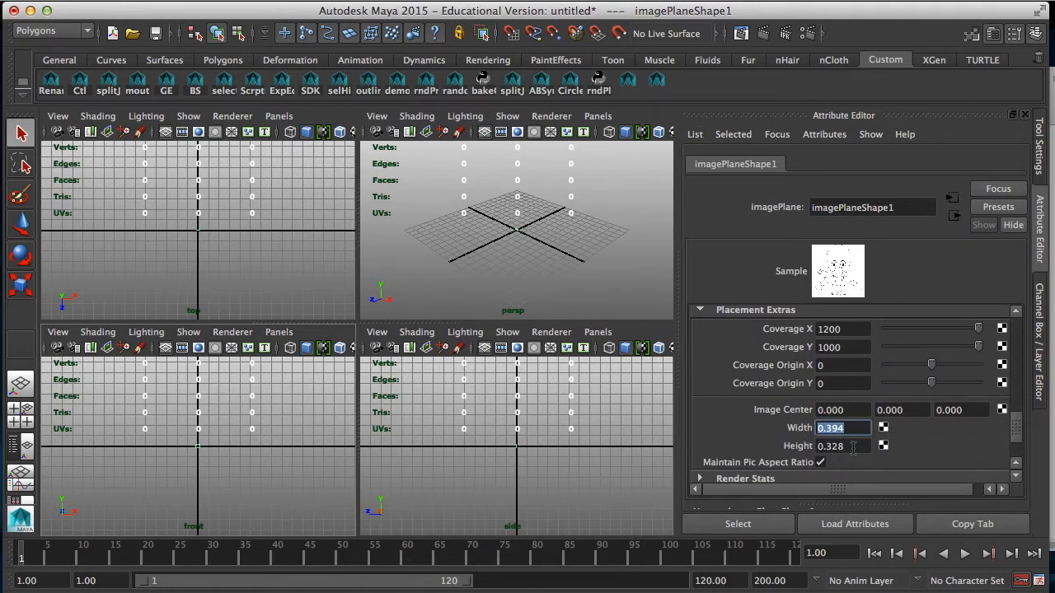
key(Tab)
text(6)
key(Return)
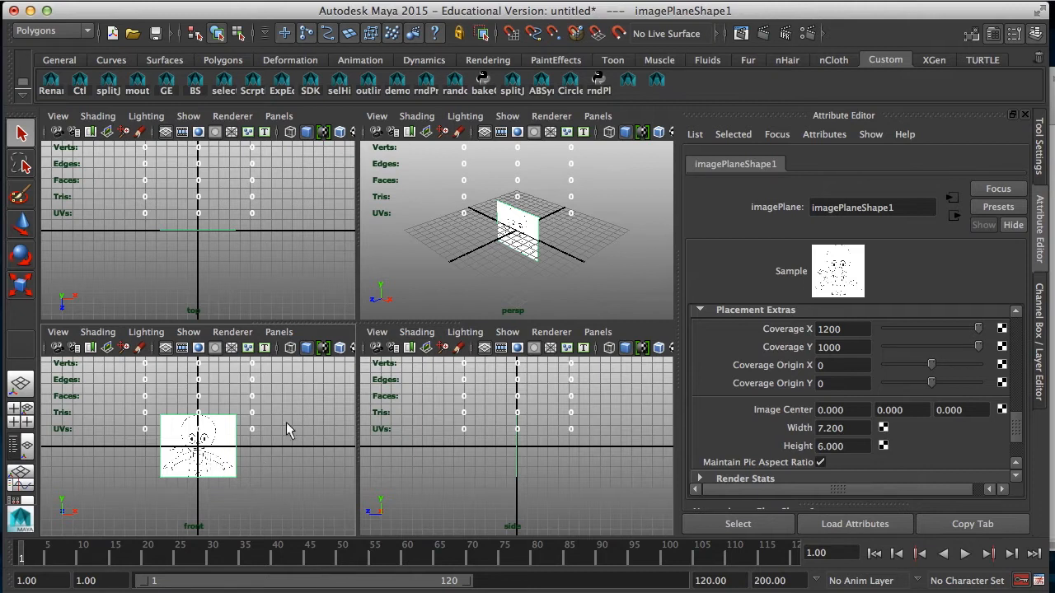
Step: Set the front image plane's image center to 3 in Y and -3 in Z
click(915, 414)
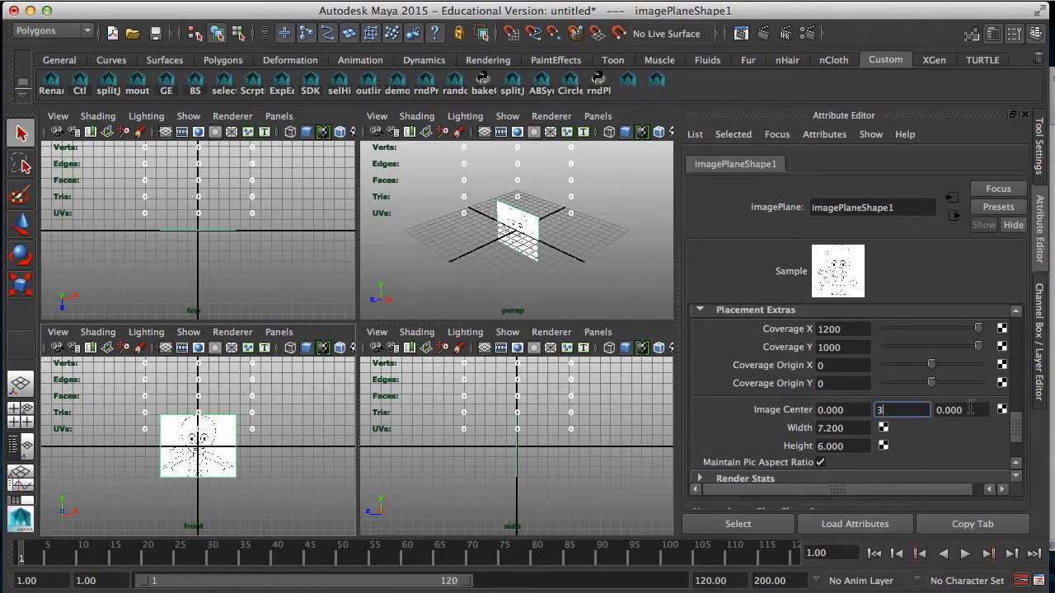
key(Return)
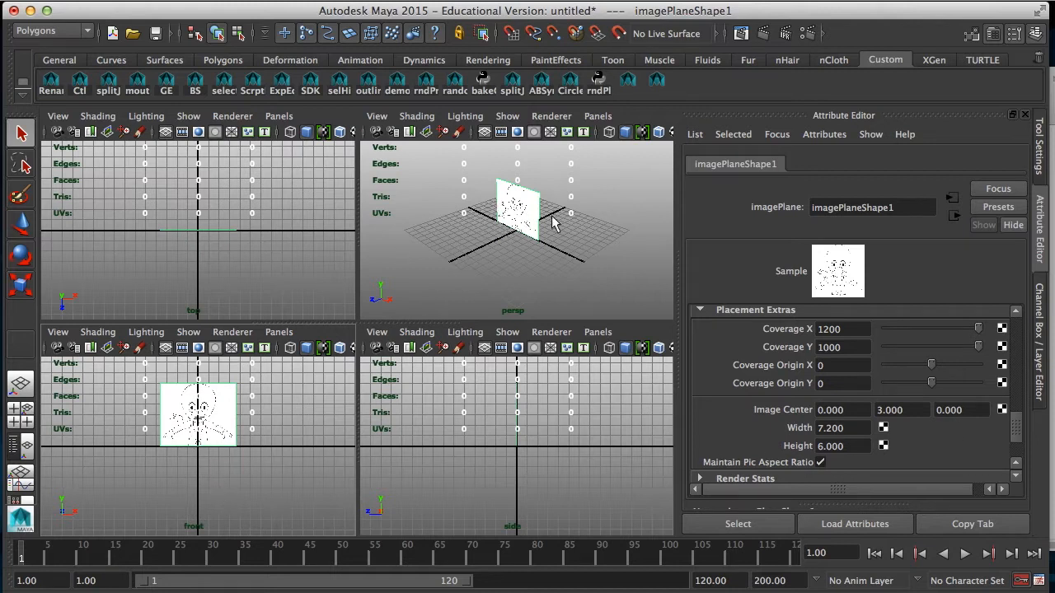
click(981, 409)
text(-)
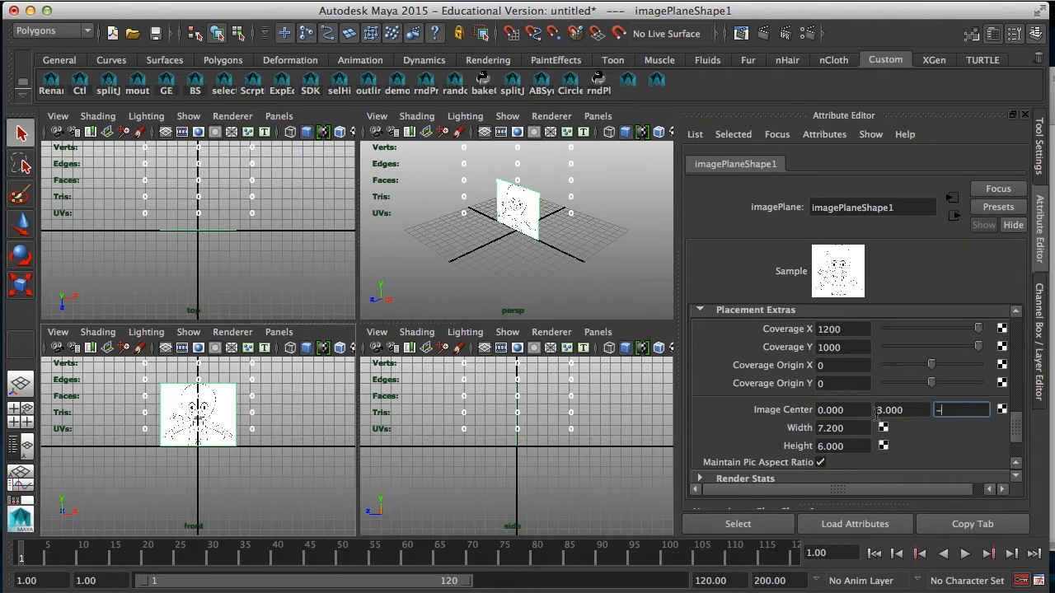
text(3)
key(Return)
Step: Examine the front image plane's placement up close in the perspective and front views
alt+drag(536, 271, 536, 210)
alt+right_drag(509, 242, 608, 266)
alt+middle_drag(551, 213, 462, 257)
alt+right_drag(462, 257, 519, 256)
alt+drag(496, 244, 516, 241)
alt+middle_drag(500, 241, 642, 183)
alt+drag(490, 266, 479, 246)
alt+right_drag(479, 251, 459, 274)
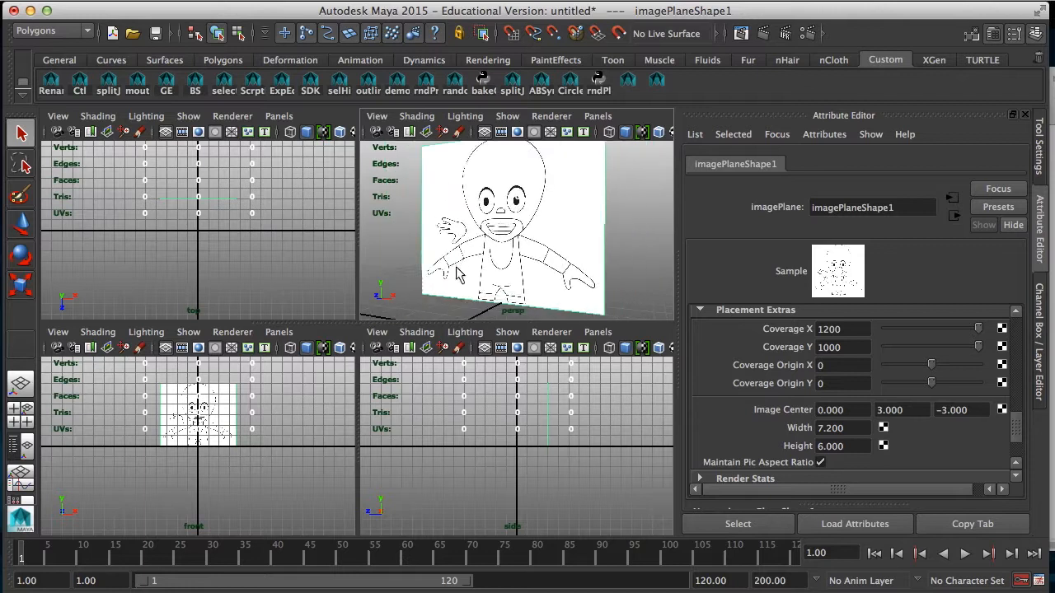
alt+middle_drag(222, 428, 224, 455)
alt+right_drag(224, 454, 244, 485)
alt+middle_drag(238, 466, 231, 491)
alt+right_drag(231, 491, 220, 496)
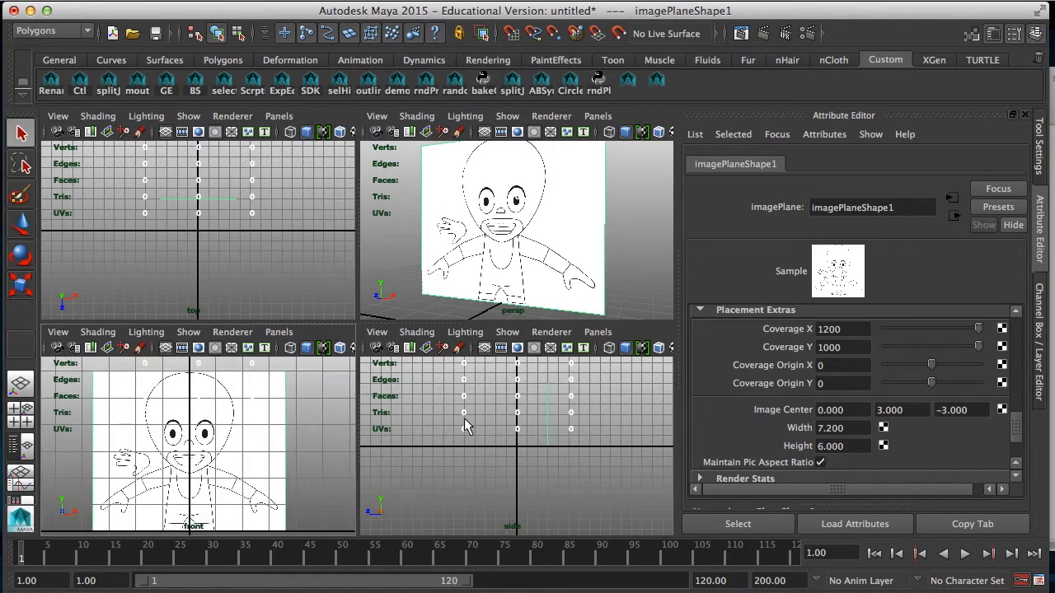
Step: Import RicochetSide.jpg from the MuchaLucha folder as an image plane for the side view
click(376, 331)
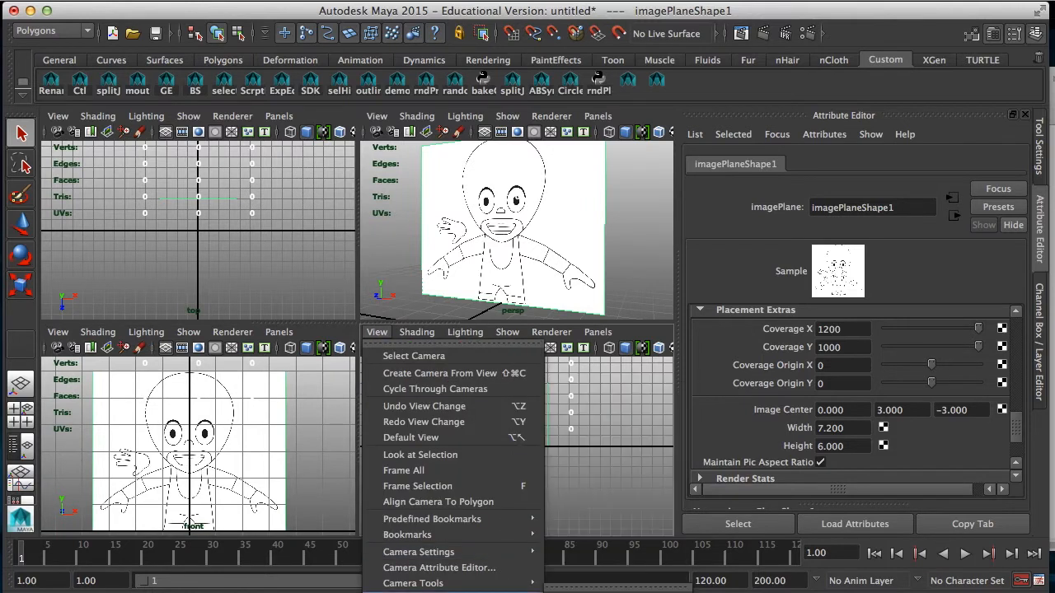
click(572, 592)
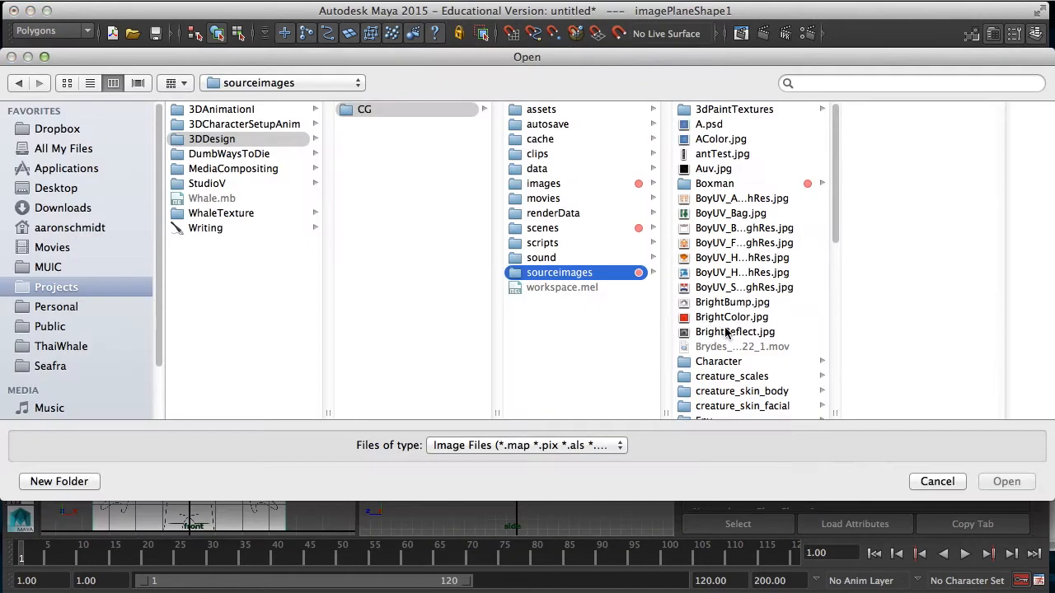
scroll(725, 332, down, 5)
click(725, 393)
click(904, 154)
click(1006, 481)
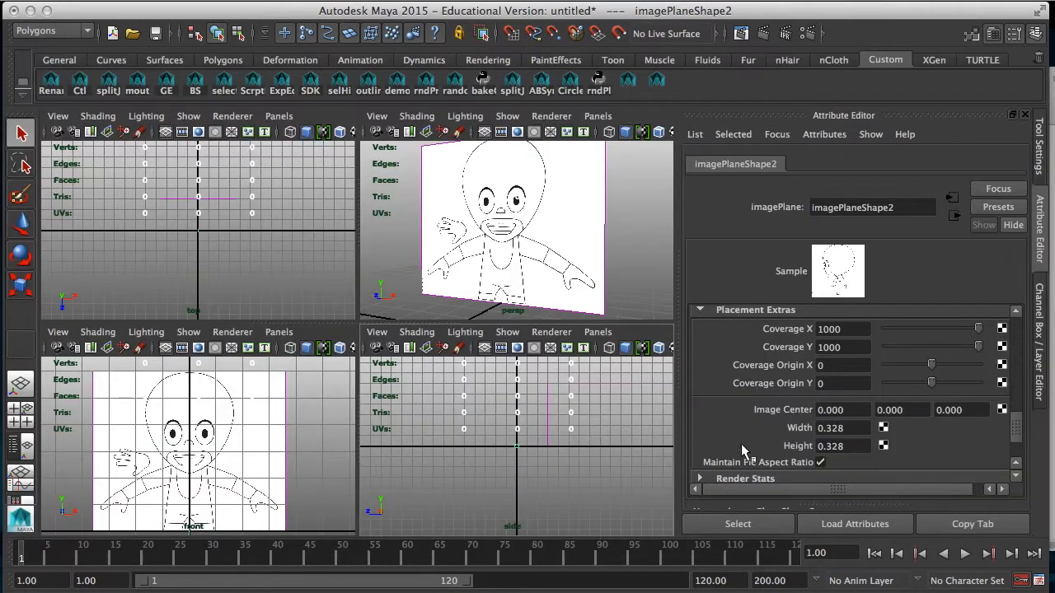
Step: Set the side image plane's height to 6 and its image center to -3 in X and 3 in Y
click(855, 447)
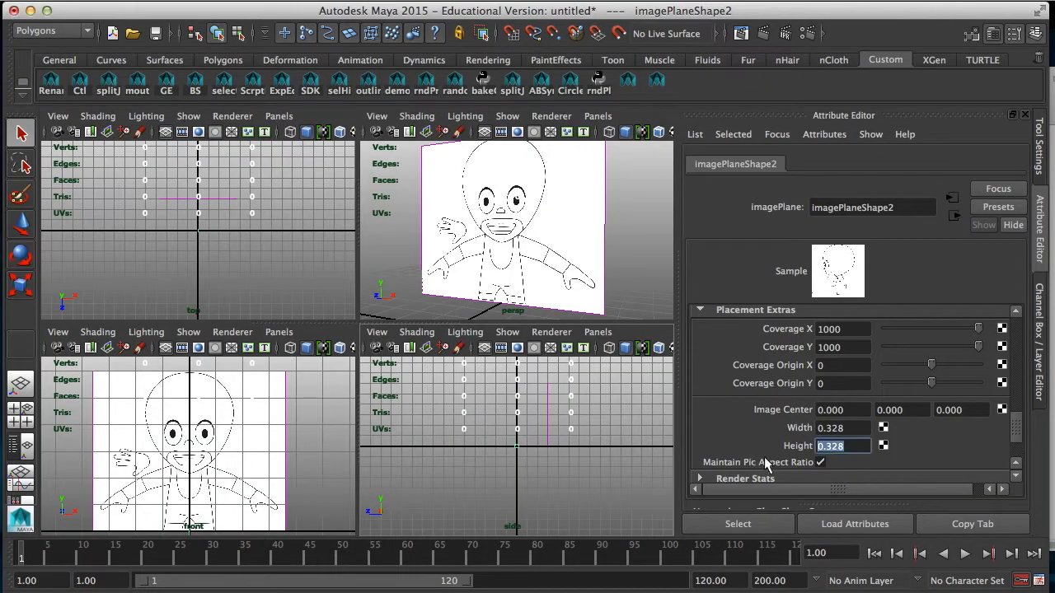
text(6)
key(Return)
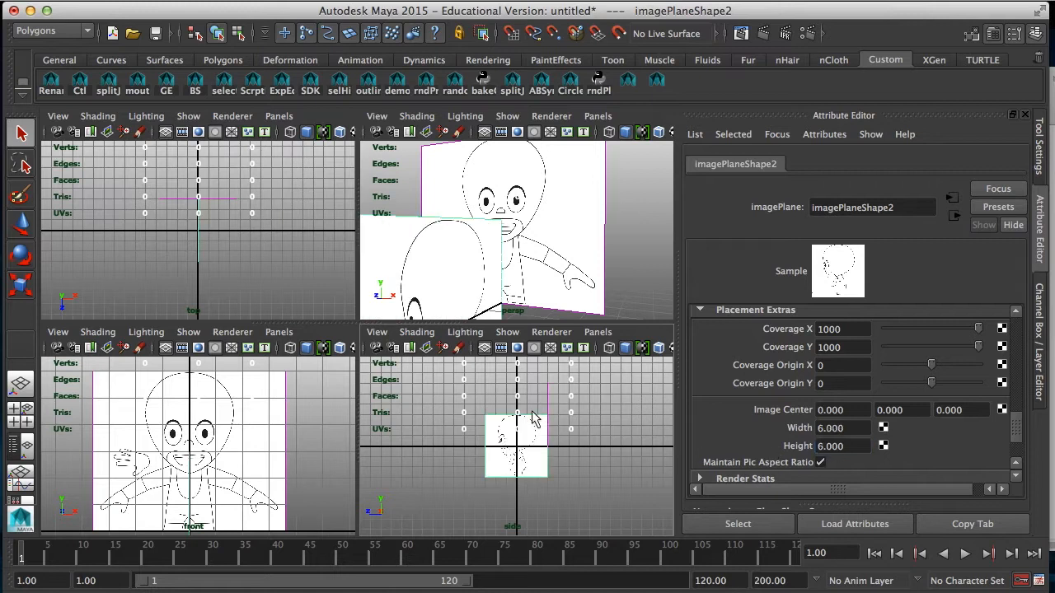
click(906, 411)
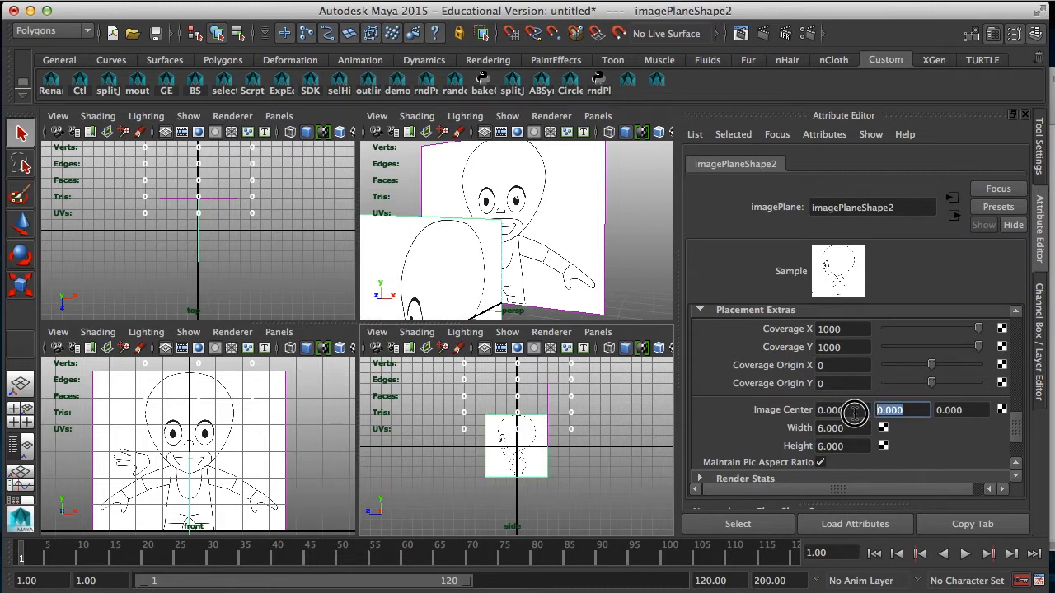
text(3)
key(Return)
click(834, 408)
text(-3)
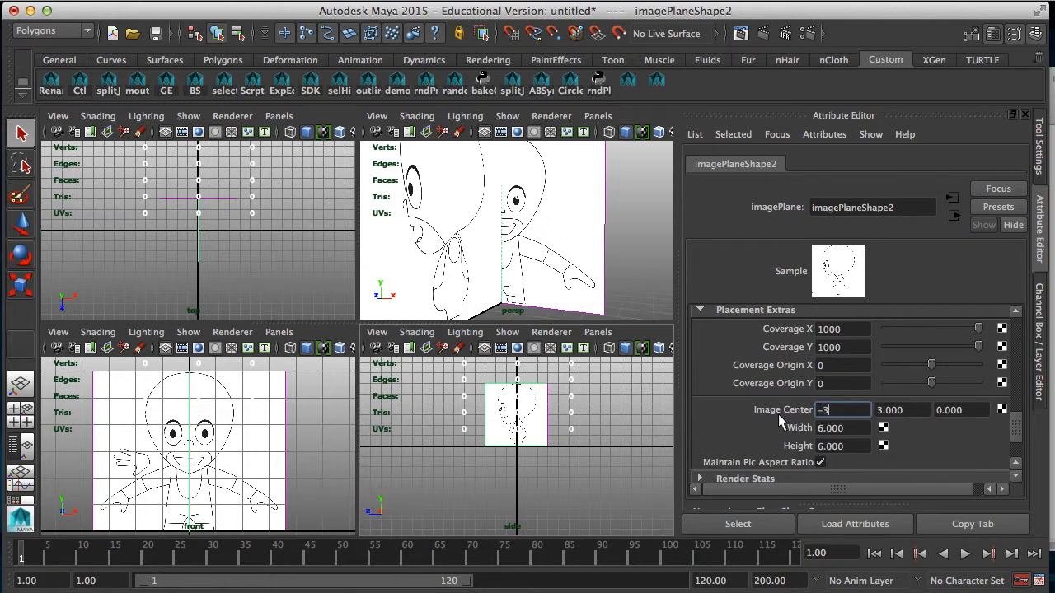
key(Return)
alt+drag(612, 262, 507, 261)
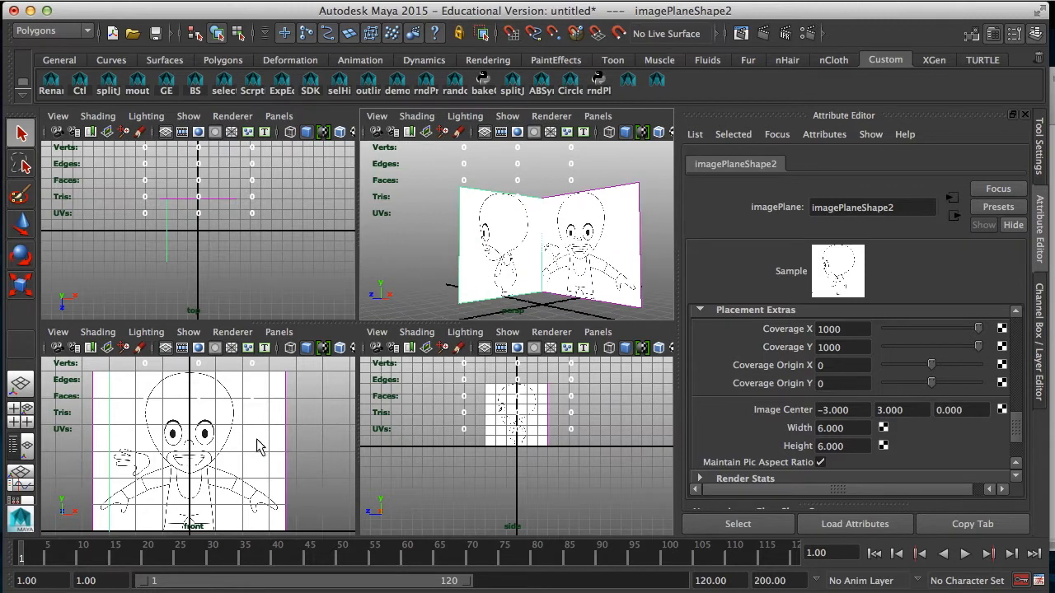
Step: Create a polygon cube at the origin
click(237, 2)
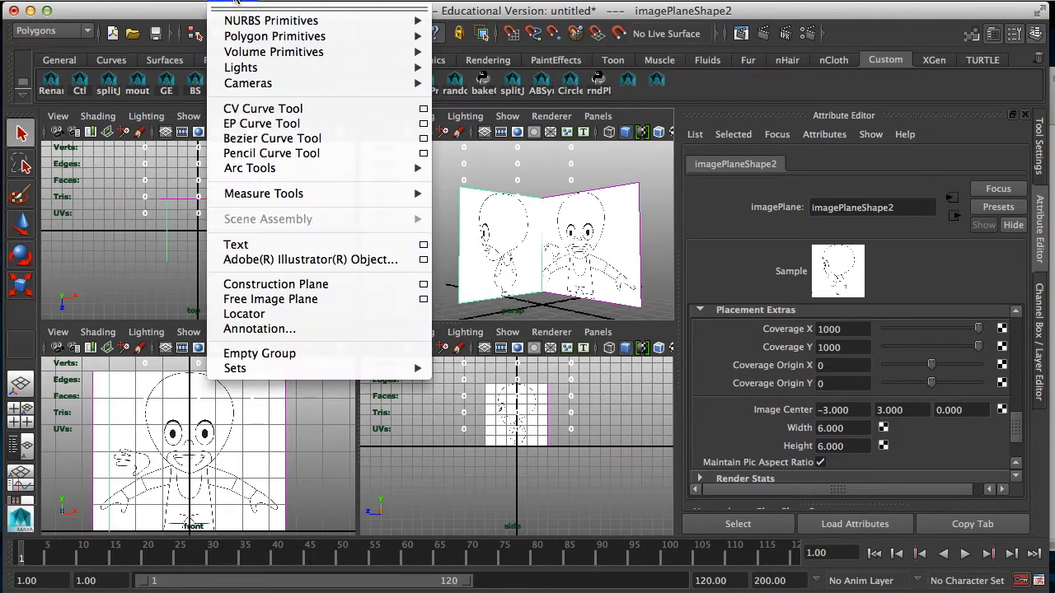
mouse_move(347, 36)
click(462, 59)
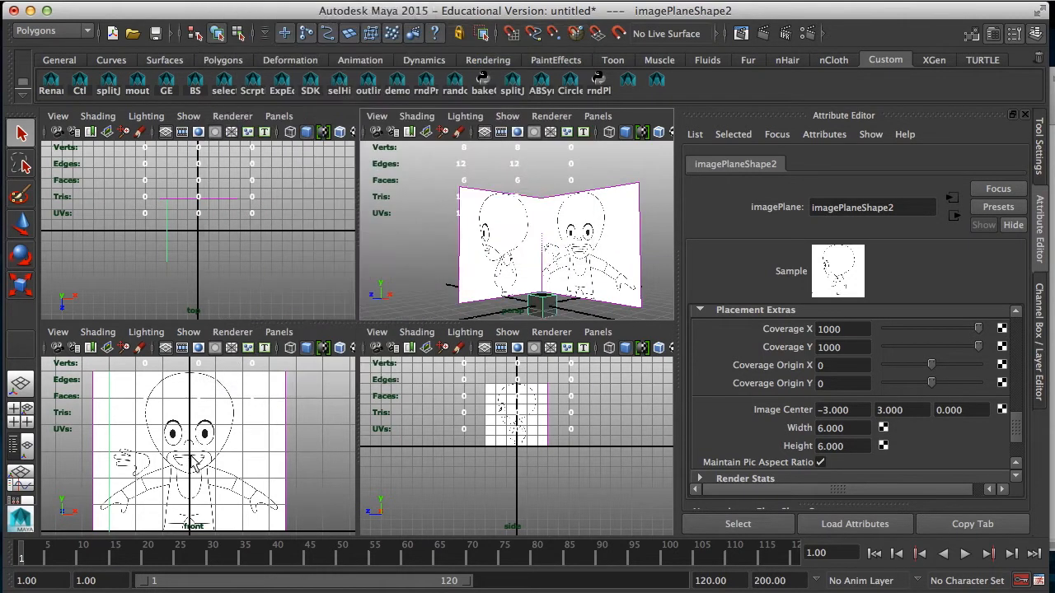
Step: Move the cube up over the character's head and scale it to the head's width and height in the front view
key(w)
drag(188, 505, 246, 445)
key(r)
key(w)
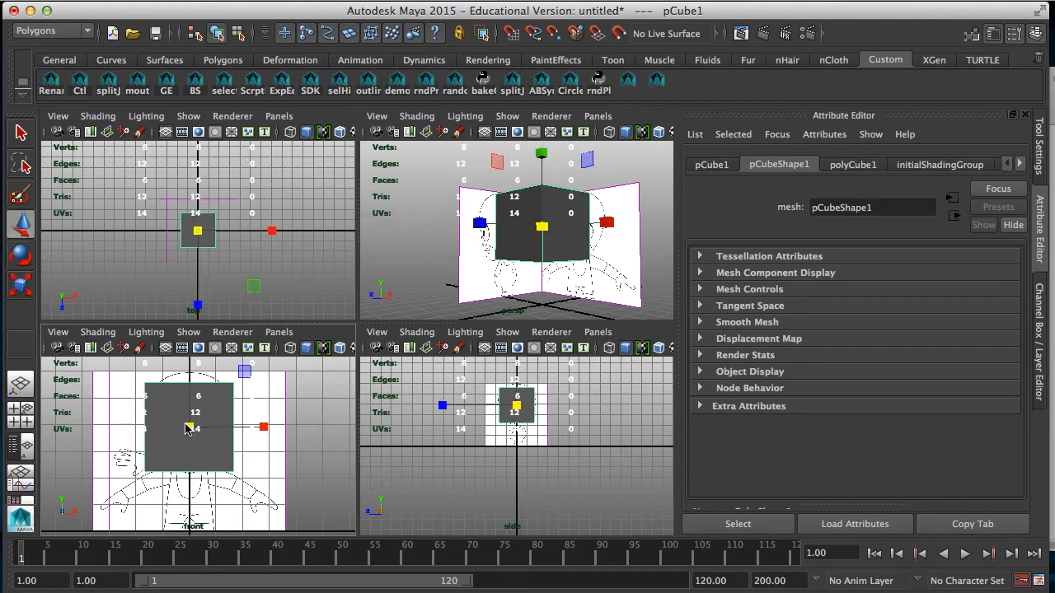
mouse_move(191, 404)
mouse_down()
mouse_move(191, 375)
mouse_move(190, 389)
mouse_up()
key(r)
alt+middle_drag(221, 412, 223, 451)
mouse_move(191, 386)
mouse_down()
mouse_move(193, 372)
mouse_move(190, 381)
mouse_up()
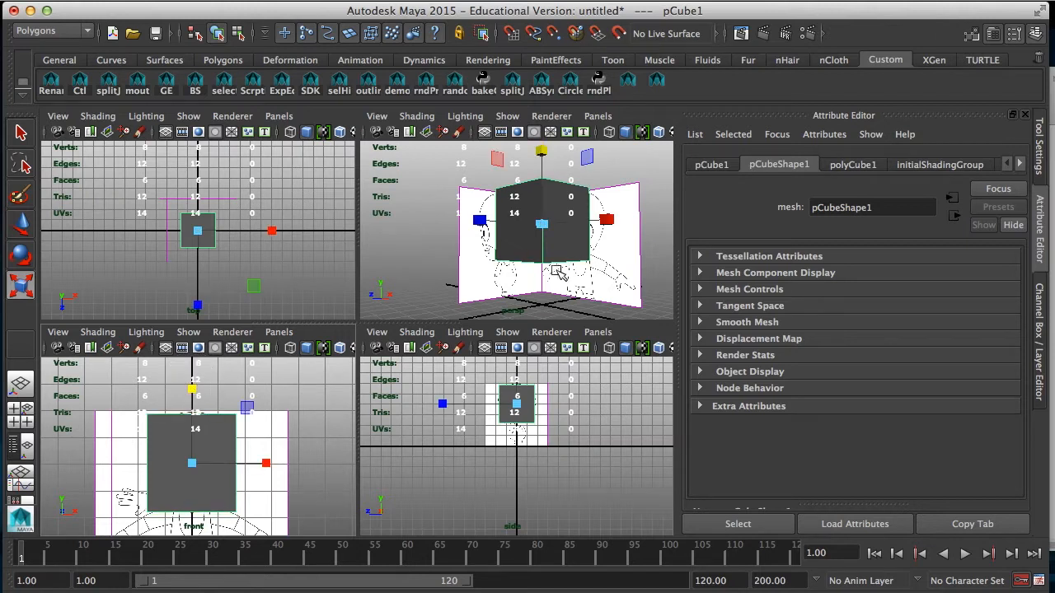
Step: Smooth the head cube with exponential divisions at division level 1 and the OpenSubdiv Catmull-Clark subdivision type
click(484, 1)
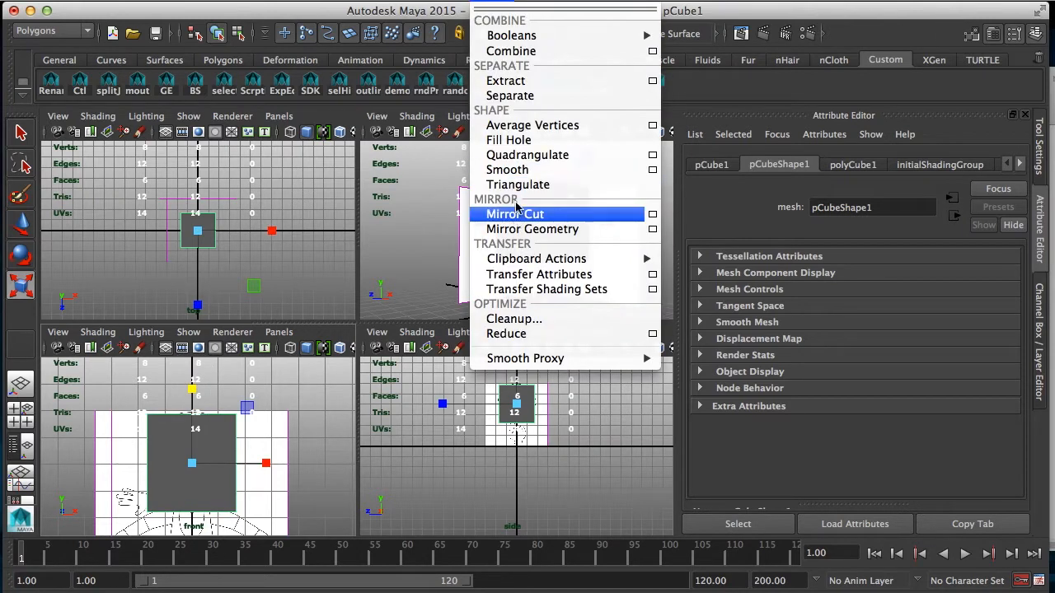
click(652, 169)
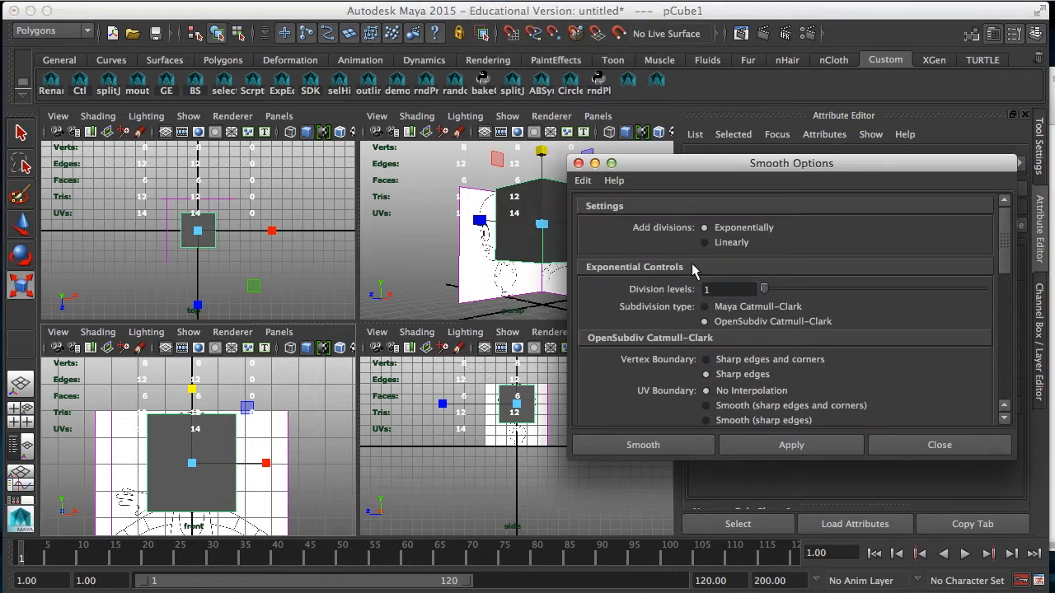
click(628, 449)
click(263, 451)
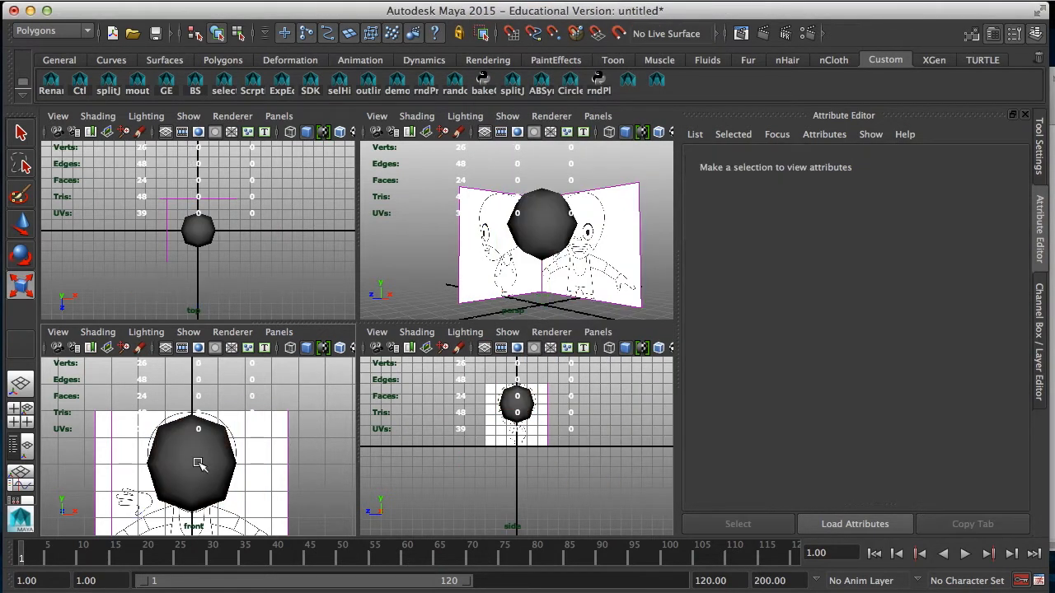
Step: Switch the smoothed head to vertex mode and select its middle horizontal row of vertices in the front view
click(214, 476)
alt+drag(485, 229, 599, 236)
scroll(544, 414, up, 10)
key(f)
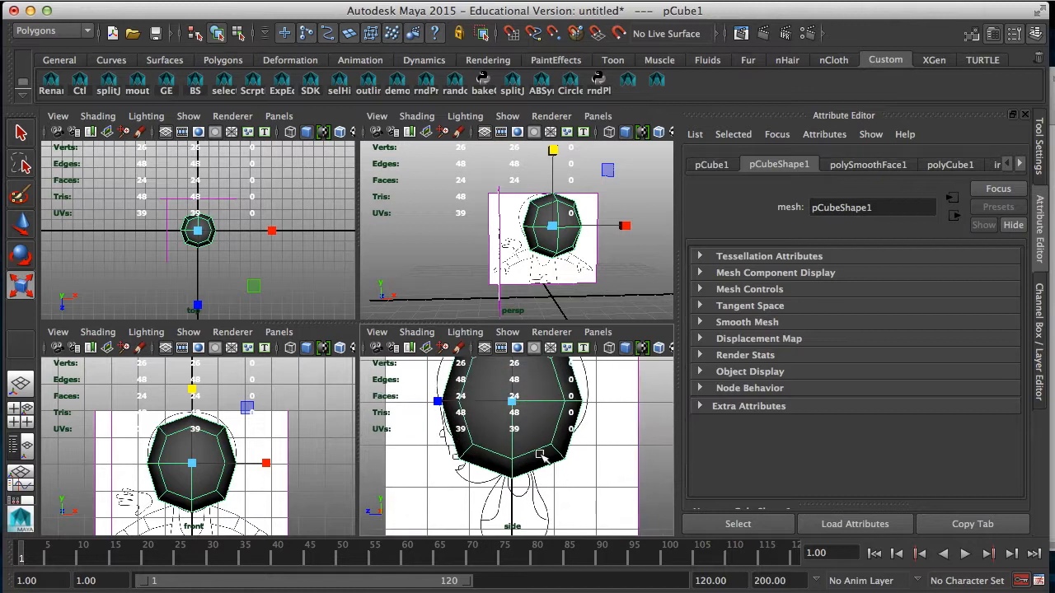
key(f)
key(space)
key(f)
right_drag(326, 307, 216, 266)
drag(252, 313, 519, 360)
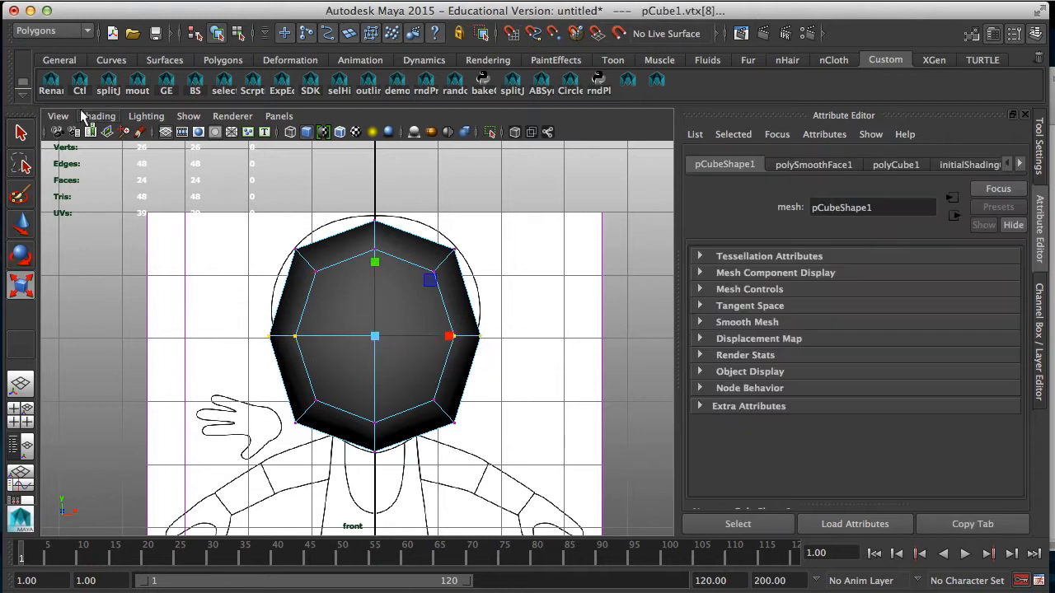
Step: Turn on X-Ray shading in the front view so the reference drawing shows through the head
click(97, 116)
click(128, 267)
click(97, 116)
click(100, 280)
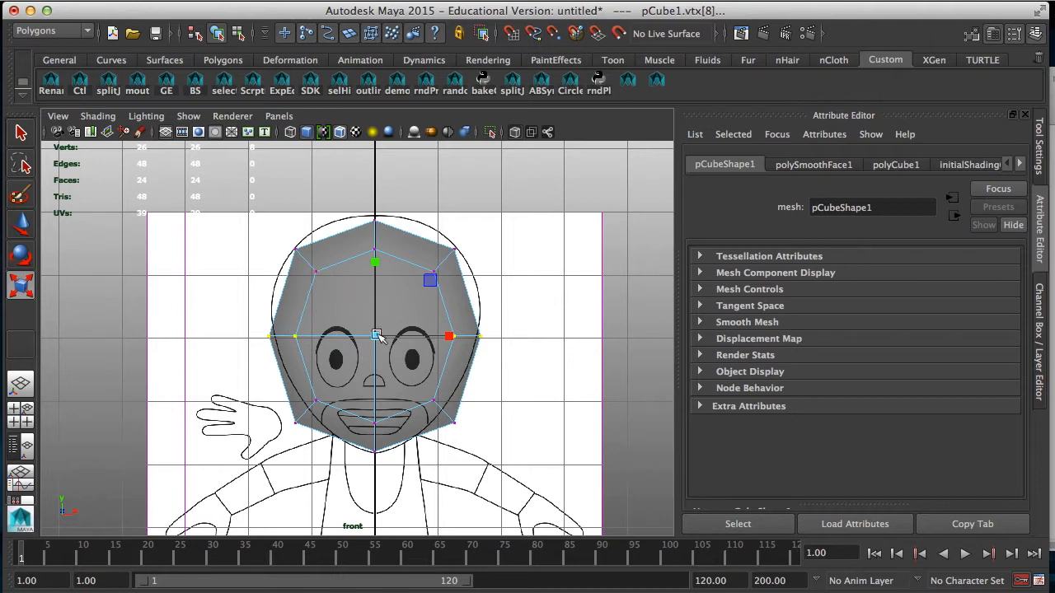
Step: Raise the middle vertex row to the head's widest part and move both upper corners toward the outline in the front view
key(w)
drag(375, 254, 376, 222)
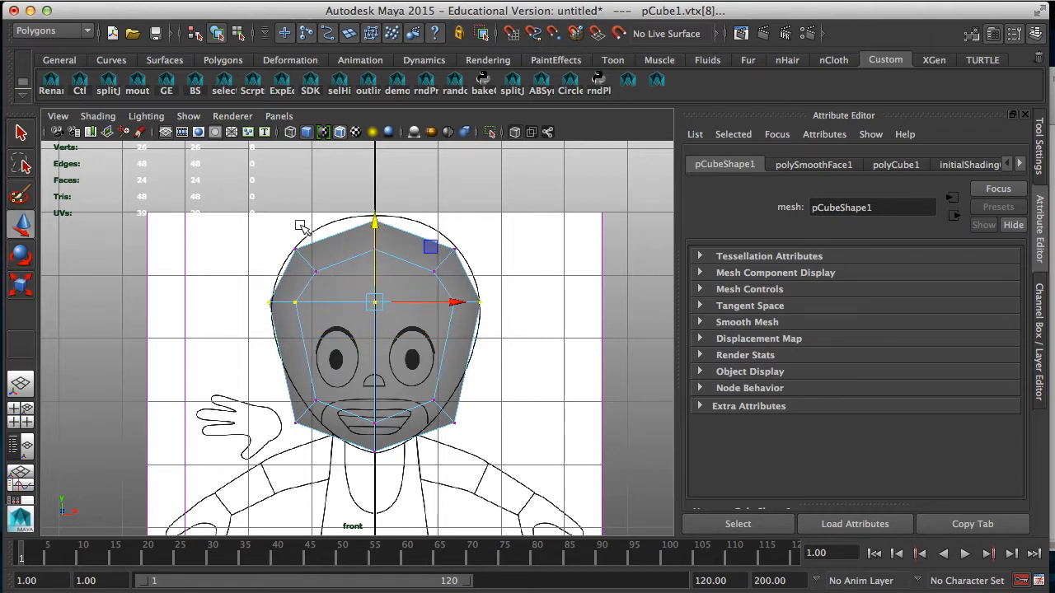
click(334, 285)
click(313, 248)
drag(314, 250, 319, 248)
drag(488, 234, 444, 253)
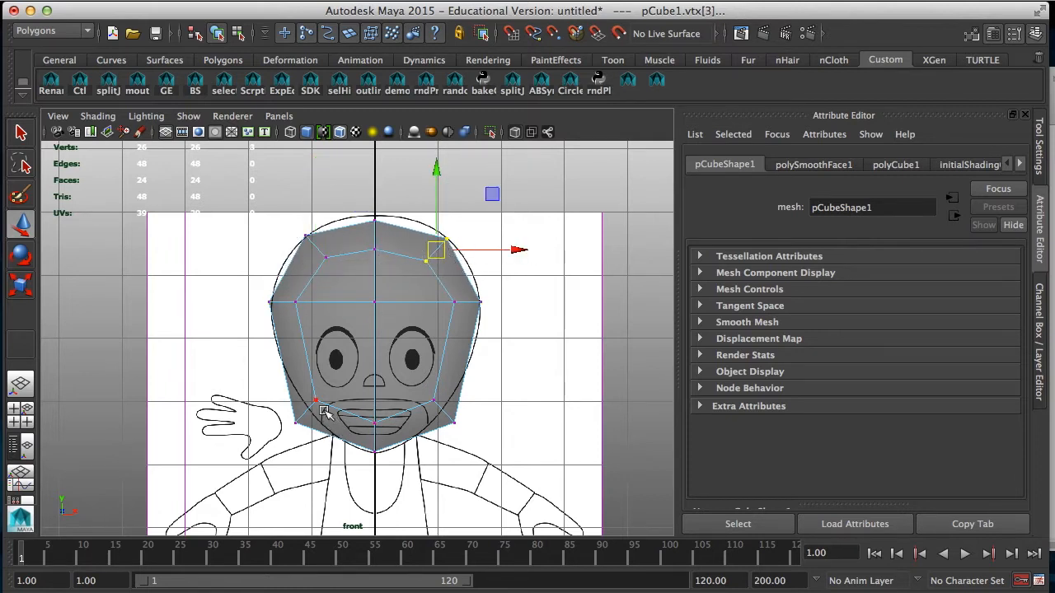
Step: Move the lower corner and bottom centre vertices in the front view to match the character's narrow jaw and chin
drag(275, 397, 307, 415)
drag(474, 407, 446, 422)
drag(362, 406, 374, 438)
drag(300, 394, 328, 431)
drag(414, 387, 419, 421)
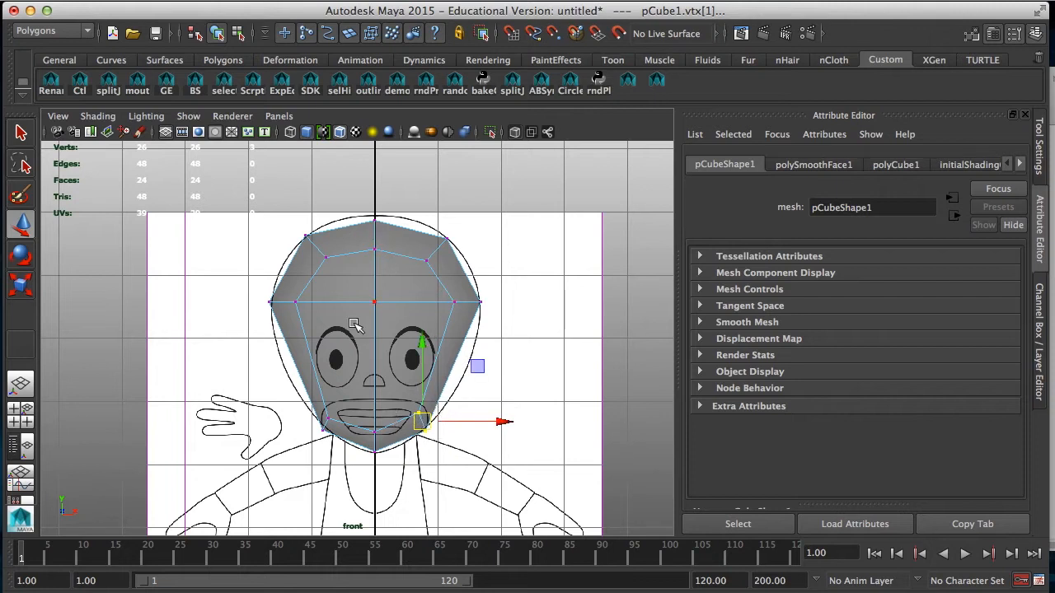
Step: Move the upper front corner vertices out toward the head outline in the side view
key(space)
key(space)
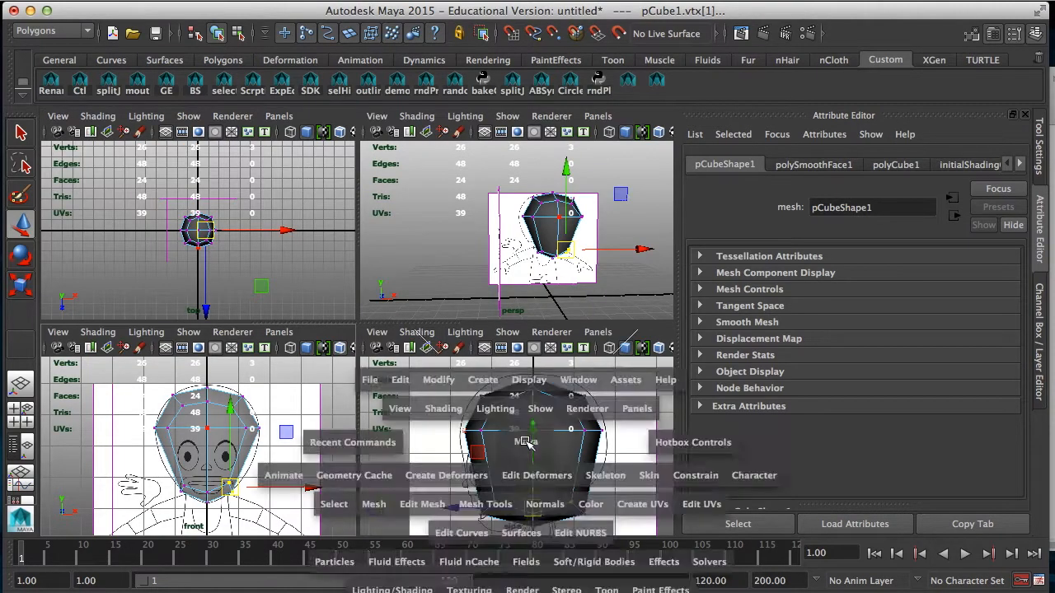
drag(325, 435, 307, 492)
drag(226, 287, 257, 310)
drag(267, 216, 321, 266)
drag(306, 249, 292, 237)
drag(392, 214, 398, 221)
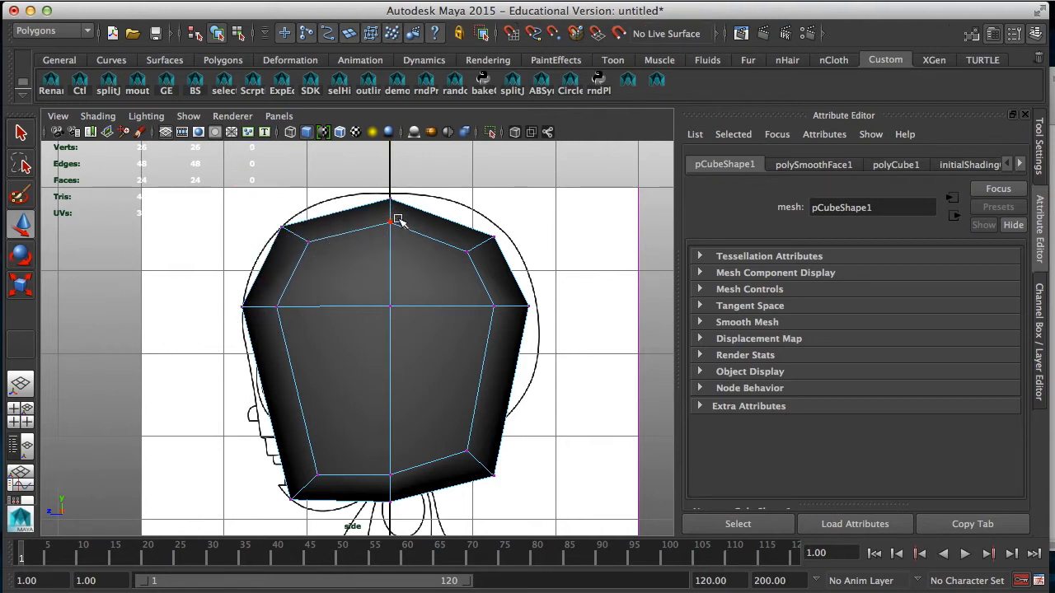
Step: Raise the top centre vertices and pull the upper back and rear vertices out toward the outline in the side view
drag(376, 184, 417, 245)
drag(392, 211, 391, 208)
drag(511, 214, 486, 235)
drag(562, 288, 516, 305)
Step: Pull the lower back corner vertices in to the nape and raise the bottom centre vertices in the side view
drag(541, 420, 445, 511)
drag(470, 455, 444, 454)
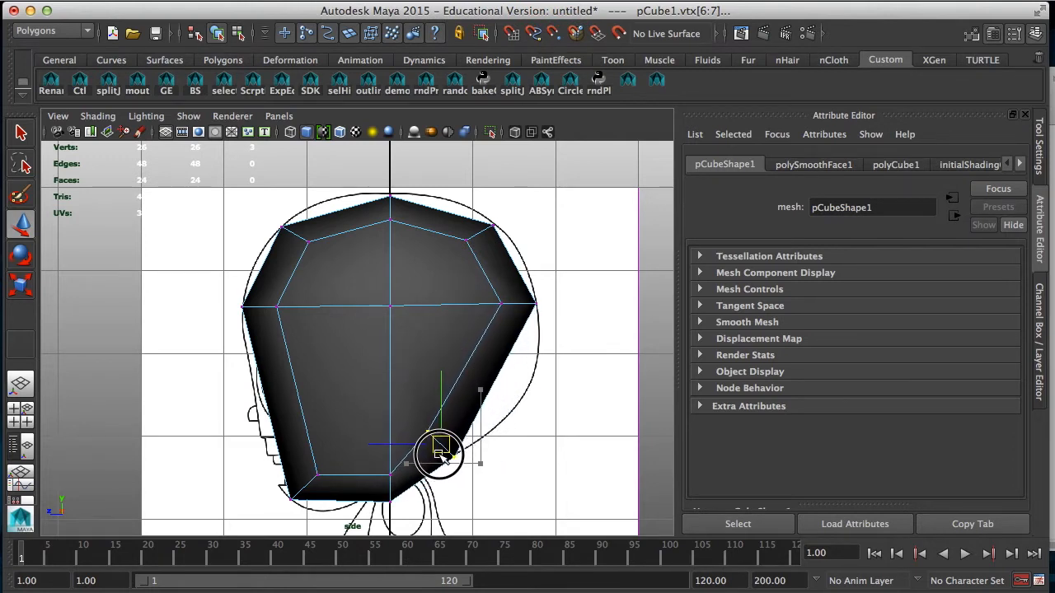
drag(373, 464, 417, 515)
drag(391, 497, 393, 475)
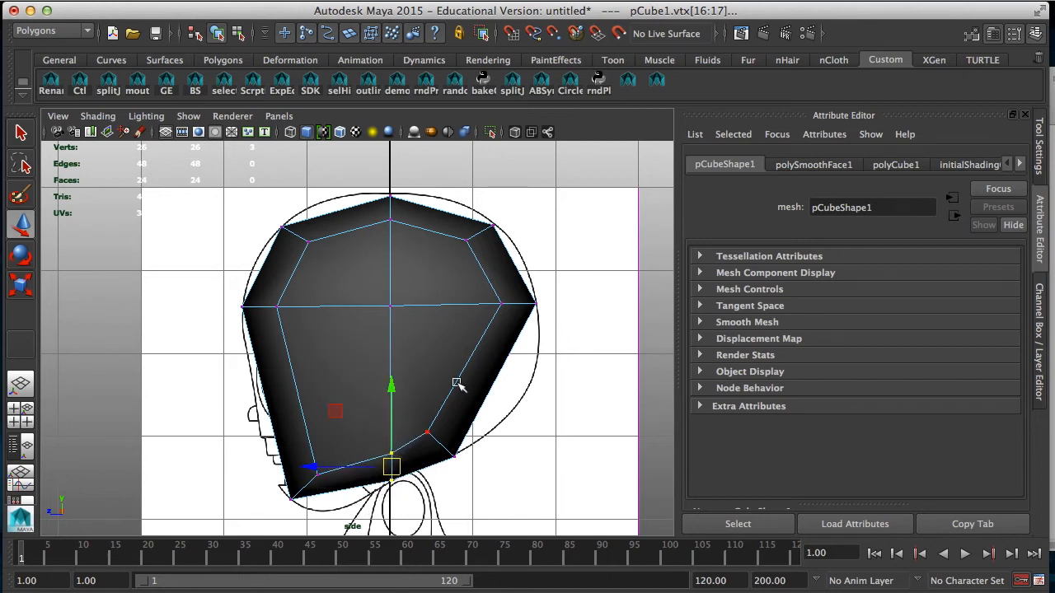
Step: Open the Modeling Toolkit and bring its mesh editing tools into view
key(space)
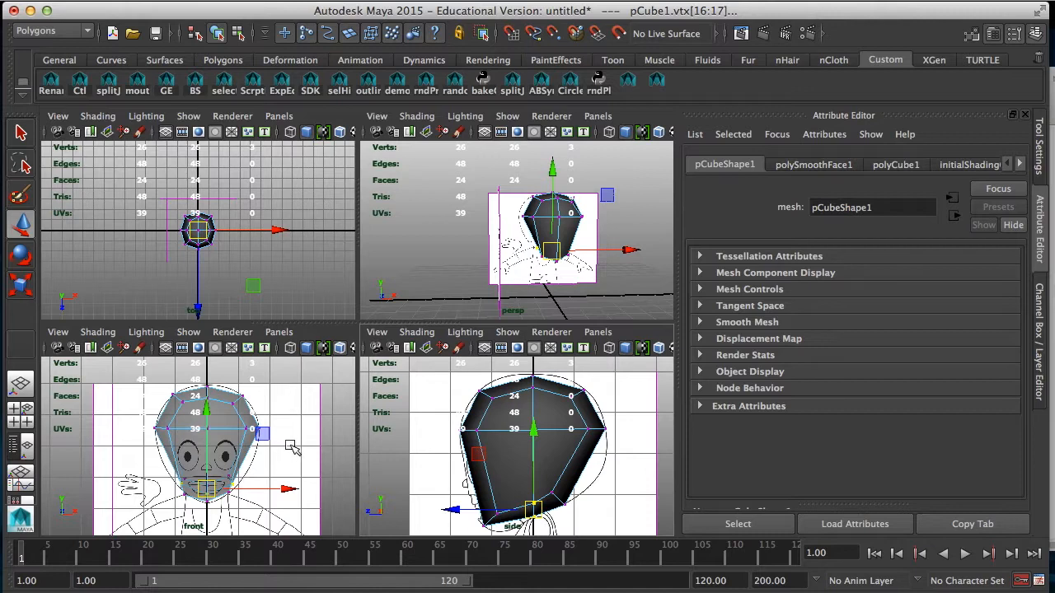
key(space)
key(space)
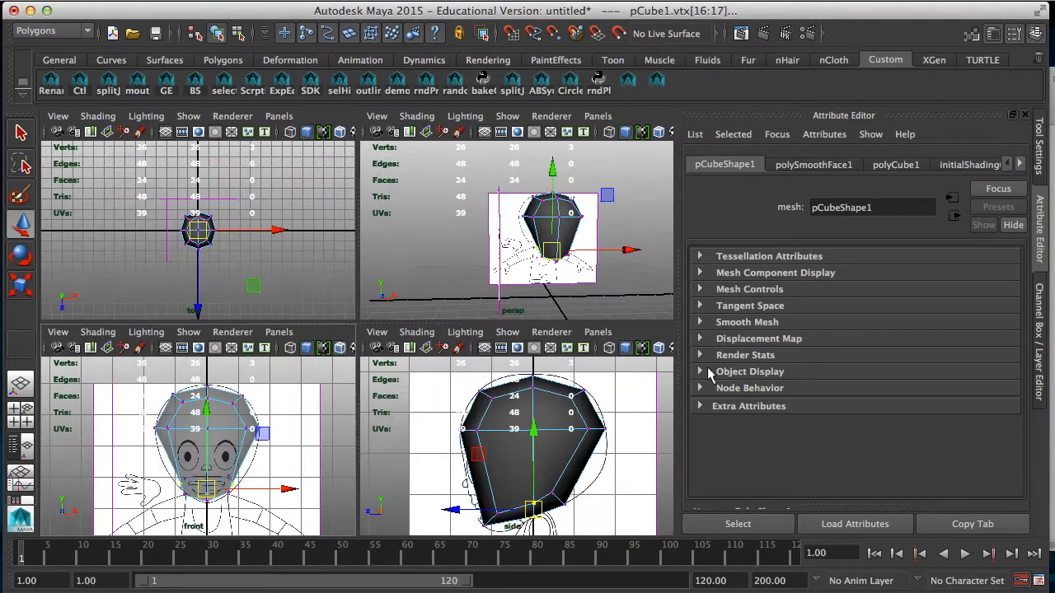
click(1038, 292)
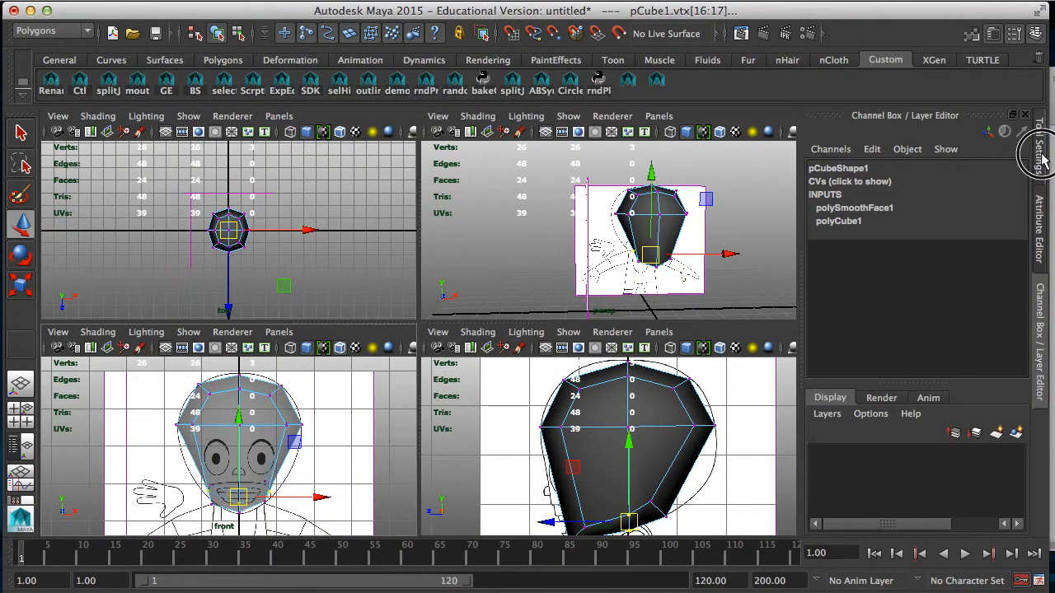
click(1039, 157)
click(972, 35)
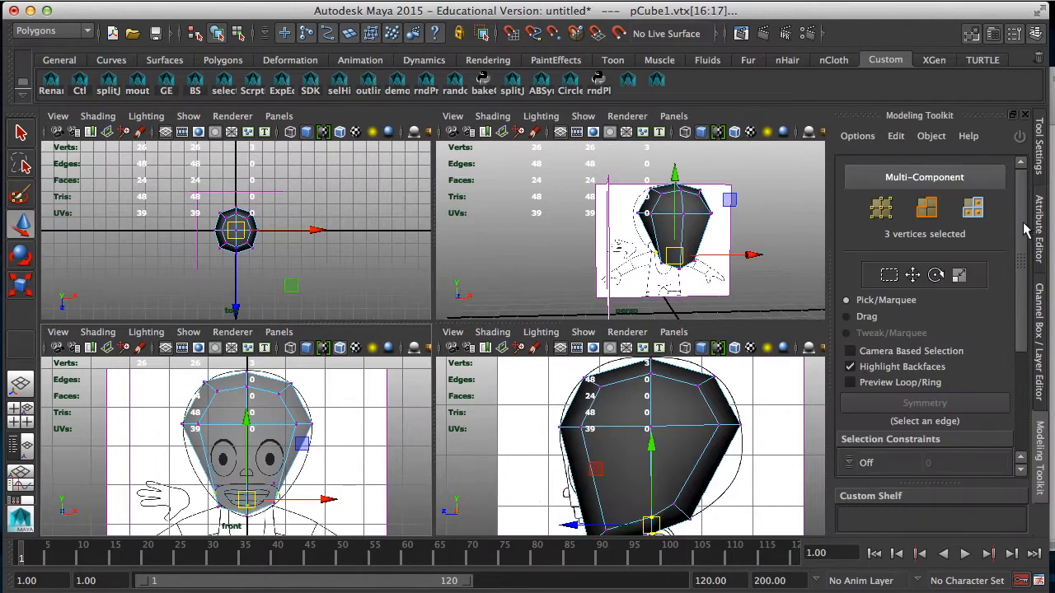
scroll(1026, 230, down, 5)
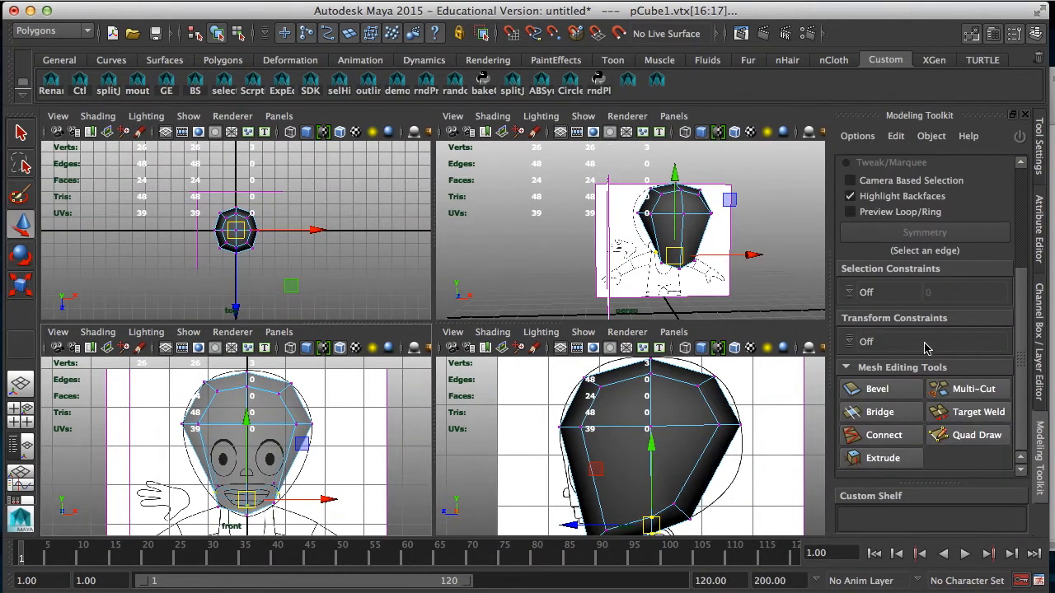
Step: With Multi-Cut, insert two horizontal edge loops across the lower face and one vertical loop through the front part of the side
click(973, 396)
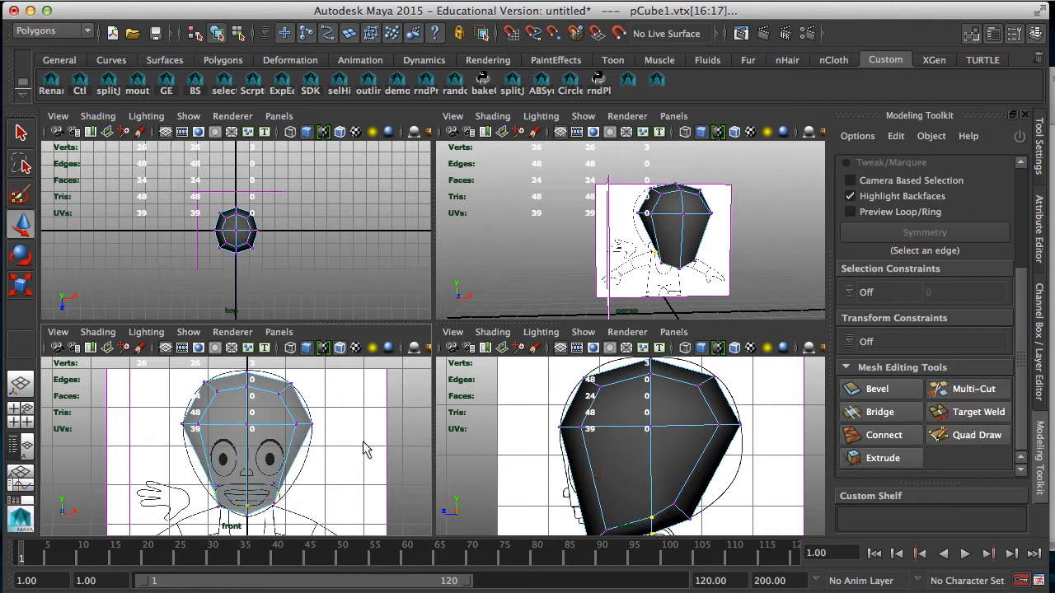
ctrl+click(288, 459)
ctrl+drag(288, 459, 289, 451)
scroll(342, 490, up, 3)
alt+middle_drag(338, 483, 344, 438)
scroll(339, 459, up, 1)
ctrl+drag(613, 494, 614, 501)
ctrl+click(622, 427)
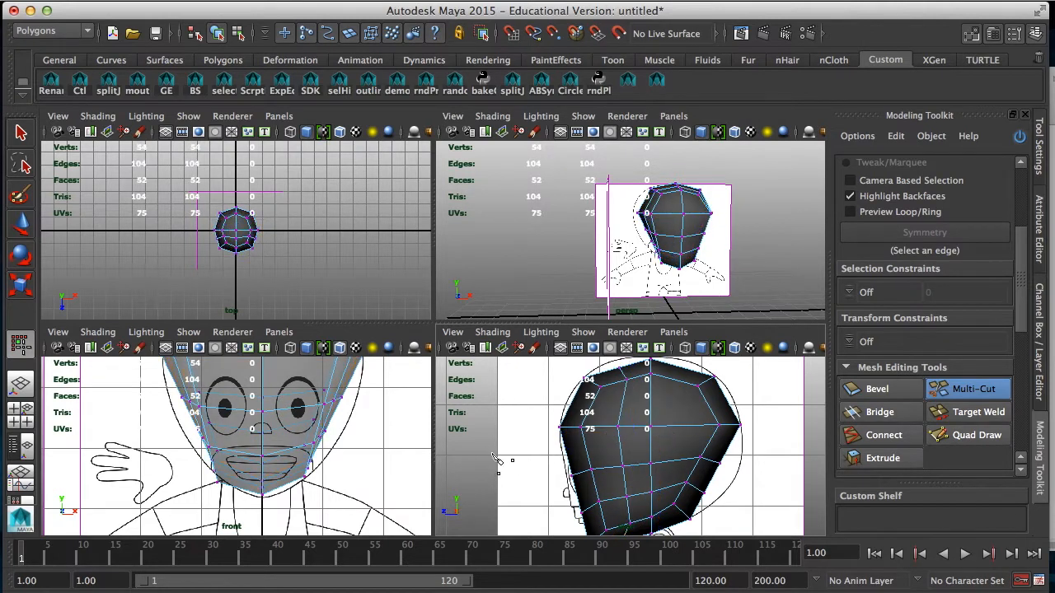
Step: With the Move tool, pull the new loops' vertices on both sides of the lower face out to the front-view outline
key(space)
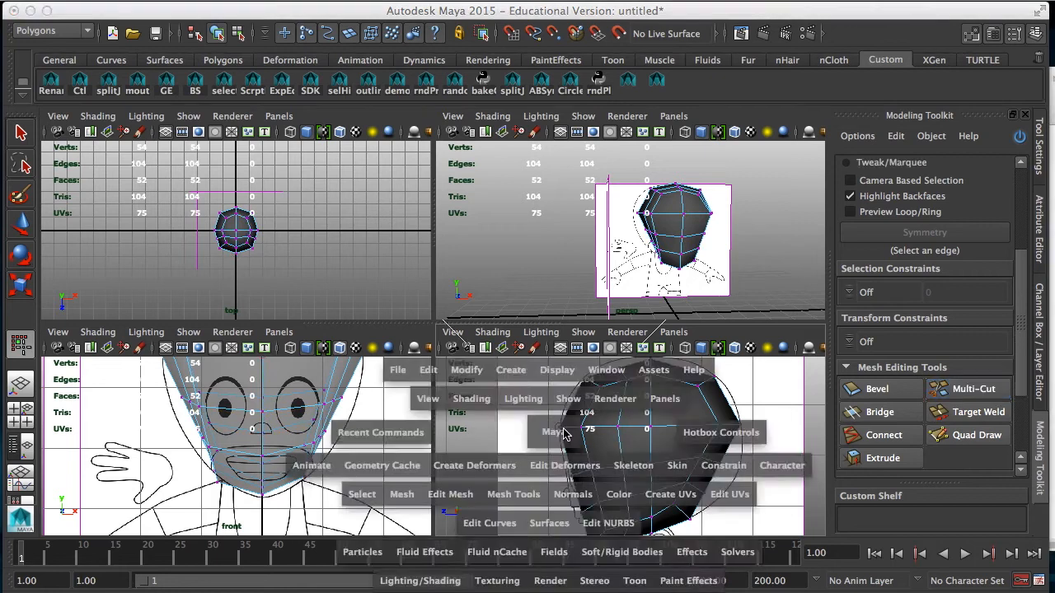
right_drag(411, 252, 361, 251)
key(space)
key(space)
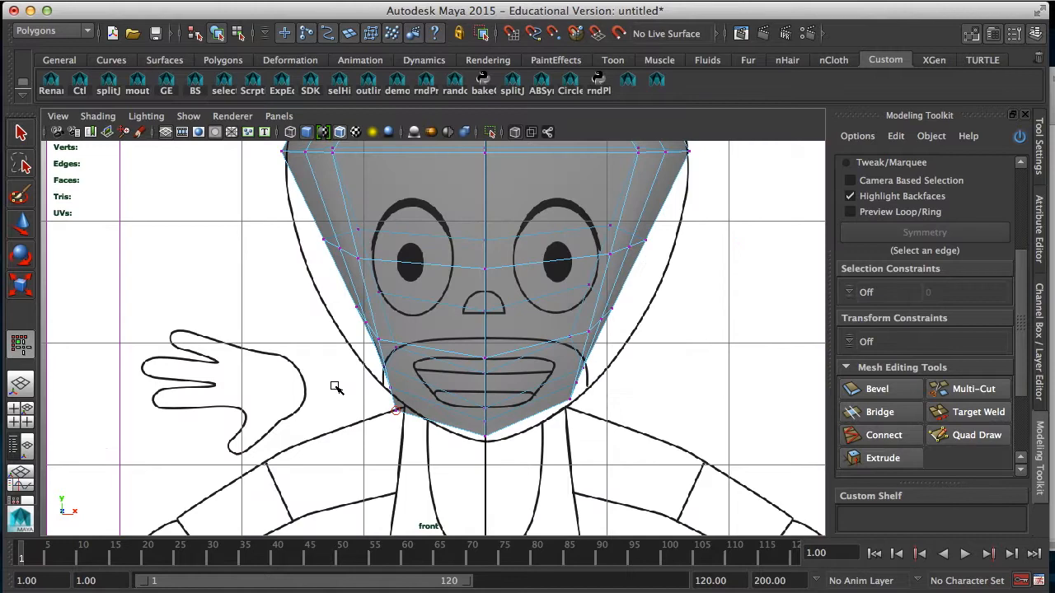
click(20, 223)
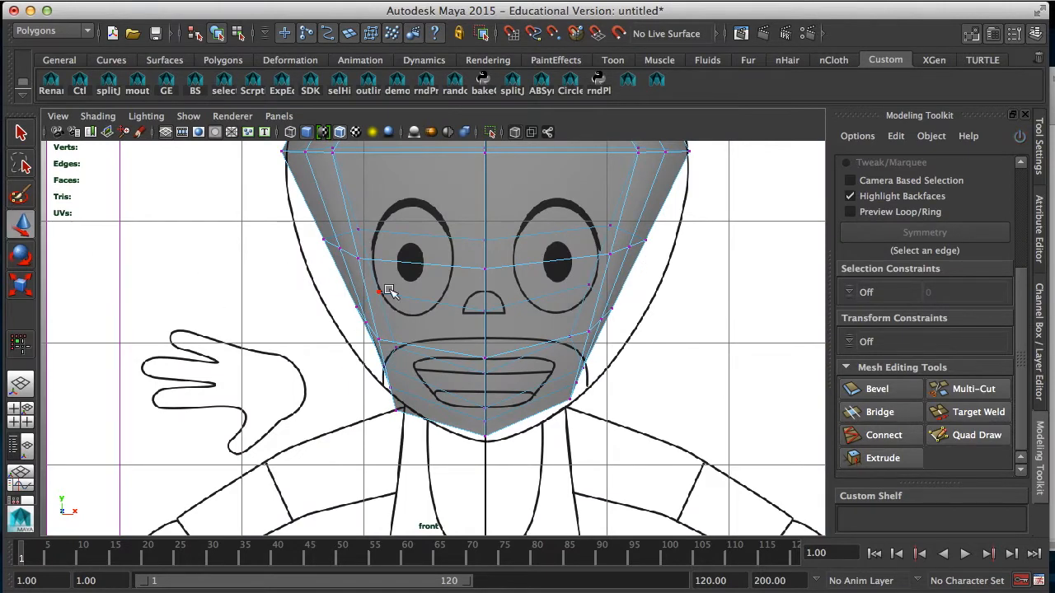
key(space)
alt+drag(767, 247, 620, 249)
alt+right_drag(321, 418, 365, 422)
alt+middle_drag(365, 419, 359, 468)
alt+drag(359, 469, 365, 467)
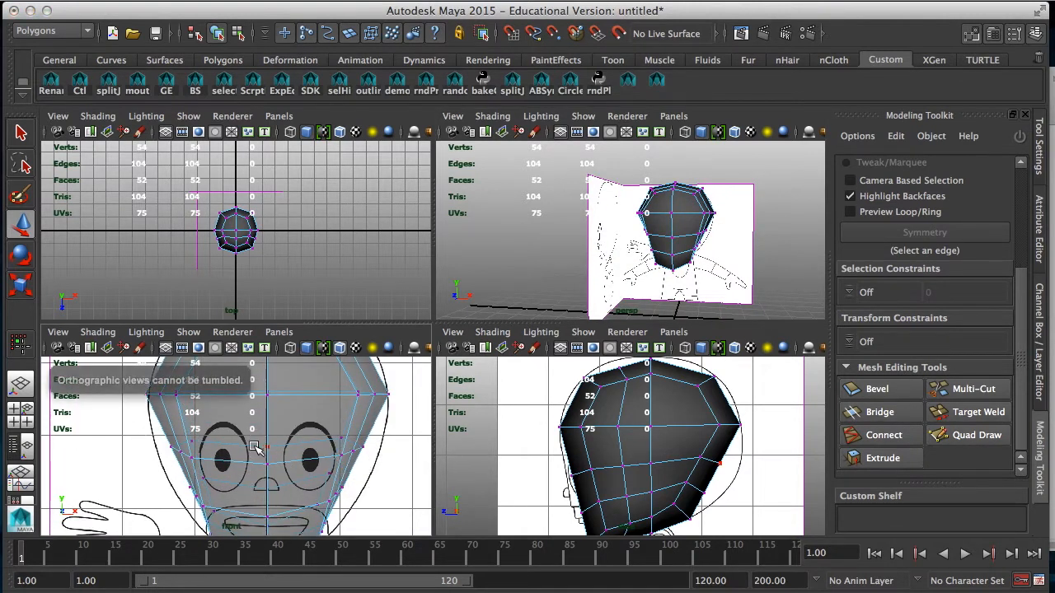
alt+middle_drag(268, 477, 296, 446)
drag(183, 402, 198, 421)
drag(412, 398, 383, 464)
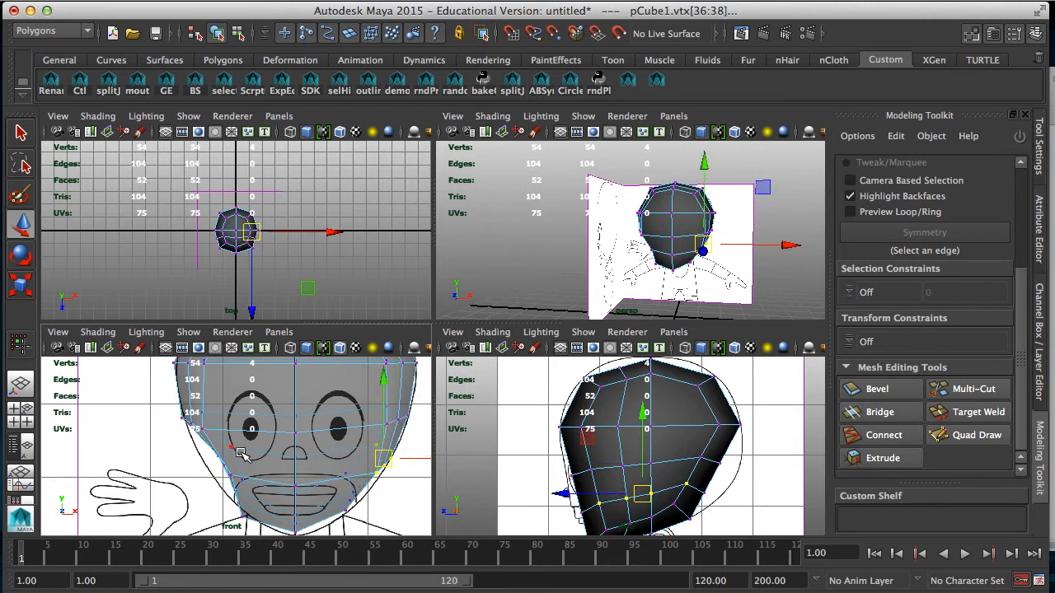
drag(253, 442, 212, 463)
Step: Select the faces on the left half of the head in the front view and delete them
alt+right_drag(326, 447, 236, 313)
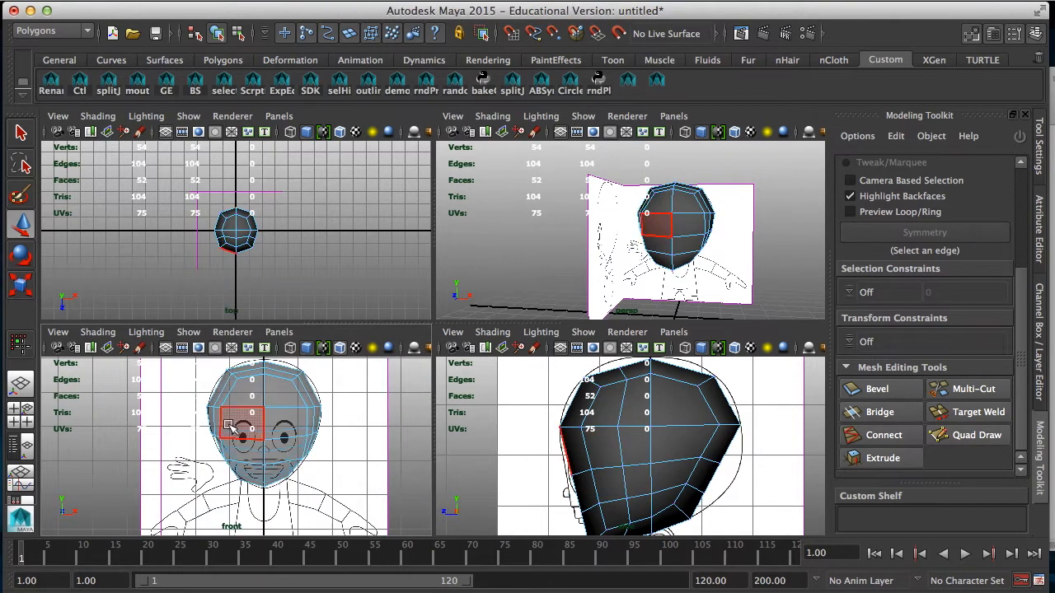
drag(202, 377, 264, 501)
key(Delete)
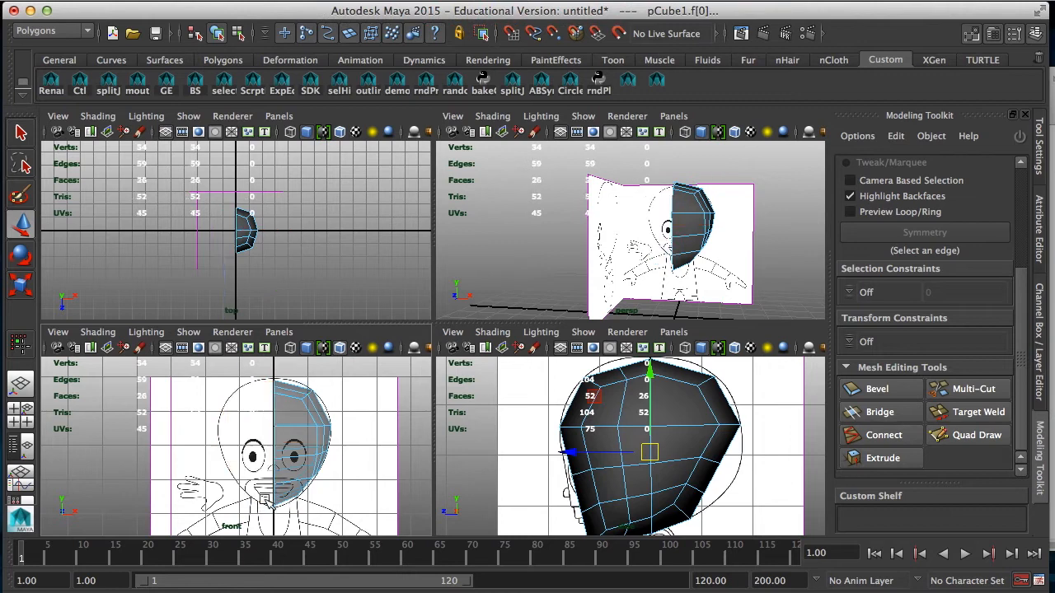
Step: Return to vertex mode and shape the half head's chin, mouth and front vertices to the face profile in the side view
right_drag(305, 260, 268, 272)
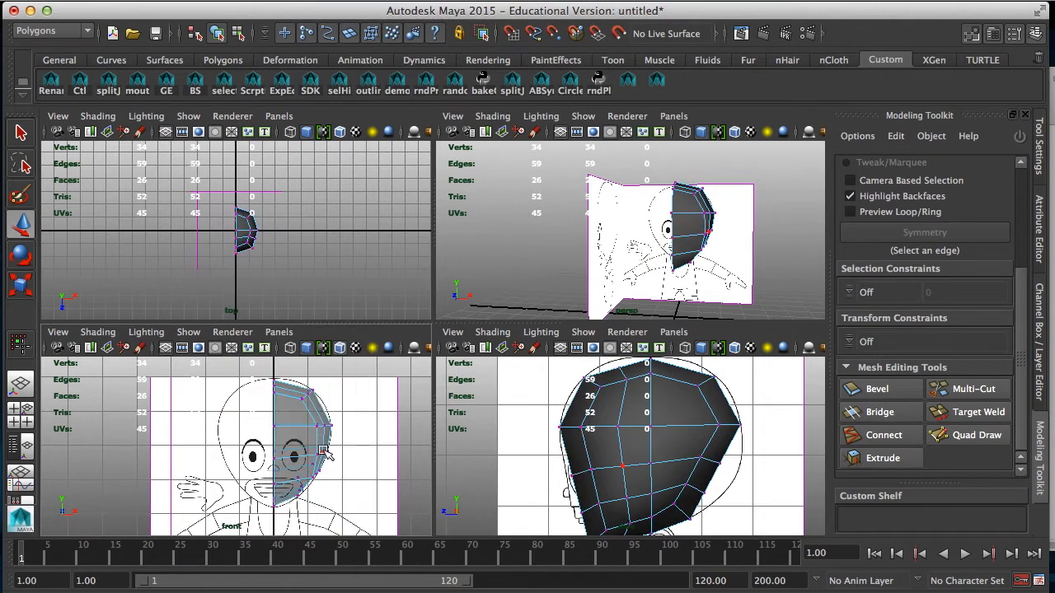
key(space)
key(space)
alt+drag(450, 296, 509, 238)
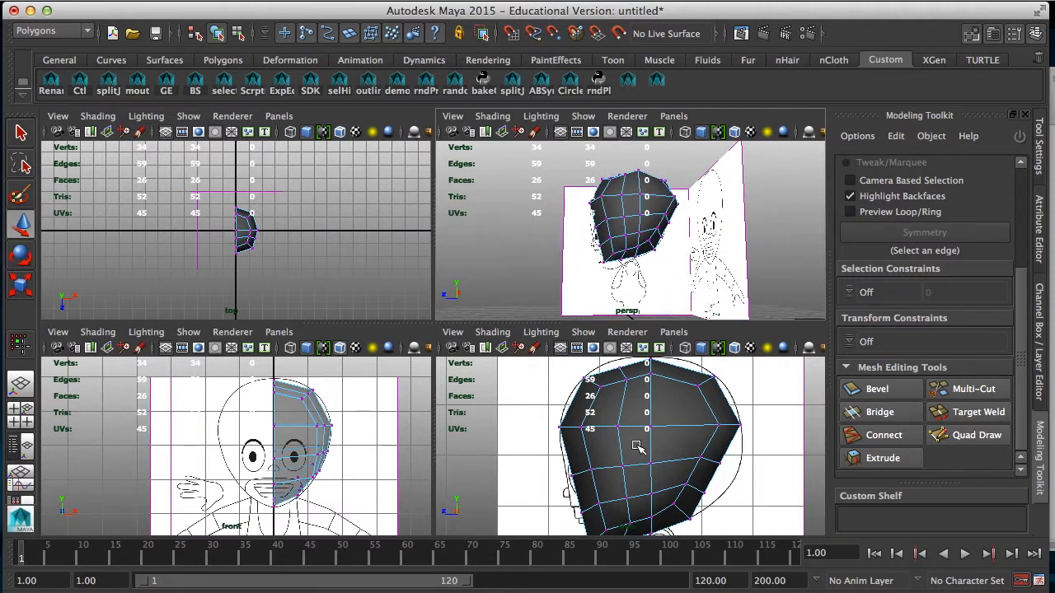
alt+middle_drag(628, 452, 612, 375)
alt+middle_drag(609, 435, 598, 466)
drag(607, 472, 595, 493)
alt+middle_drag(558, 465, 571, 500)
drag(588, 480, 552, 506)
drag(571, 495, 563, 497)
drag(582, 446, 553, 461)
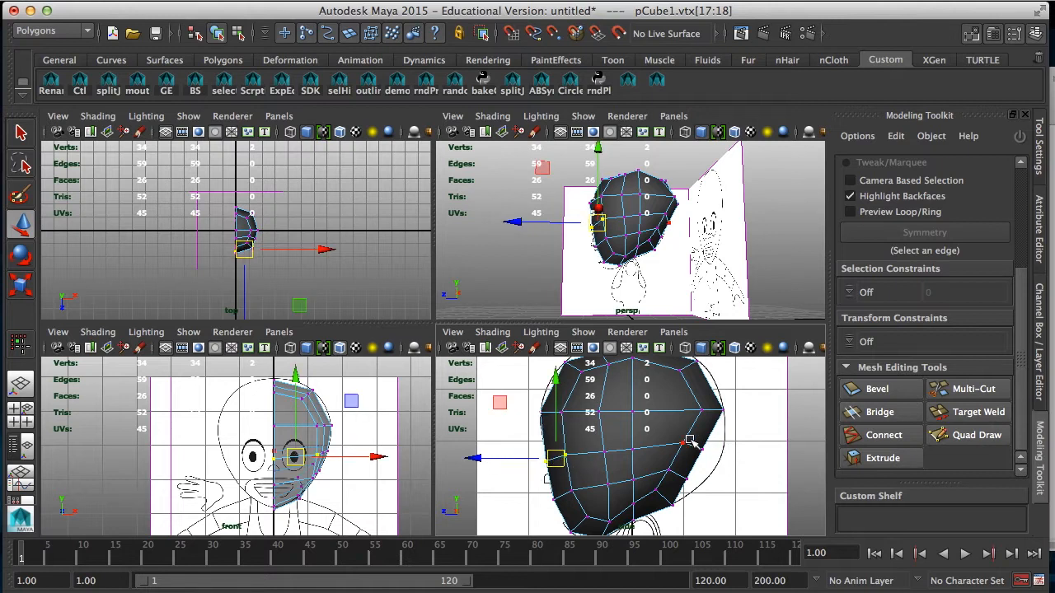
Step: Pull the rear vertices of the two lower loops out to the back-of-head outline in the side view
click(712, 447)
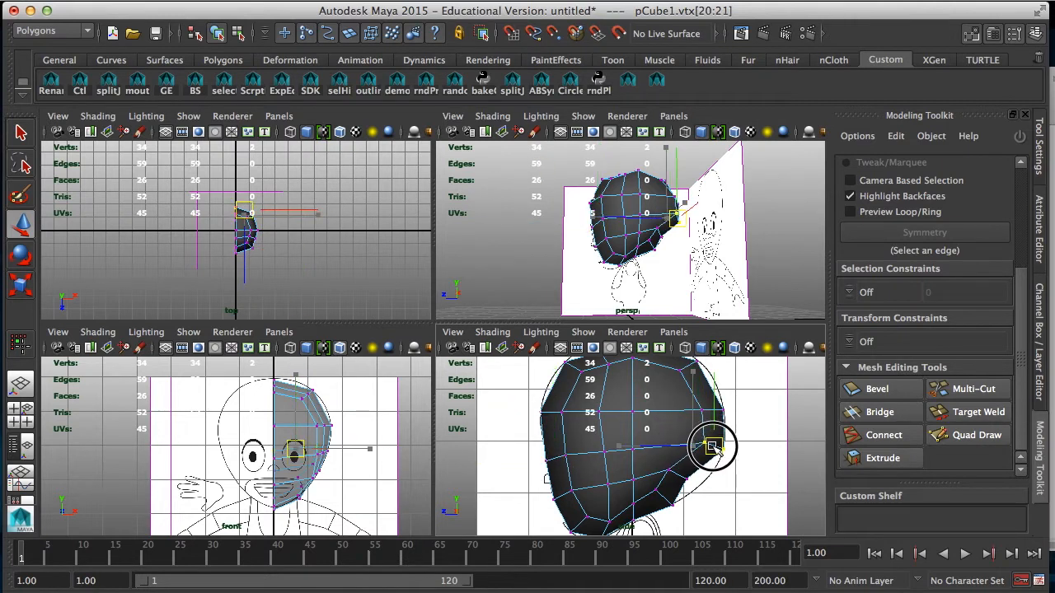
click(695, 482)
drag(695, 480, 701, 484)
alt+middle_drag(694, 455, 689, 496)
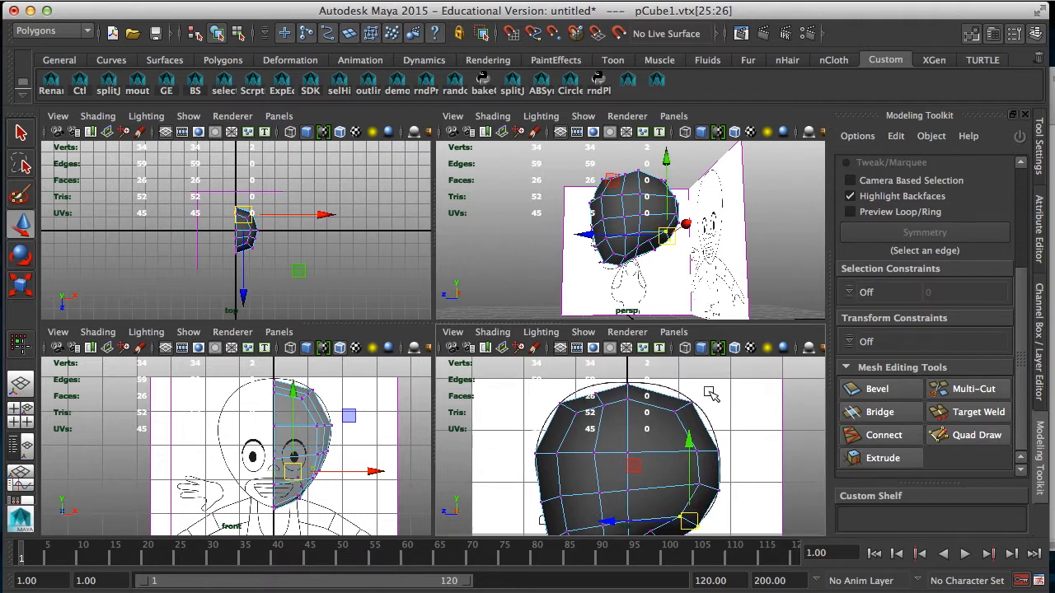
Step: Adjust the upper back, upper inner and upper front corner vertices to round the top of the head in the side view
click(684, 406)
drag(611, 420, 611, 420)
drag(601, 405, 566, 420)
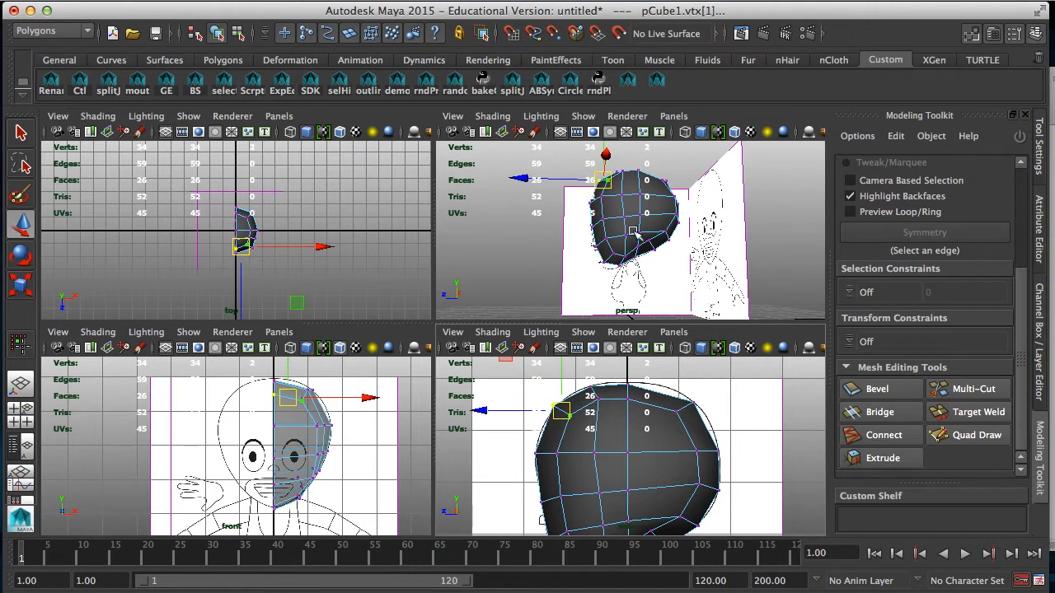
Step: Nudge the two cheek vertices just ahead of the middle column toward the front of the face in the side view
alt+middle_drag(606, 468, 607, 427)
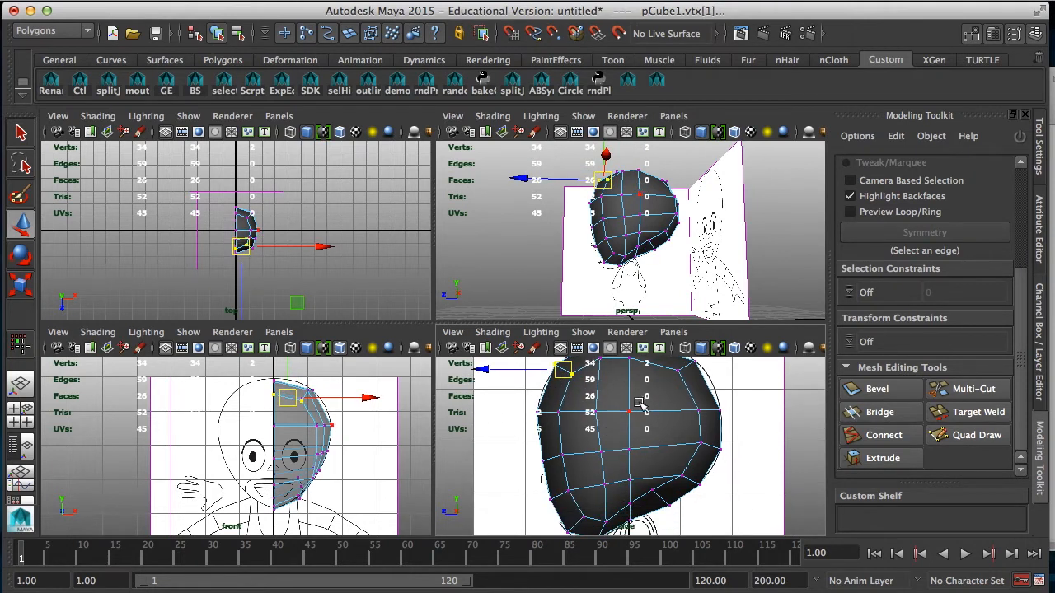
click(628, 413)
click(599, 453)
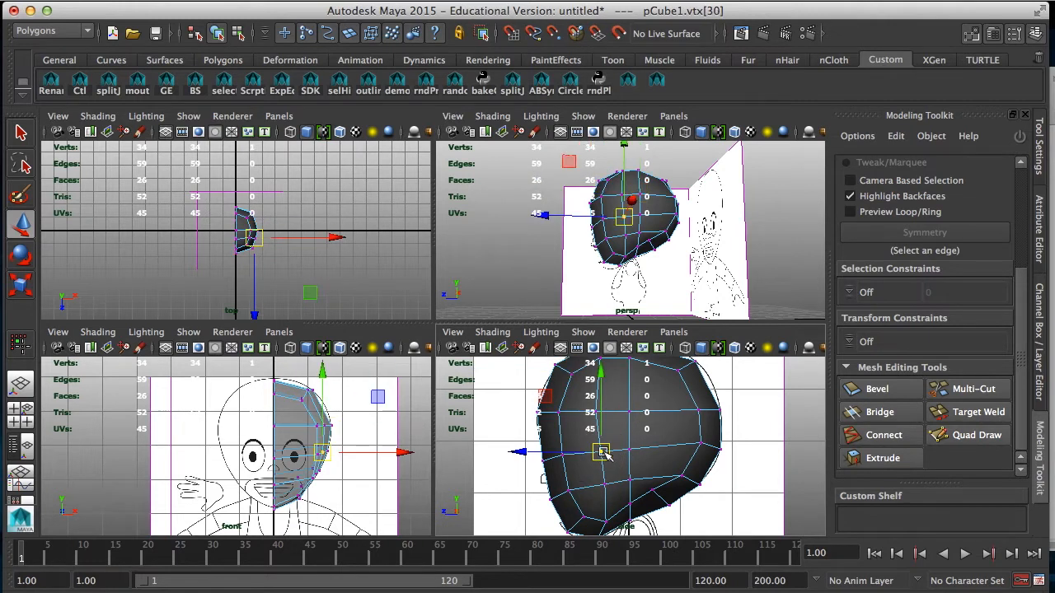
click(609, 478)
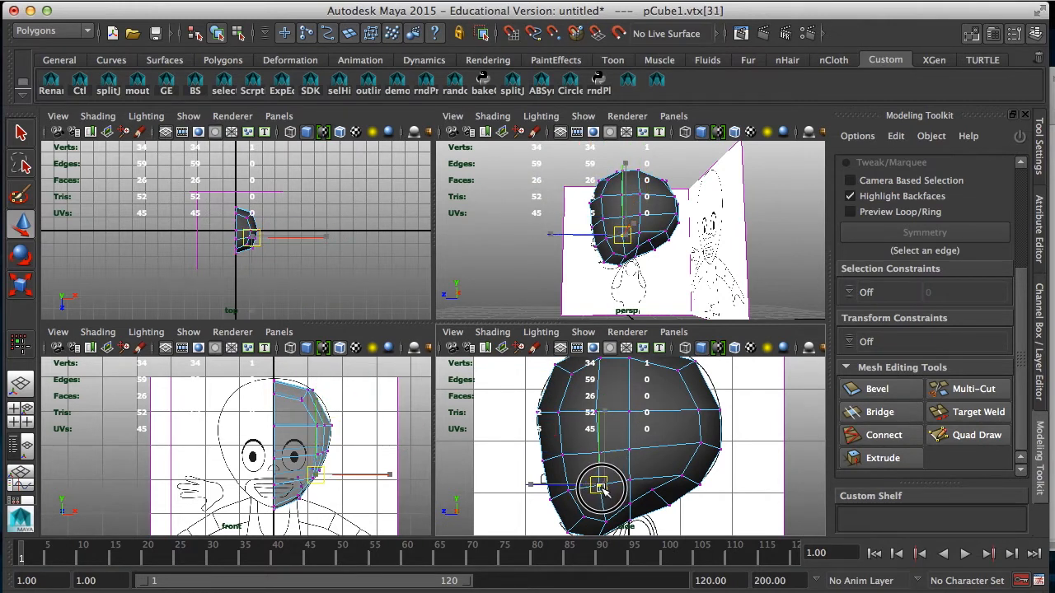
click(595, 458)
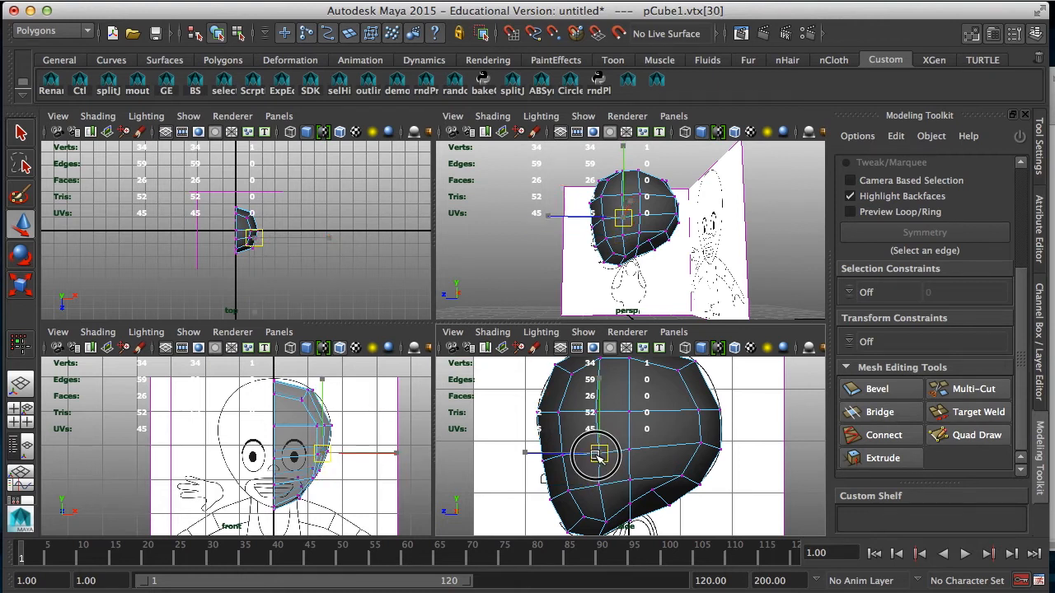
mouse_move(662, 425)
alt+middle_down()
mouse_move(655, 459)
mouse_move(659, 438)
alt+middle_up()
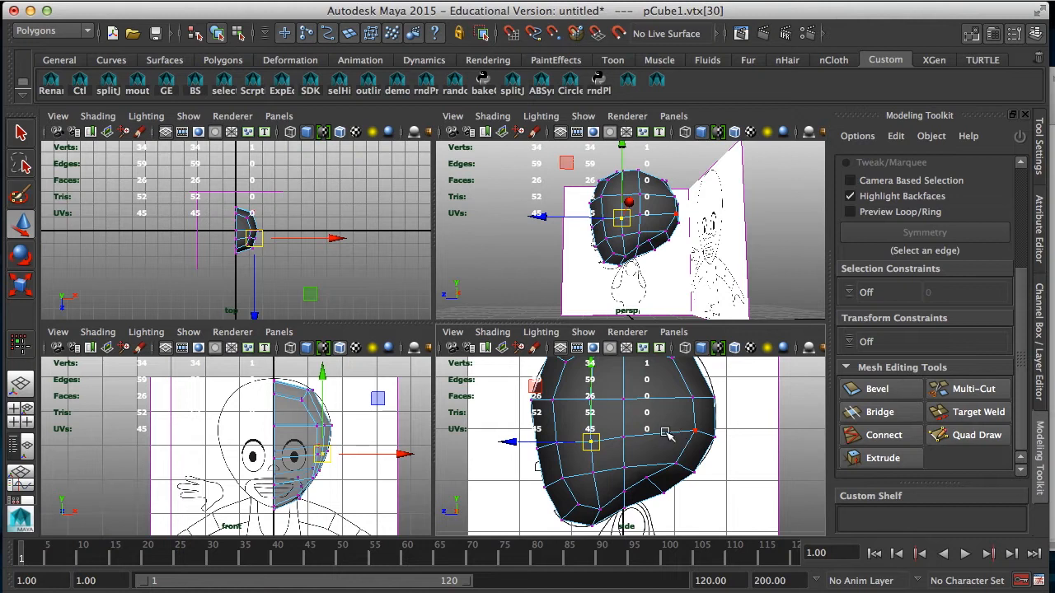
alt+middle_drag(656, 426, 615, 411)
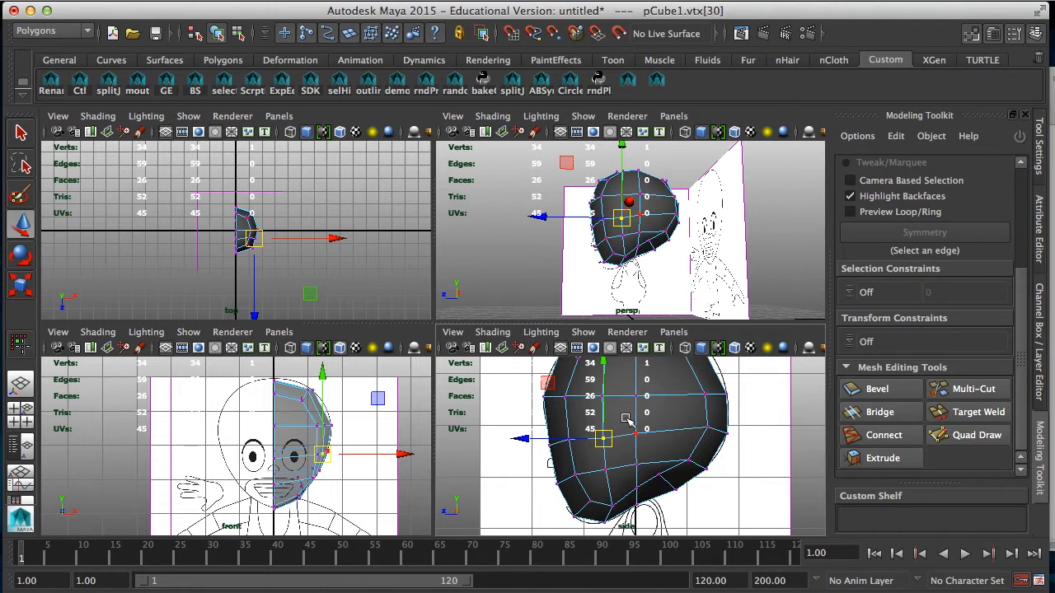
alt+middle_drag(626, 419, 618, 478)
alt+drag(624, 468, 634, 466)
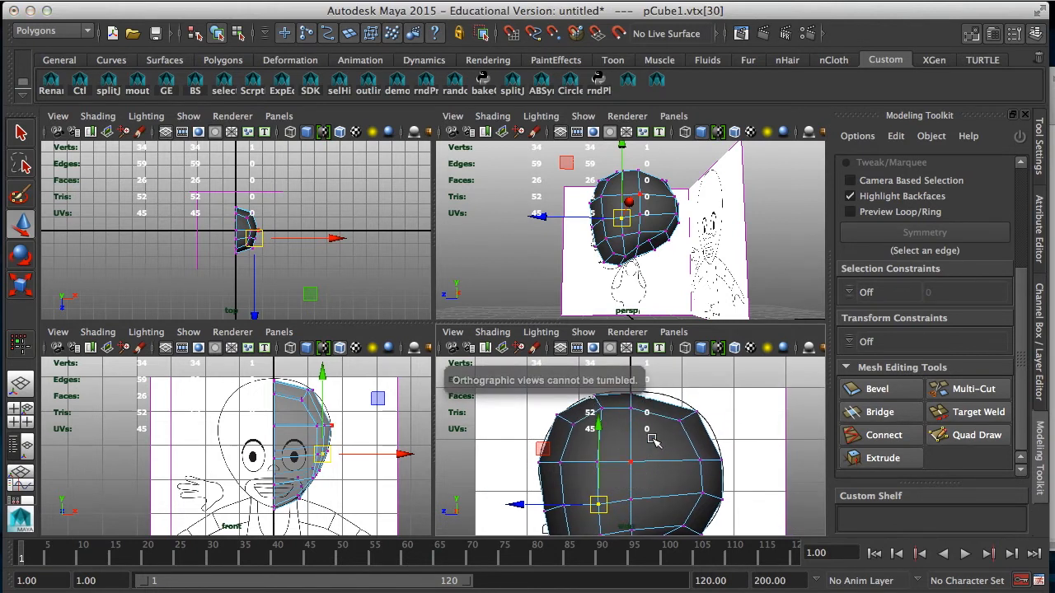
alt+middle_drag(651, 441, 701, 405)
Step: Adjust the vertices of the two outer cheek columns sideways to round the side of the face in the perspective view
mouse_move(713, 290)
alt+mouse_down()
mouse_move(720, 278)
mouse_move(699, 300)
alt+mouse_up()
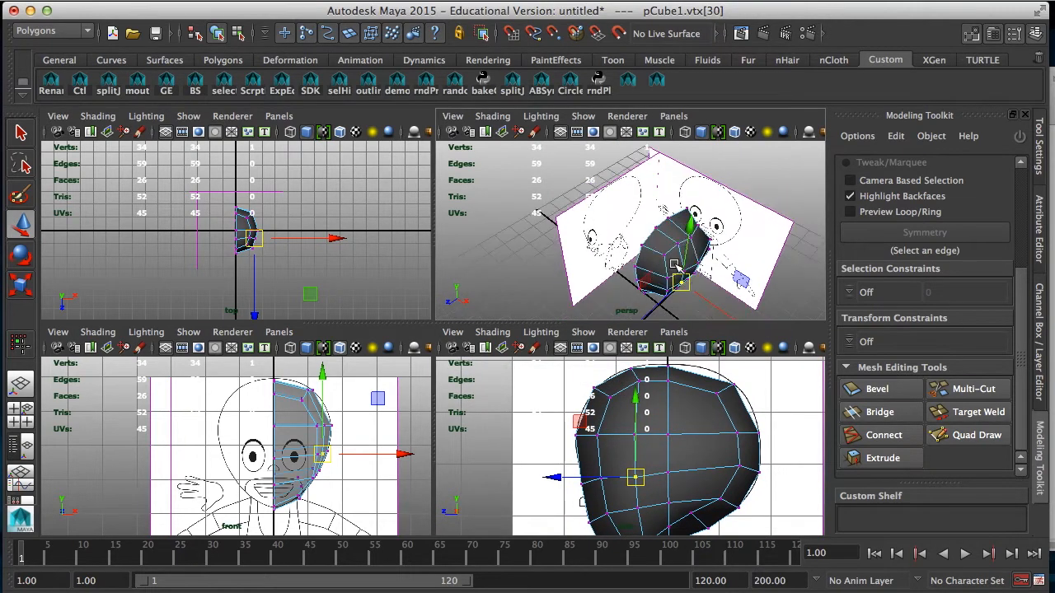
key(space)
alt+drag(560, 316, 483, 325)
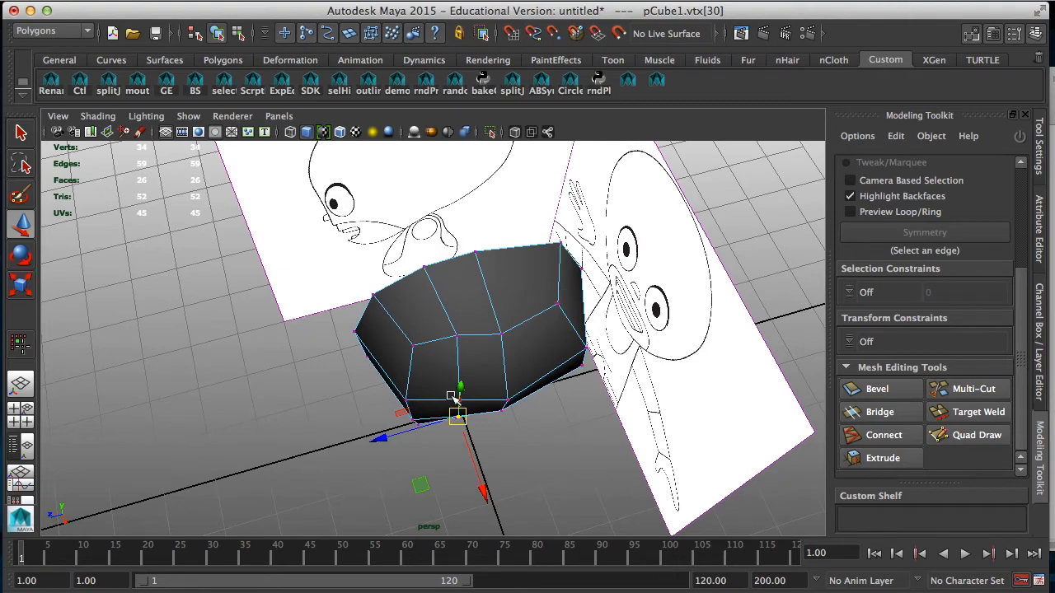
key(3)
alt+drag(457, 400, 441, 310)
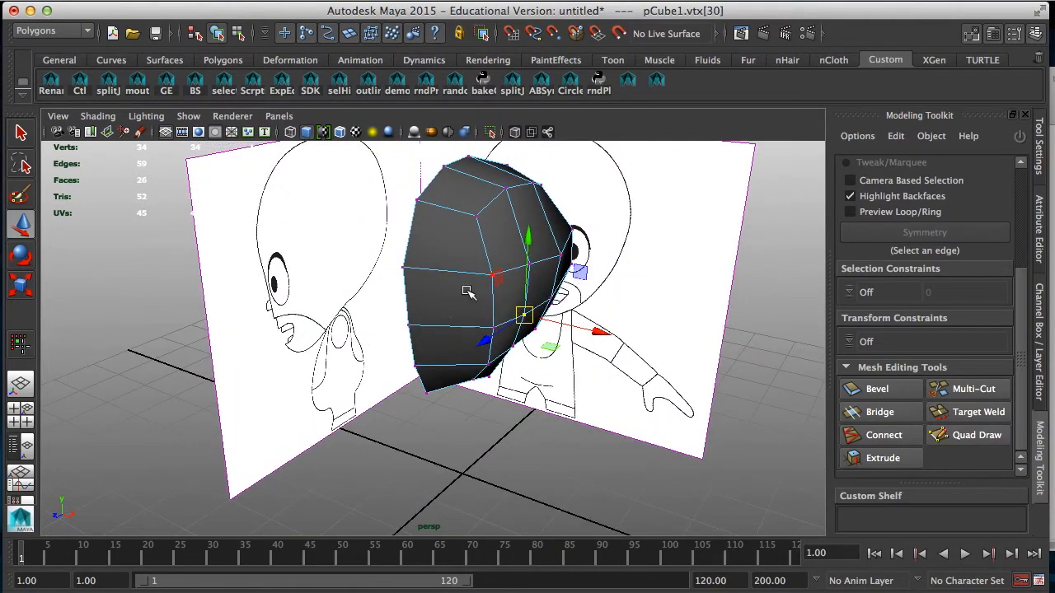
click(490, 275)
shift+click(497, 329)
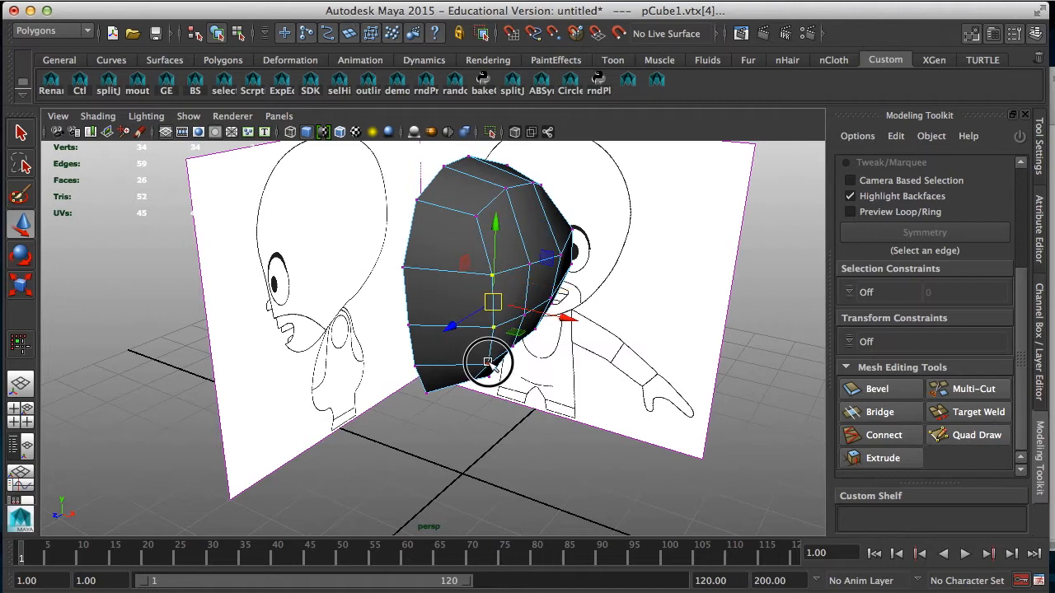
click(528, 263)
shift+click(524, 314)
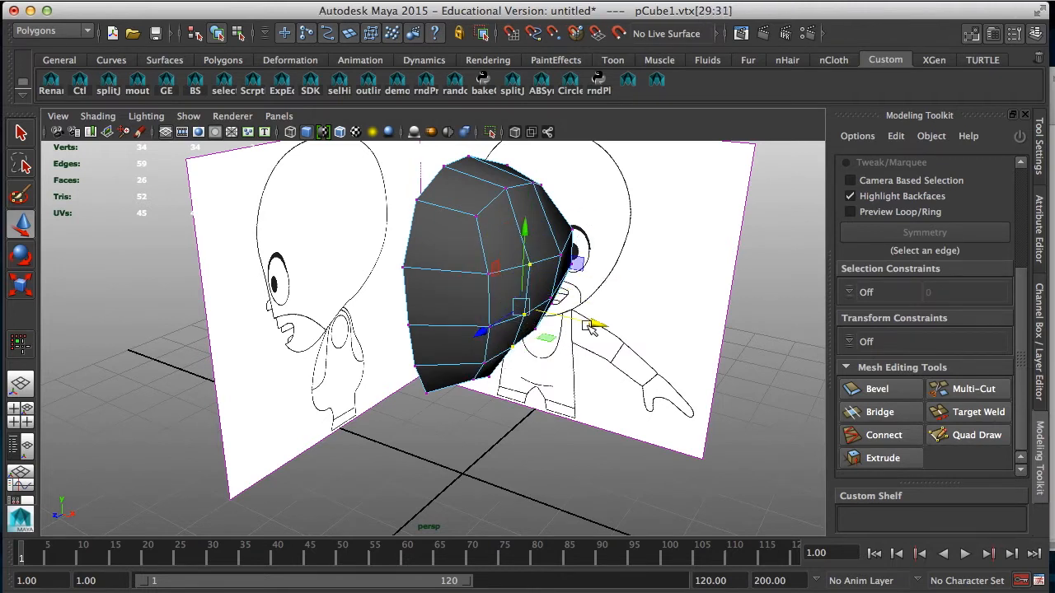
alt+drag(599, 327, 624, 294)
Step: Preview the half head smoothed against the reference images, then restore the unsmoothed display and inspect it in perspective
key(space)
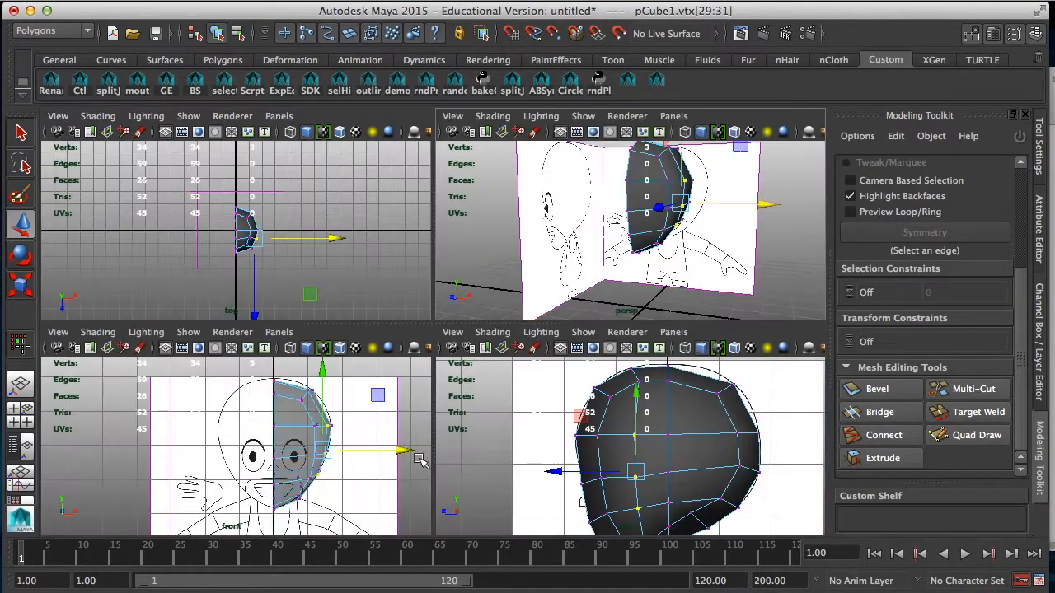
key(3)
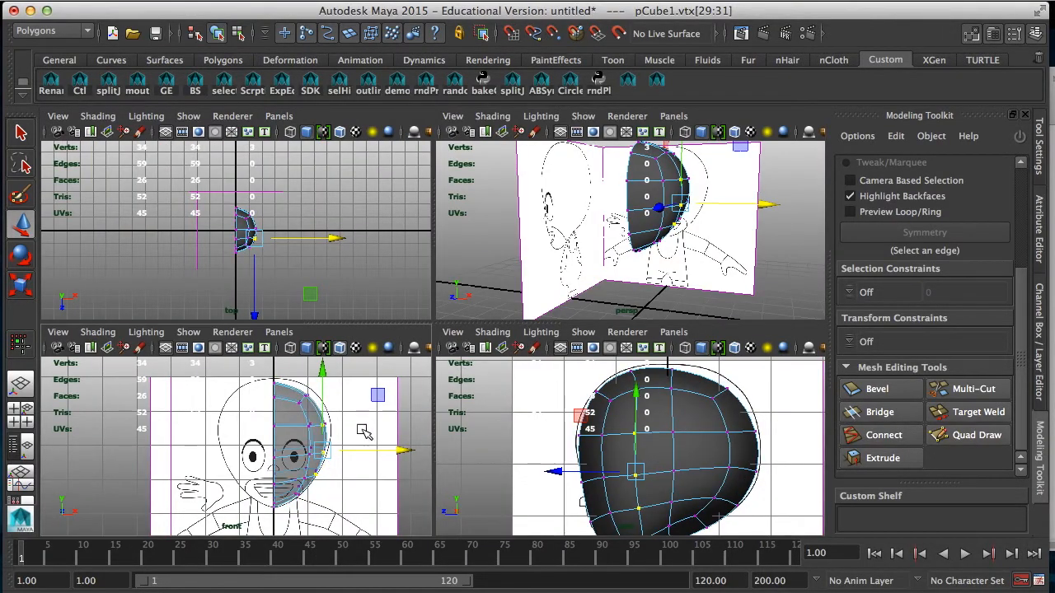
click(635, 289)
mouse_move(641, 238)
alt+mouse_down()
mouse_move(469, 235)
mouse_move(632, 234)
mouse_move(700, 206)
mouse_move(636, 235)
mouse_move(639, 216)
mouse_move(555, 212)
mouse_move(635, 216)
mouse_move(639, 231)
alt+mouse_up()
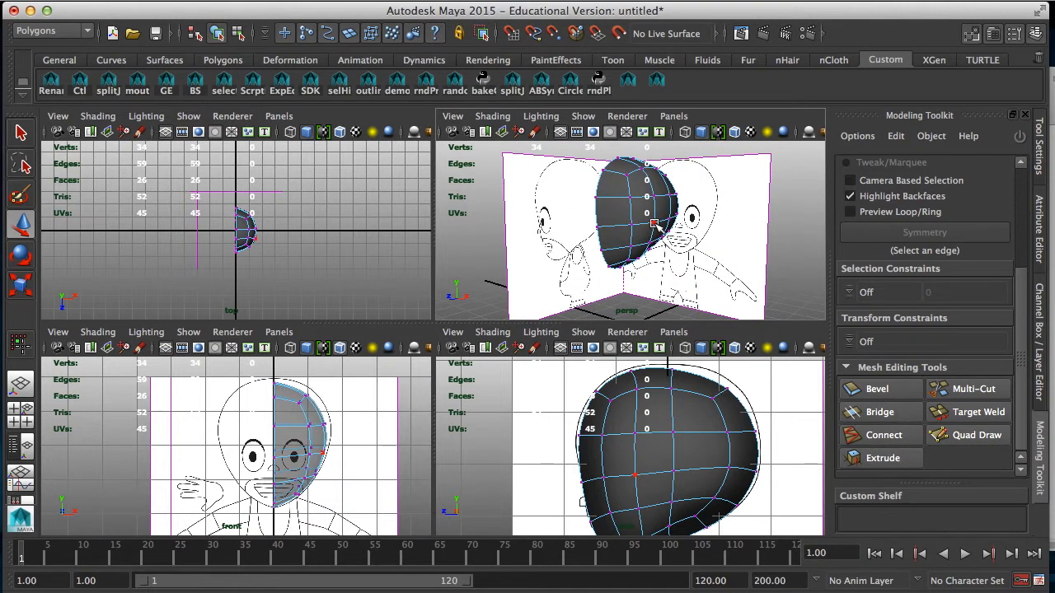
key(1)
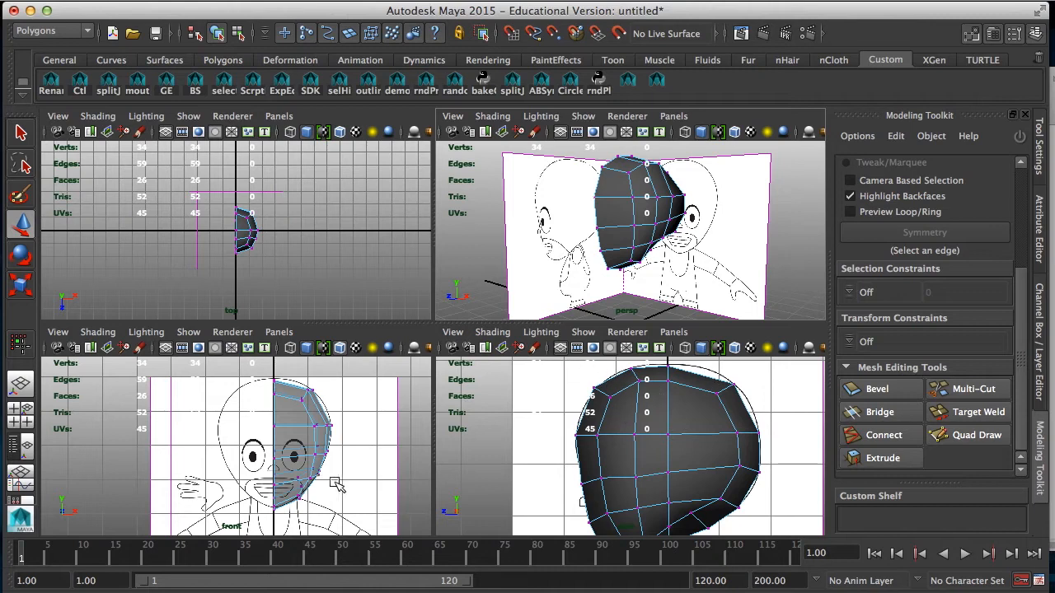
alt+drag(569, 216, 729, 225)
Step: Insert a vertical edge loop through the eye's center and horizontal loops above and below the eye with Multi-Cut in the front view
key(space)
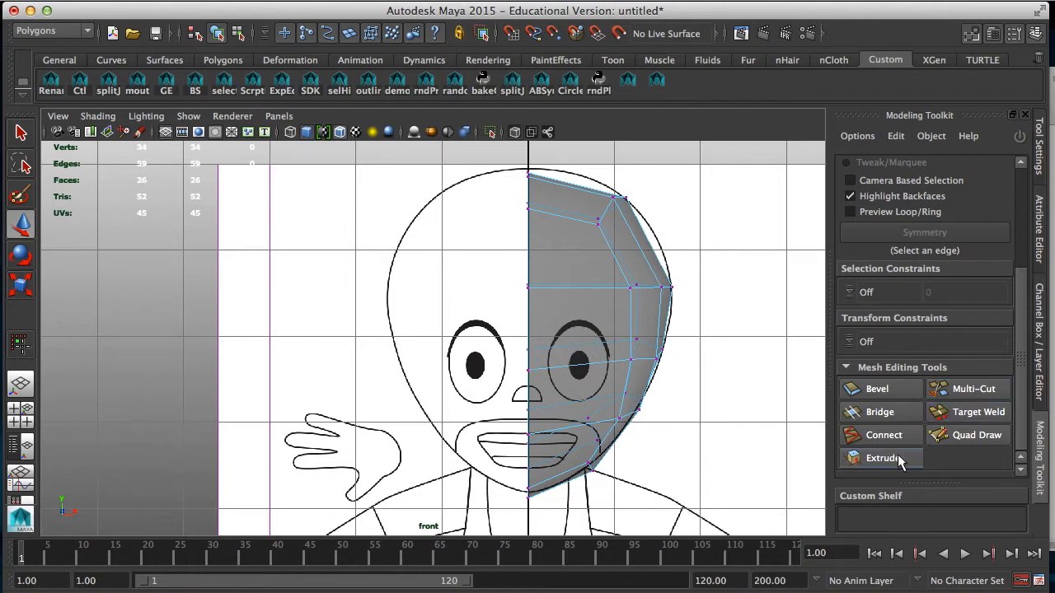
click(972, 388)
ctrl+click(581, 364)
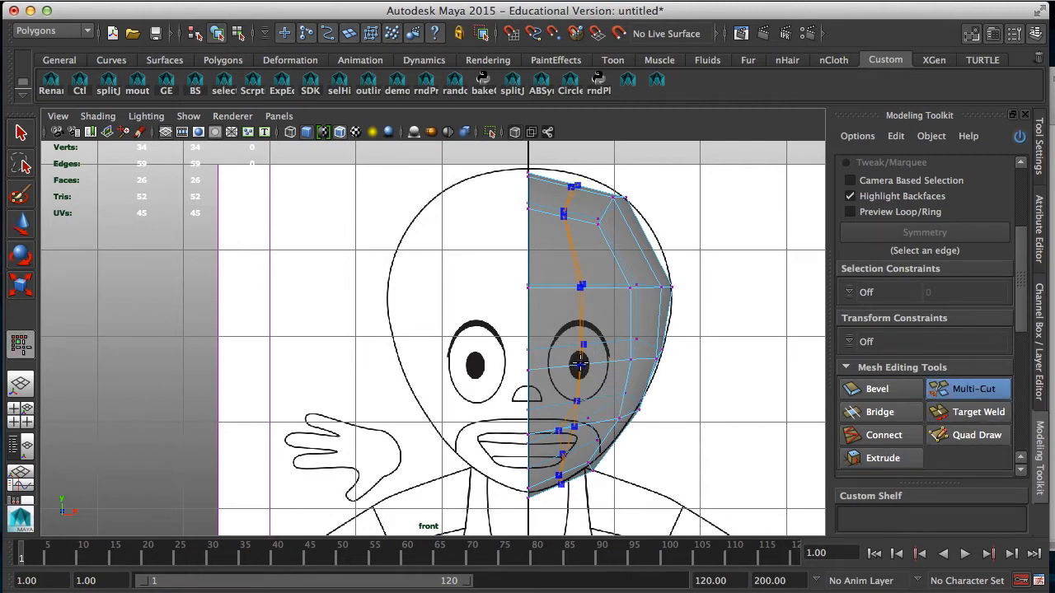
ctrl+click(580, 363)
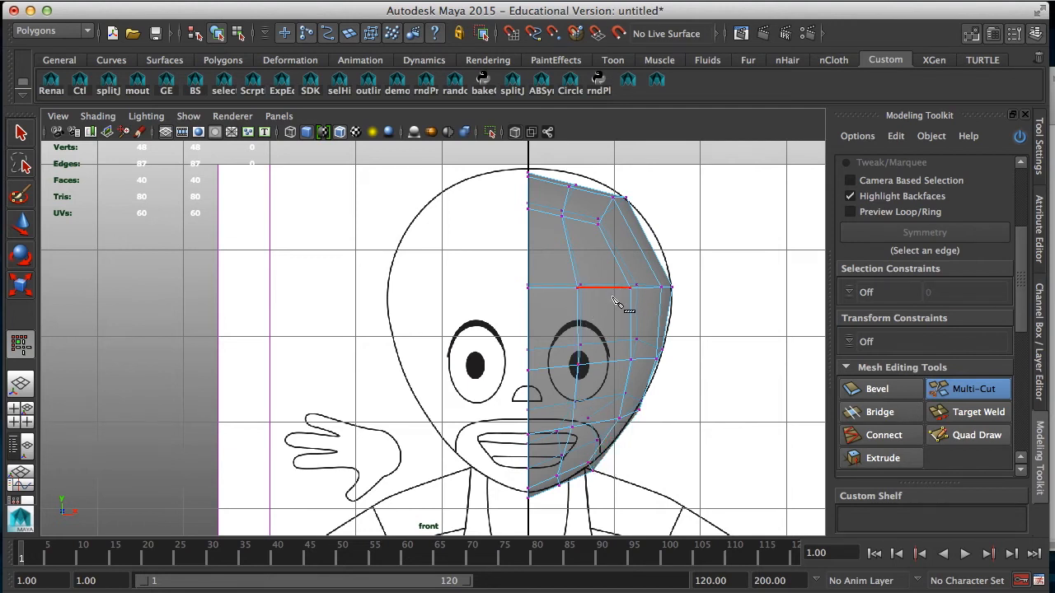
ctrl+click(580, 323)
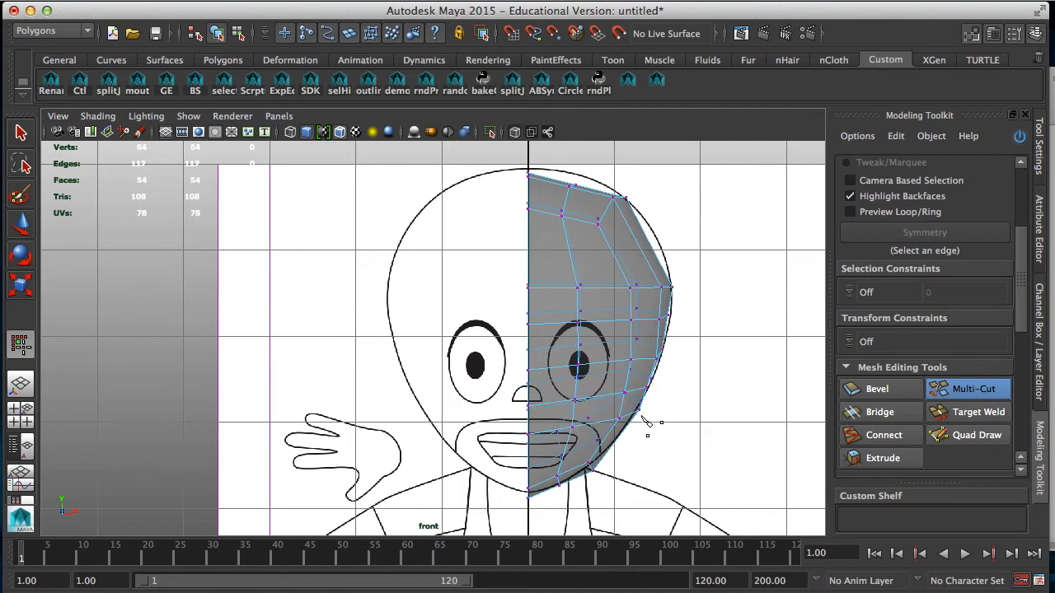
Step: Raise the forehead row of vertices from the center line to the outer edge, fitting its end to the head outline
key(q)
key(w)
click(574, 290)
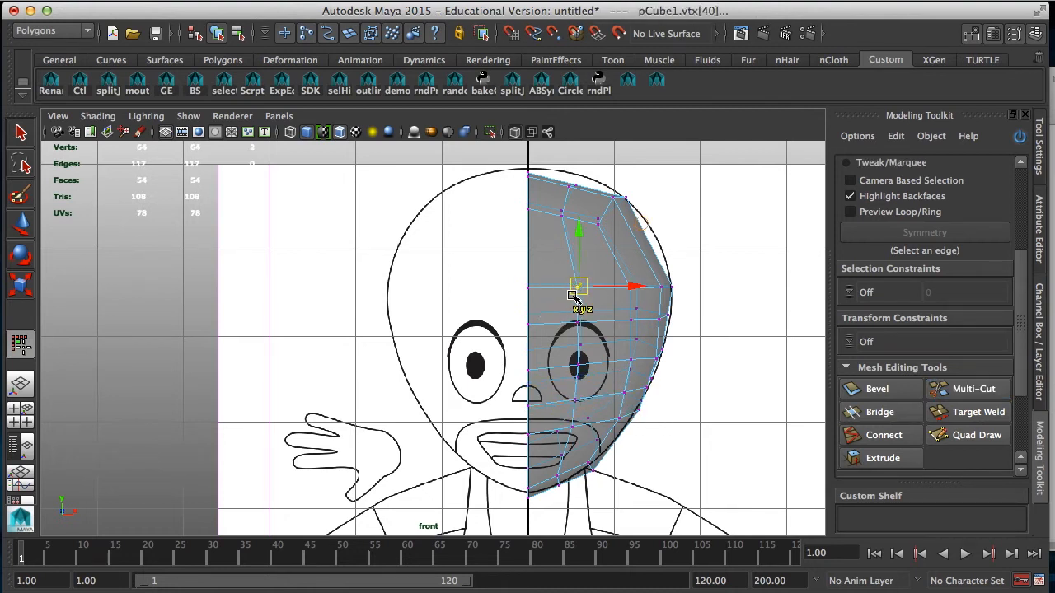
click(578, 238)
click(524, 288)
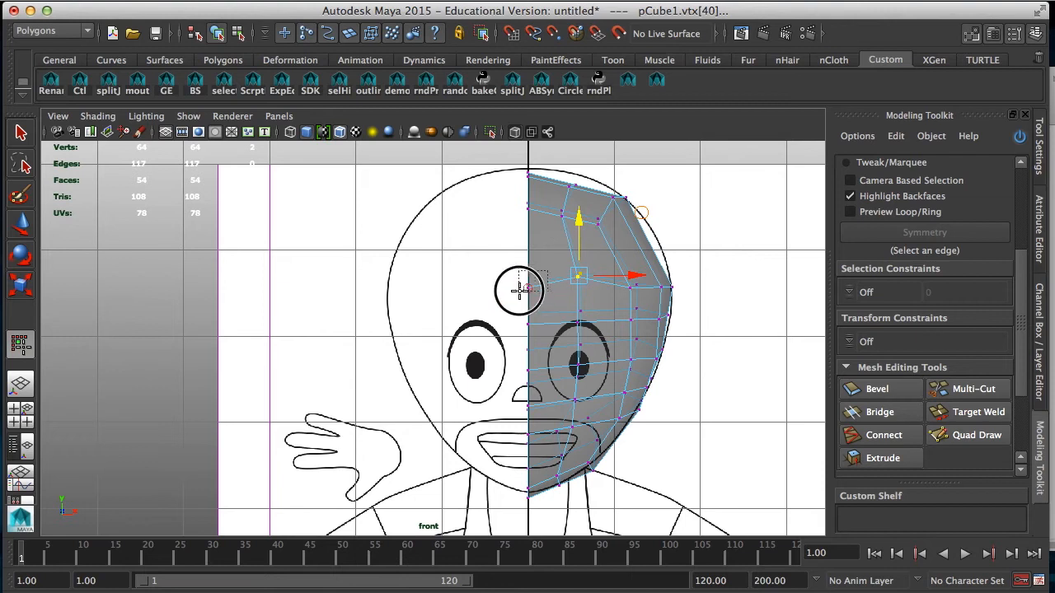
click(632, 287)
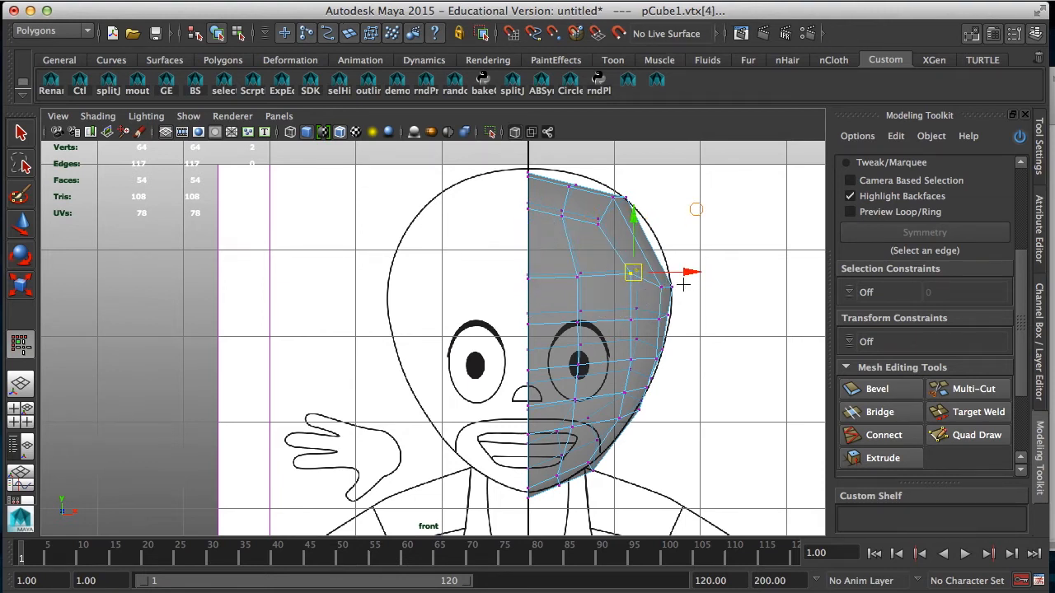
click(662, 275)
drag(662, 274, 664, 272)
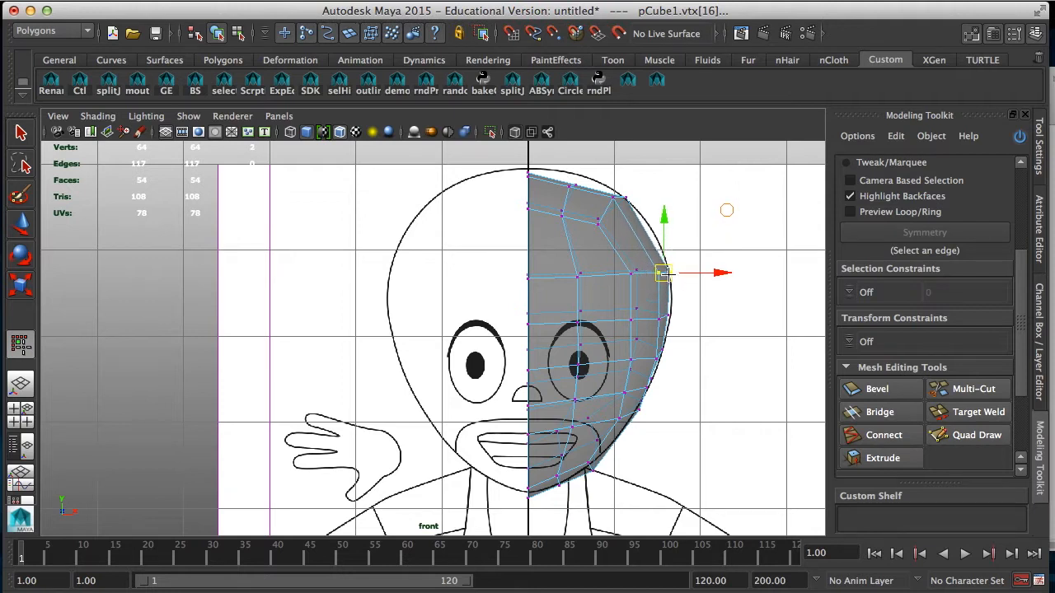
Step: Move the top-row and upper forehead vertices to match the rounded crown of the head in the front reference
click(614, 195)
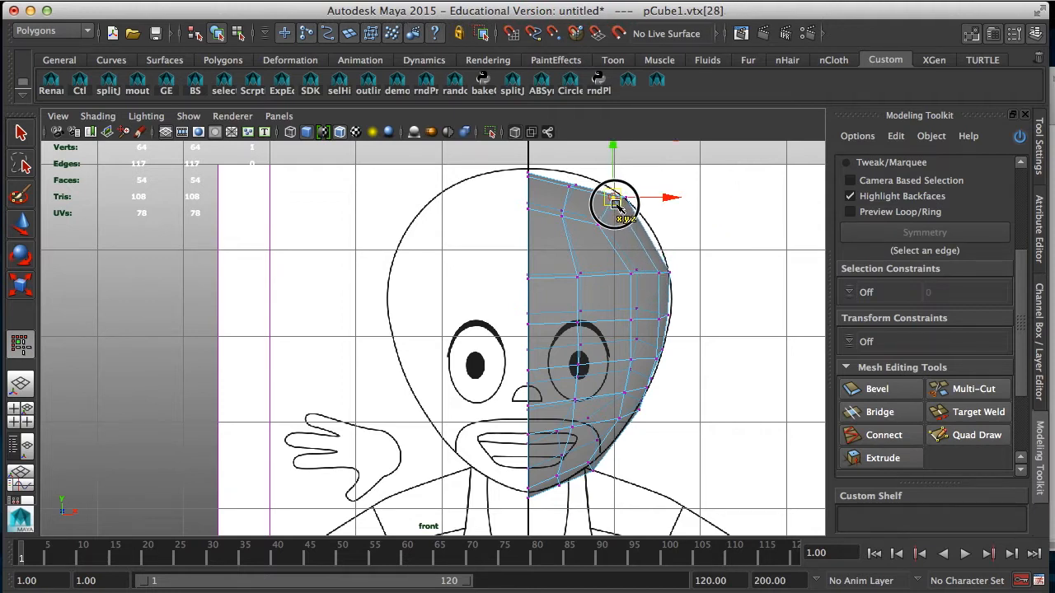
mouse_move(582, 178)
mouse_down()
mouse_move(564, 193)
mouse_move(572, 178)
mouse_up()
click(562, 215)
drag(561, 216, 564, 213)
click(597, 275)
drag(637, 280, 626, 268)
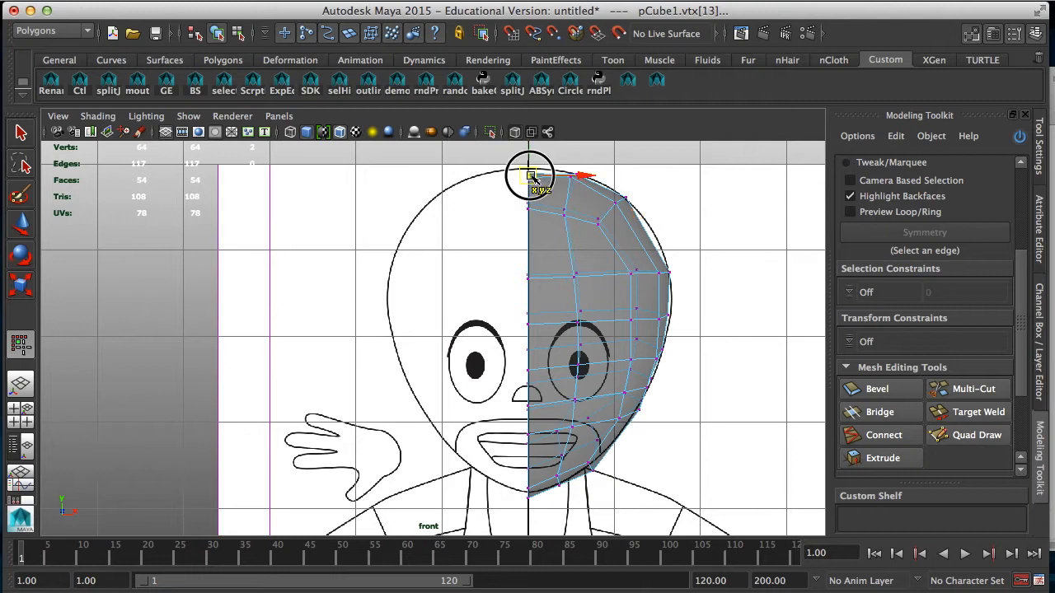
click(581, 172)
drag(583, 164, 554, 189)
drag(551, 426, 572, 427)
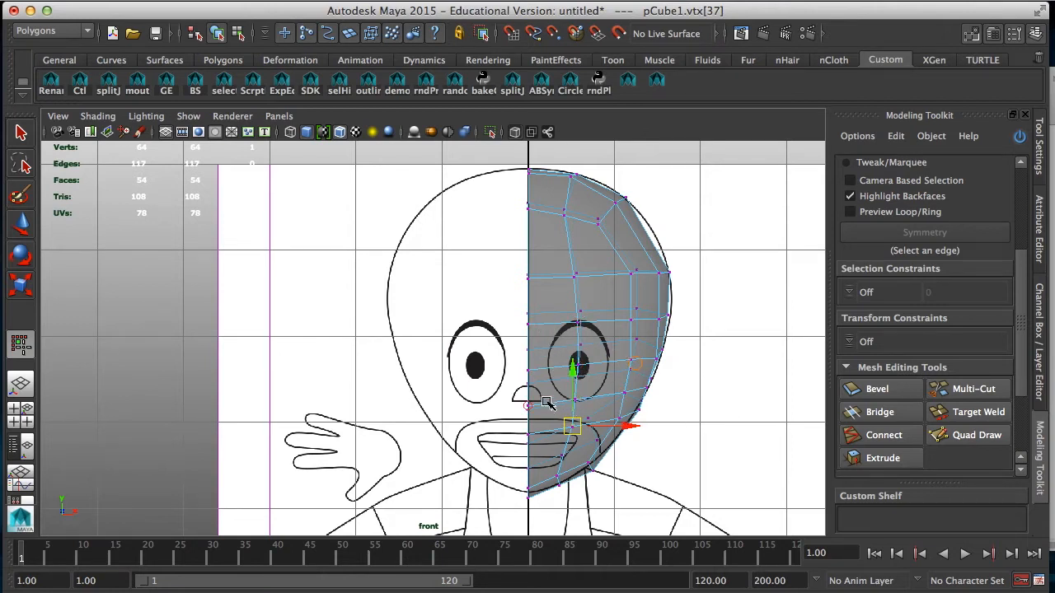
Step: Select the vertical edges running through the eye on the front of the face and pull them forward along Z in perspective
key(space)
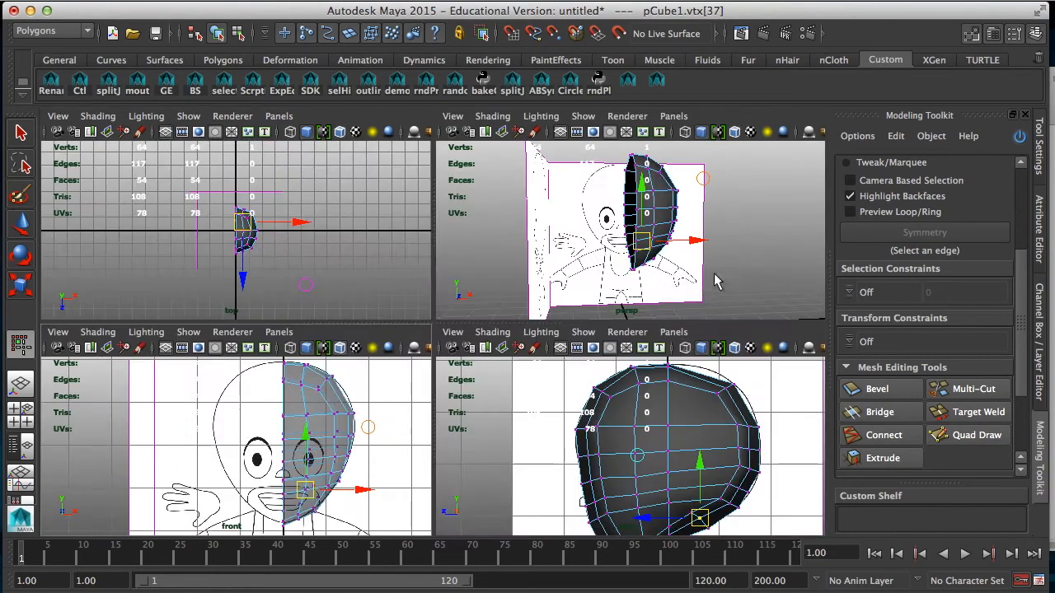
key(space)
alt+drag(661, 285, 481, 264)
right_drag(481, 264, 488, 246)
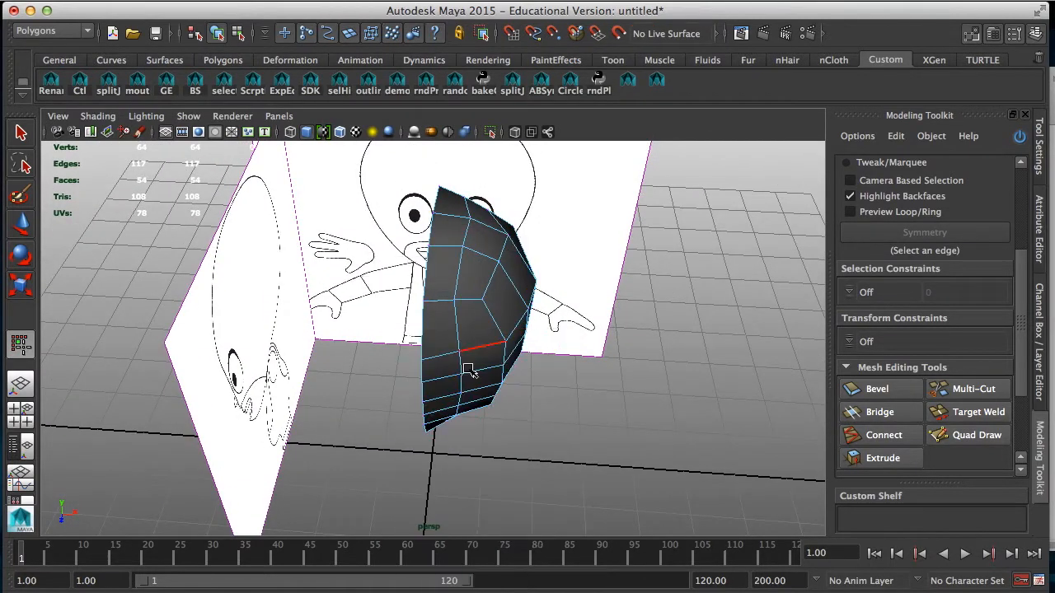
click(462, 363)
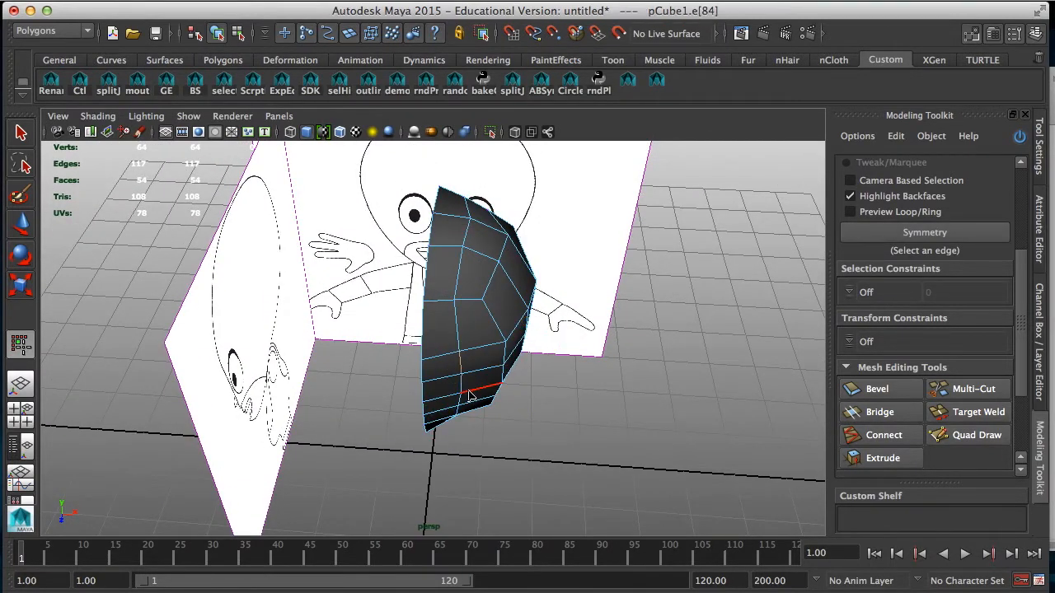
shift+click(463, 387)
shift+click(461, 403)
mouse_move(491, 437)
alt+mouse_down()
mouse_move(479, 389)
mouse_move(472, 446)
alt+mouse_up()
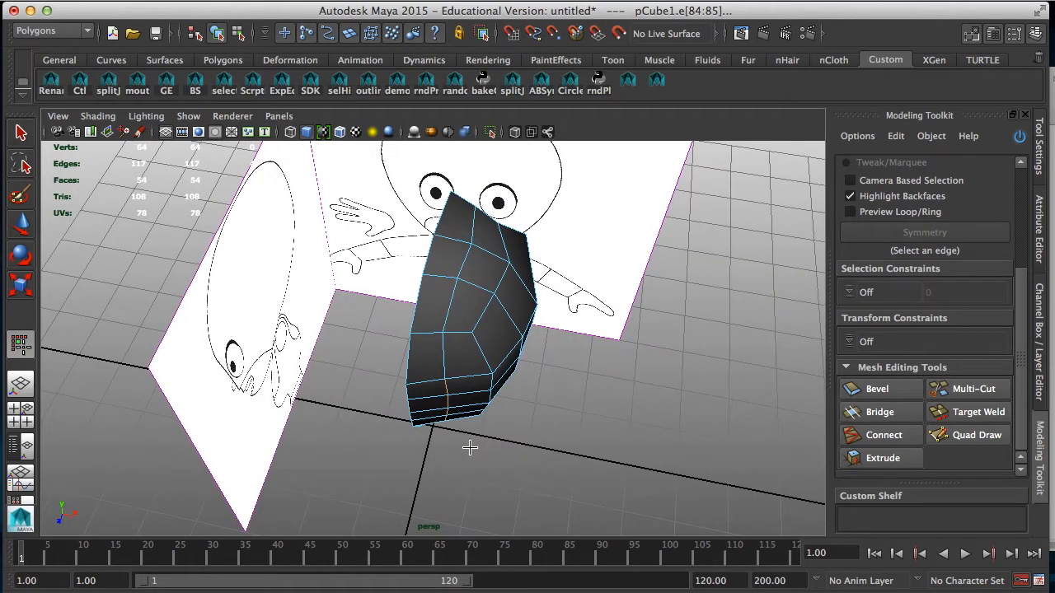
key(e)
key(w)
drag(436, 450, 433, 455)
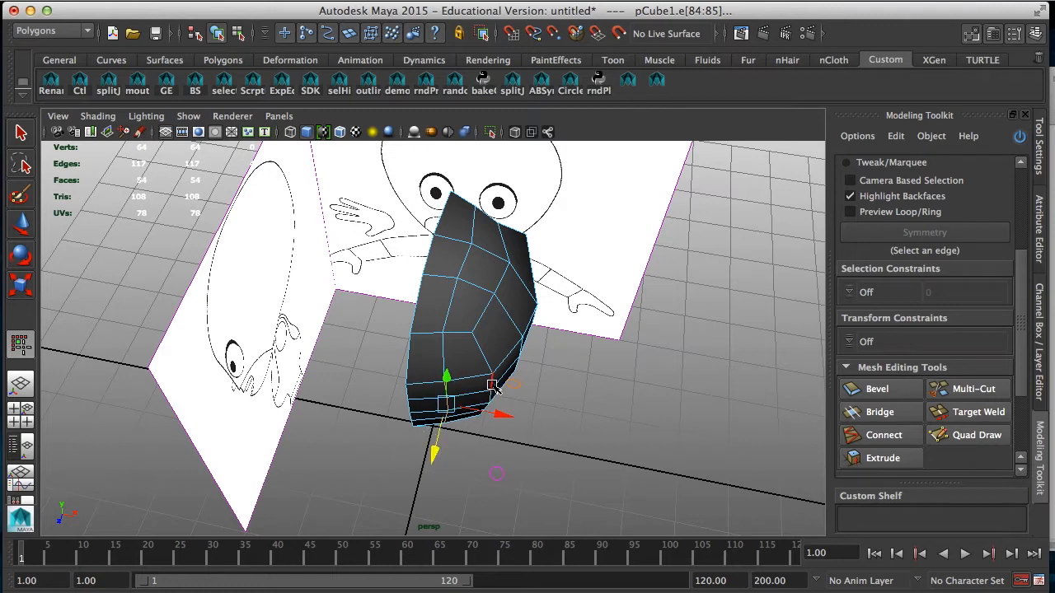
Step: Select the next outer column of vertical face edges and adjust them along Z and X to round the front of the face
click(493, 387)
alt+drag(493, 388, 462, 402)
click(464, 350)
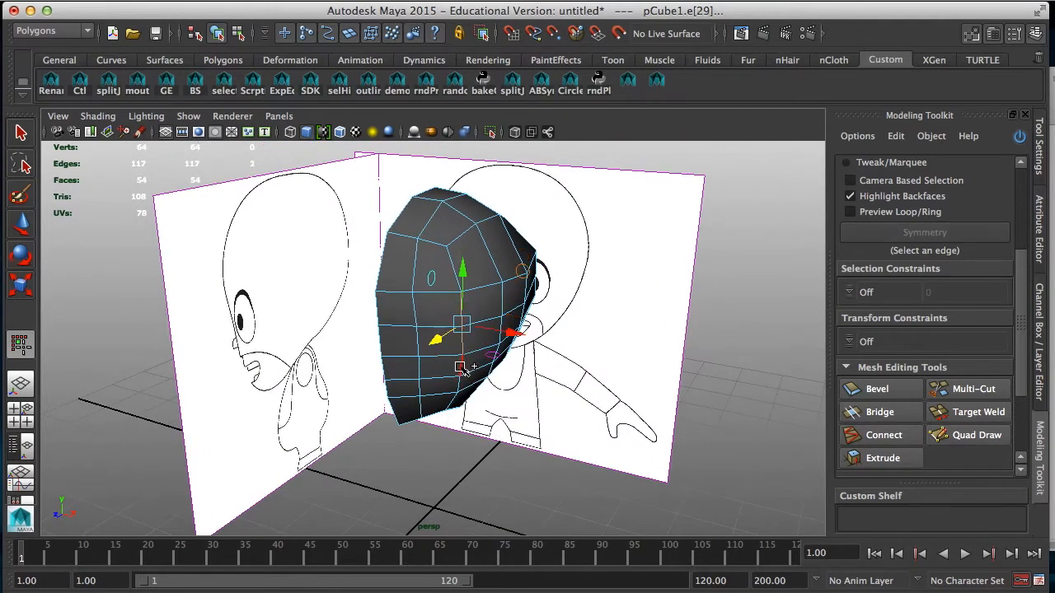
alt+drag(464, 355, 451, 445)
click(450, 439)
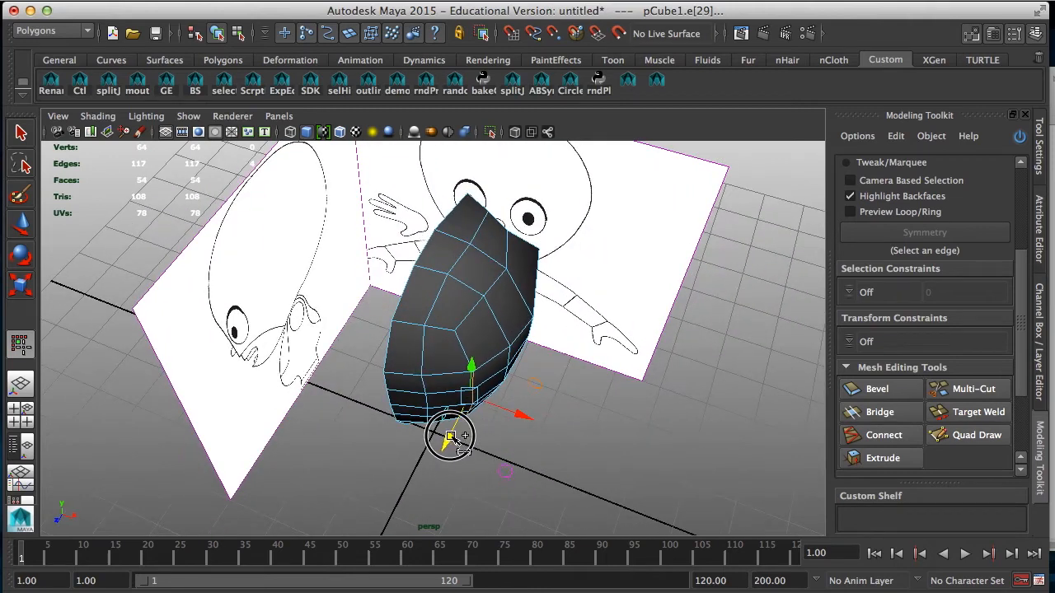
click(521, 415)
alt+drag(516, 422, 503, 454)
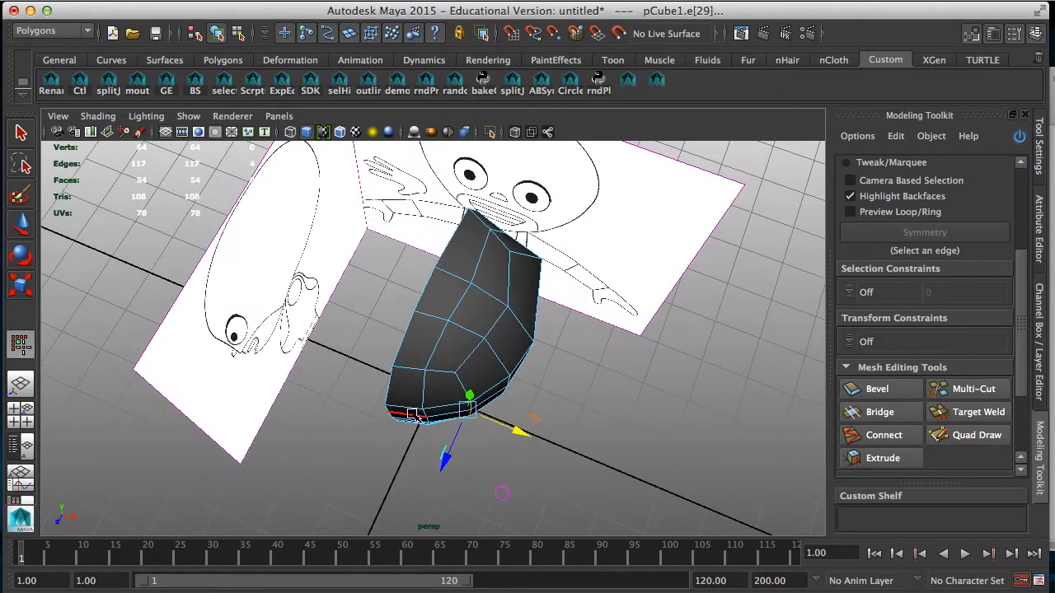
Step: Adjust the column of vertical edges along the outer back side of the head, pulling its upper edge forward along Z
alt+drag(523, 391, 363, 372)
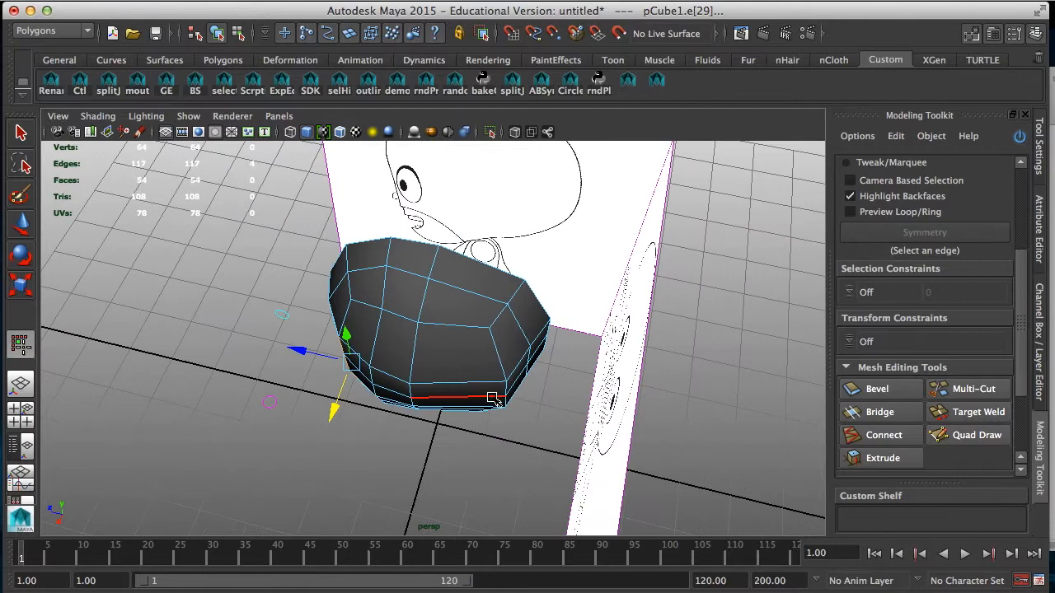
alt+drag(471, 438, 490, 387)
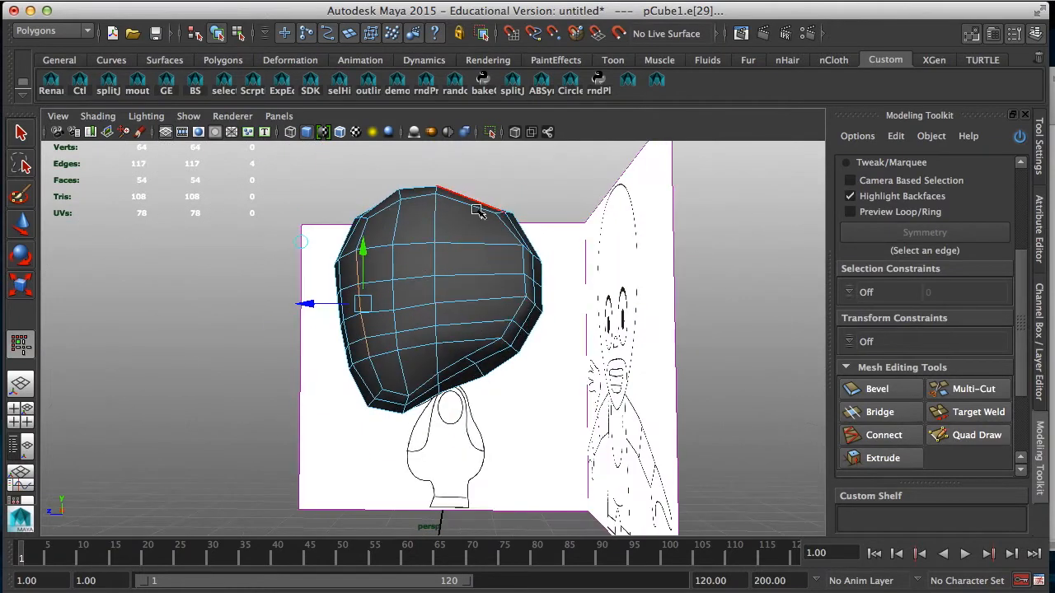
alt+drag(514, 298, 487, 307)
click(509, 336)
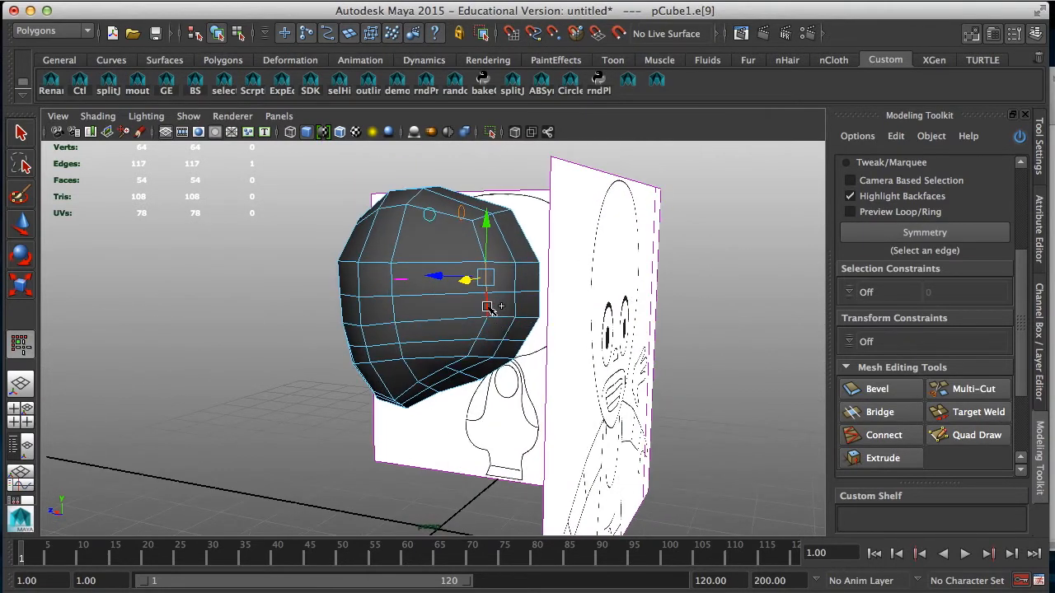
mouse_move(466, 347)
alt+mouse_down()
mouse_move(498, 337)
mouse_move(531, 301)
mouse_move(502, 355)
mouse_move(472, 339)
alt+mouse_up()
shift+click(474, 322)
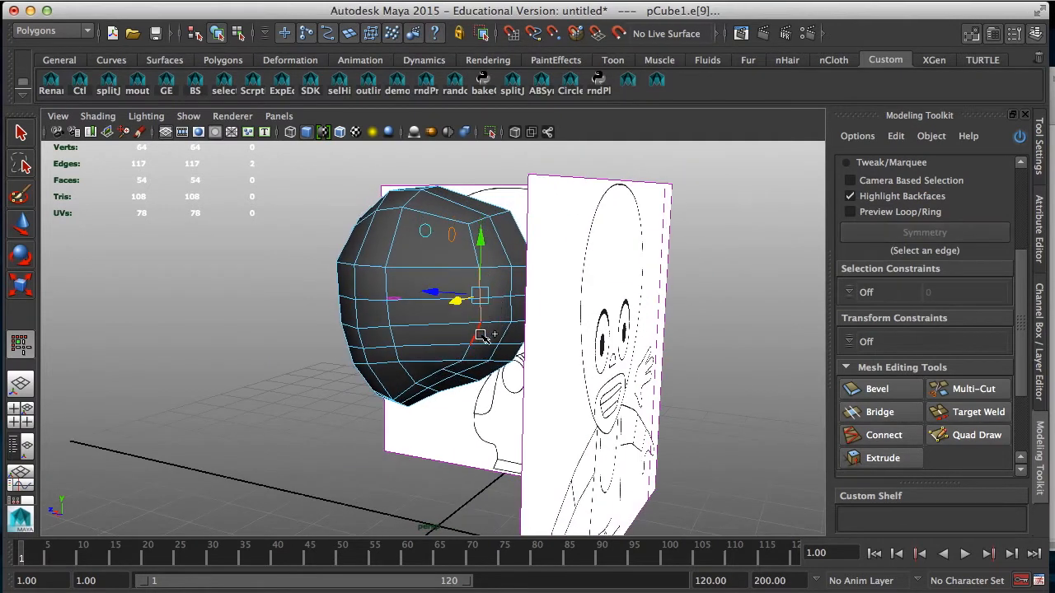
shift+click(480, 335)
shift+click(467, 352)
mouse_move(431, 314)
alt+mouse_down()
mouse_move(435, 346)
mouse_move(426, 334)
mouse_move(497, 353)
alt+mouse_up()
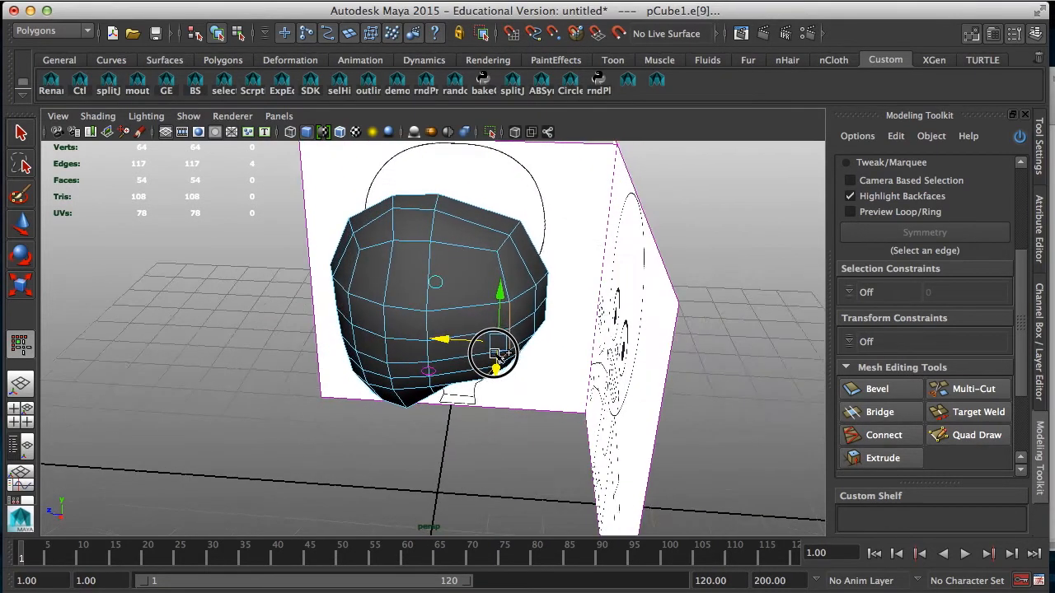
click(505, 273)
drag(452, 277, 444, 275)
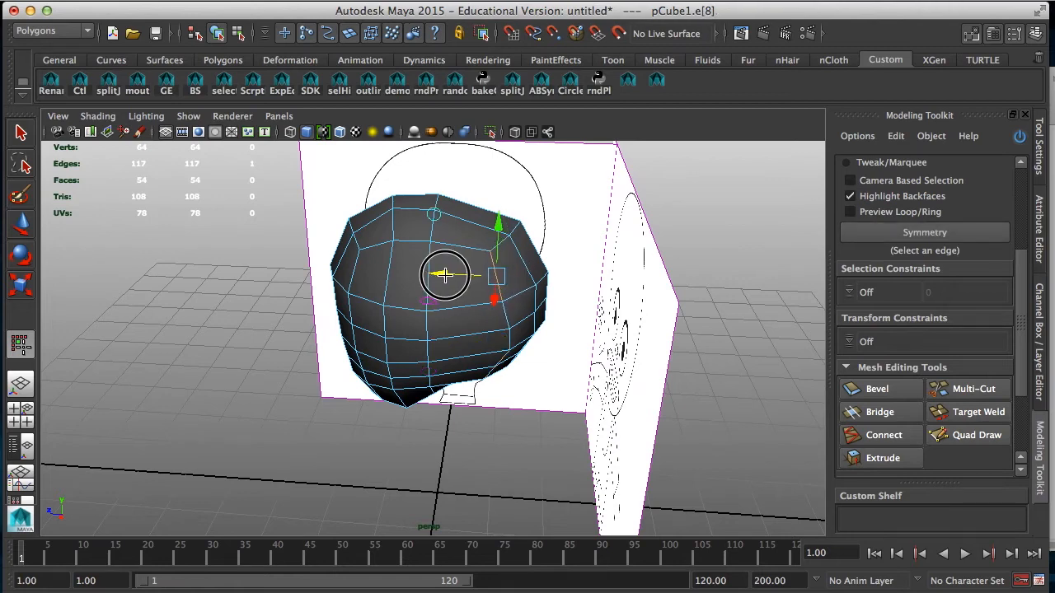
Step: Select the middle edges of the same rear side column and shift them forward along Z to even out the curve
mouse_move(465, 323)
alt+mouse_down()
mouse_move(522, 322)
mouse_move(523, 308)
mouse_move(486, 334)
alt+mouse_up()
click(550, 318)
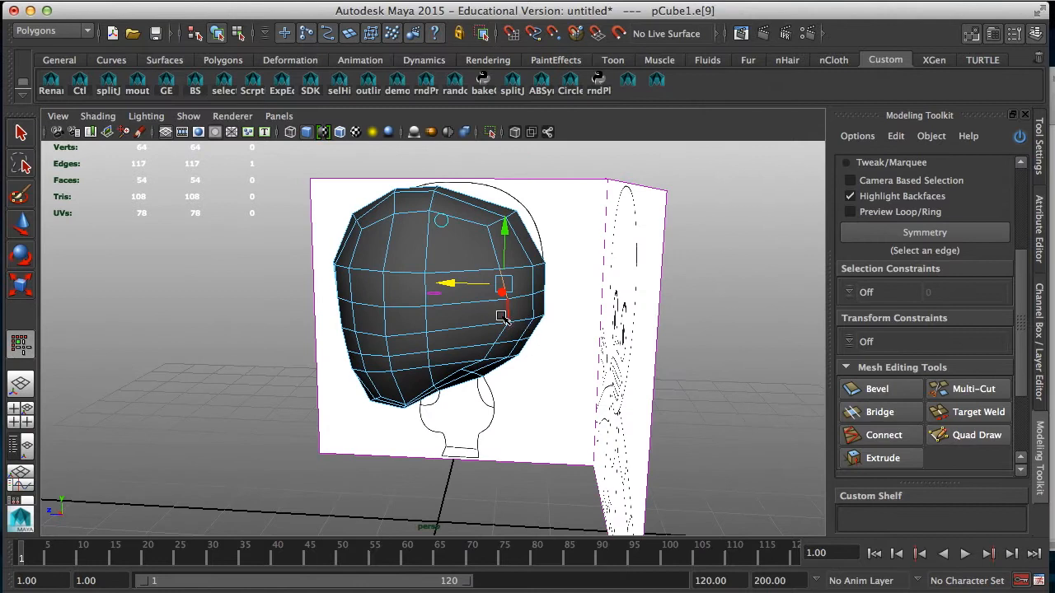
shift+click(499, 310)
drag(468, 297, 462, 295)
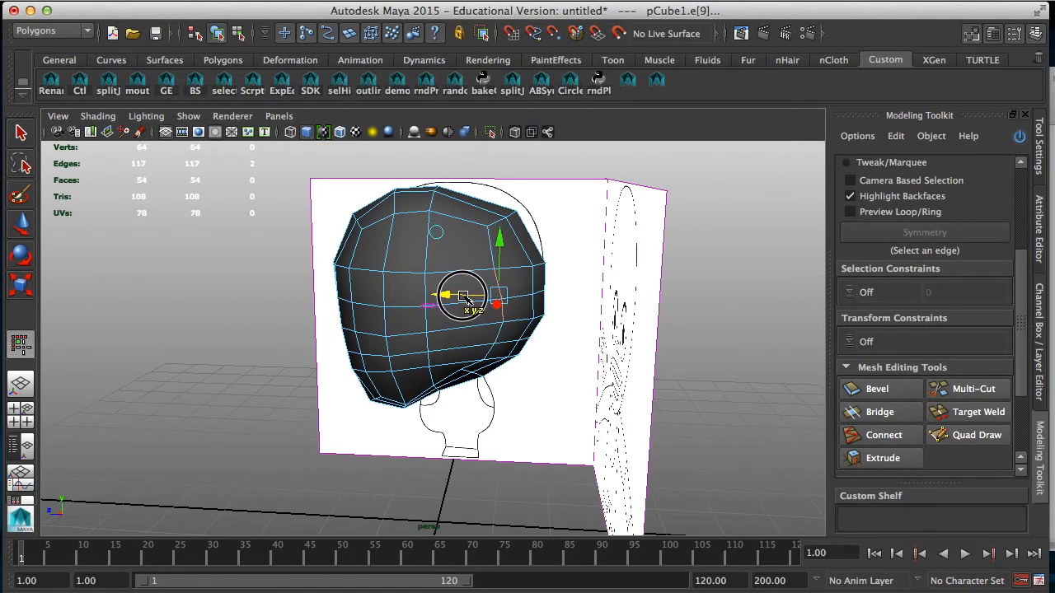
click(497, 315)
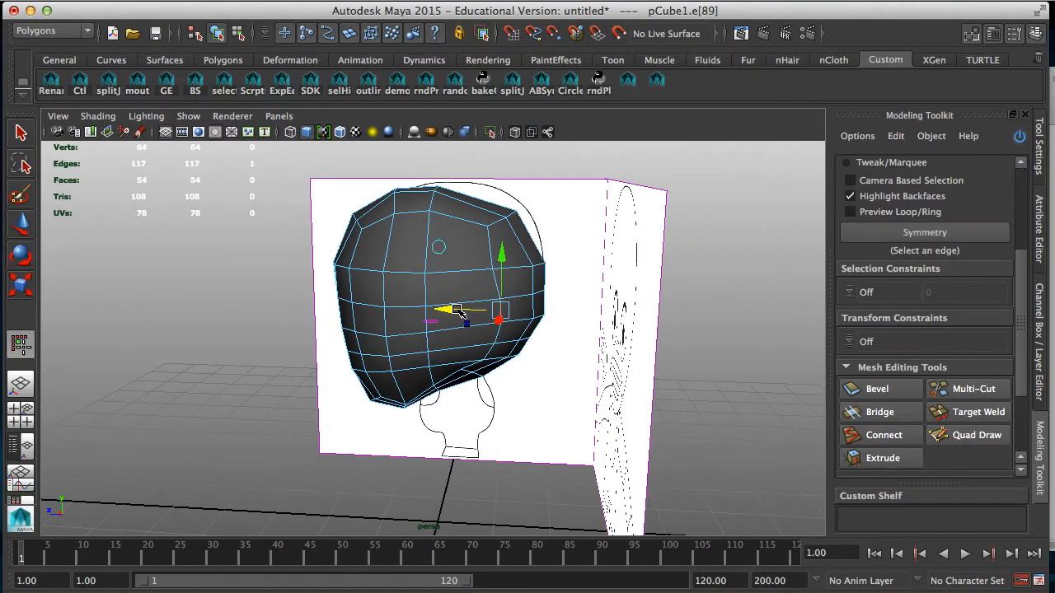
mouse_move(453, 310)
alt+mouse_down()
mouse_move(448, 388)
mouse_move(483, 354)
mouse_move(521, 356)
mouse_move(412, 308)
mouse_move(393, 273)
mouse_move(412, 302)
alt+mouse_up()
Step: Adjust the pairs of edges along the lower underside of the head with the Move tool to smooth the jaw-to-neck curve
alt+drag(470, 340, 459, 365)
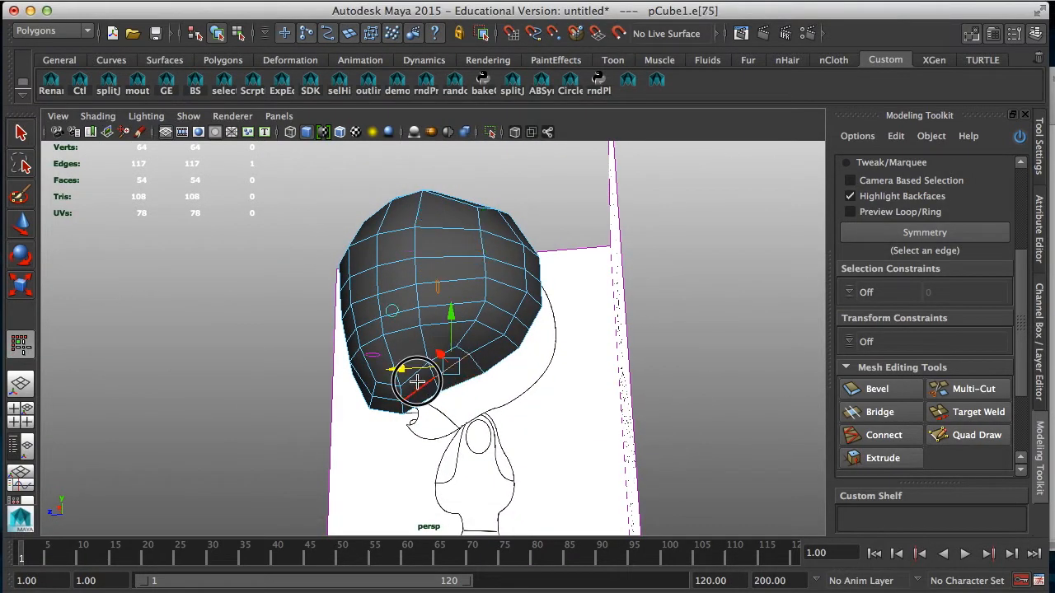
shift+click(427, 391)
click(23, 231)
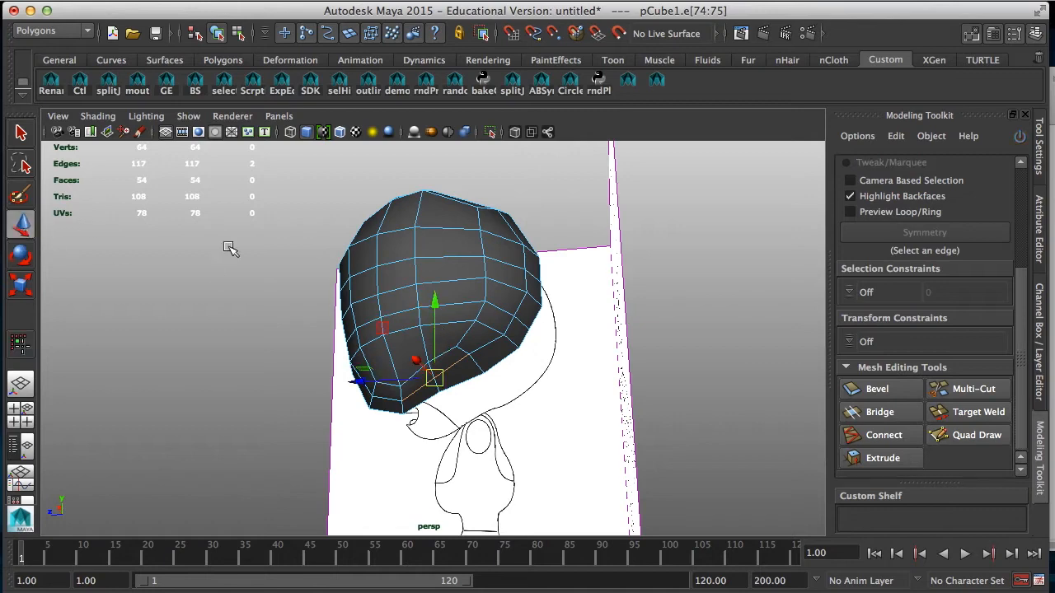
alt+drag(462, 327, 482, 361)
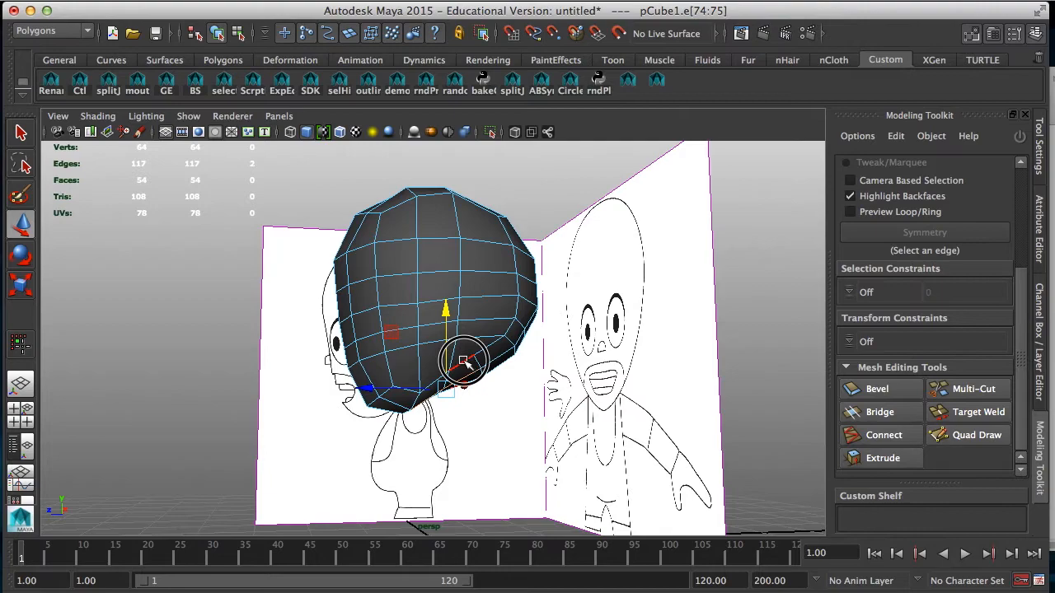
click(446, 340)
shift+click(436, 376)
alt+drag(445, 299, 537, 387)
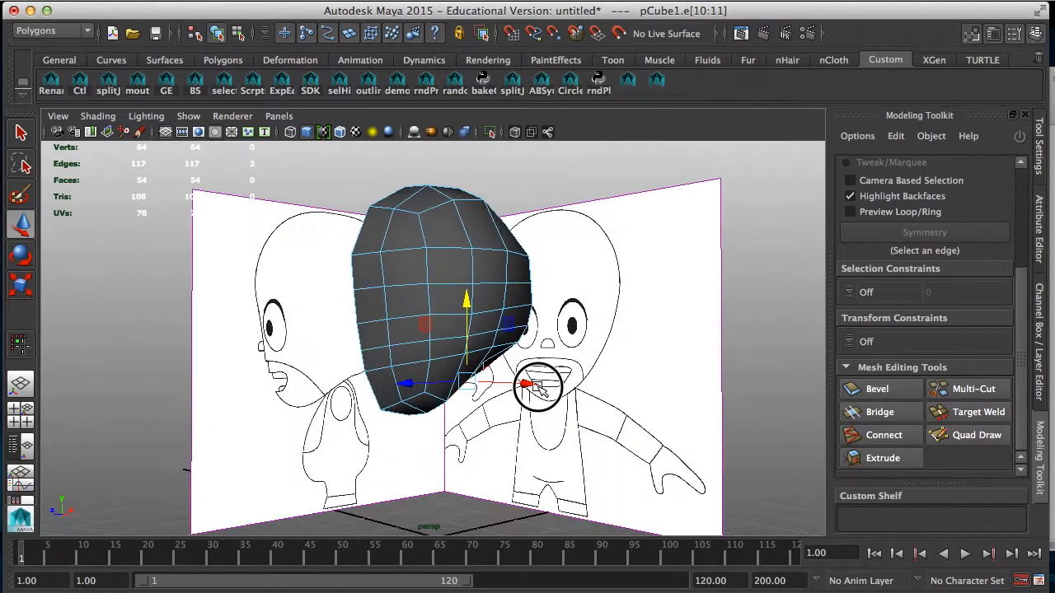
Step: Preview the head's smoothed shape, restore the unsmoothed display, and examine the selected head from several angles in object mode
key(3)
right_drag(481, 265, 524, 245)
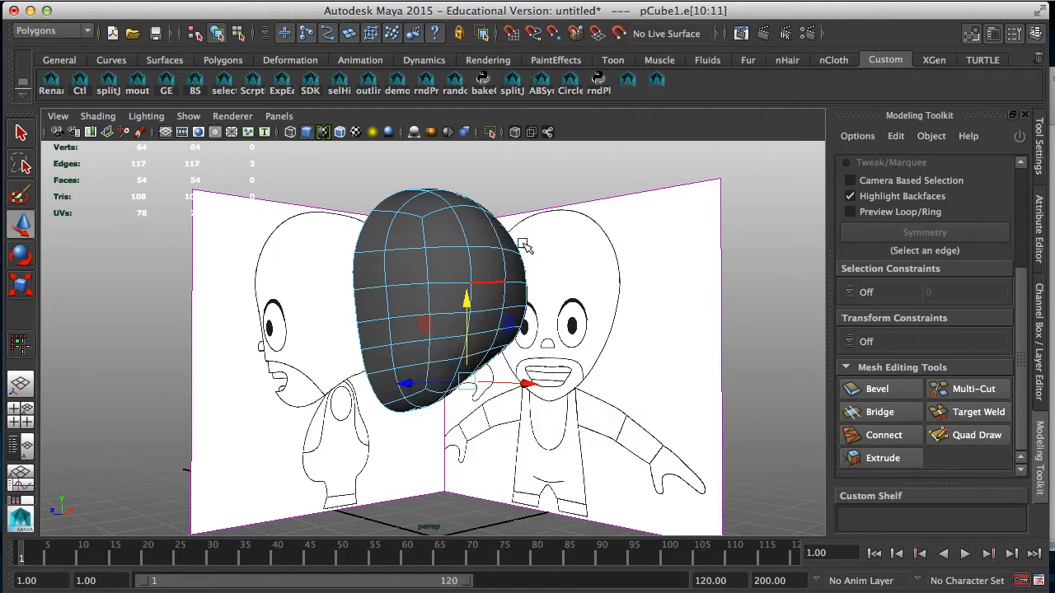
alt+drag(480, 260, 488, 410)
key(1)
click(482, 467)
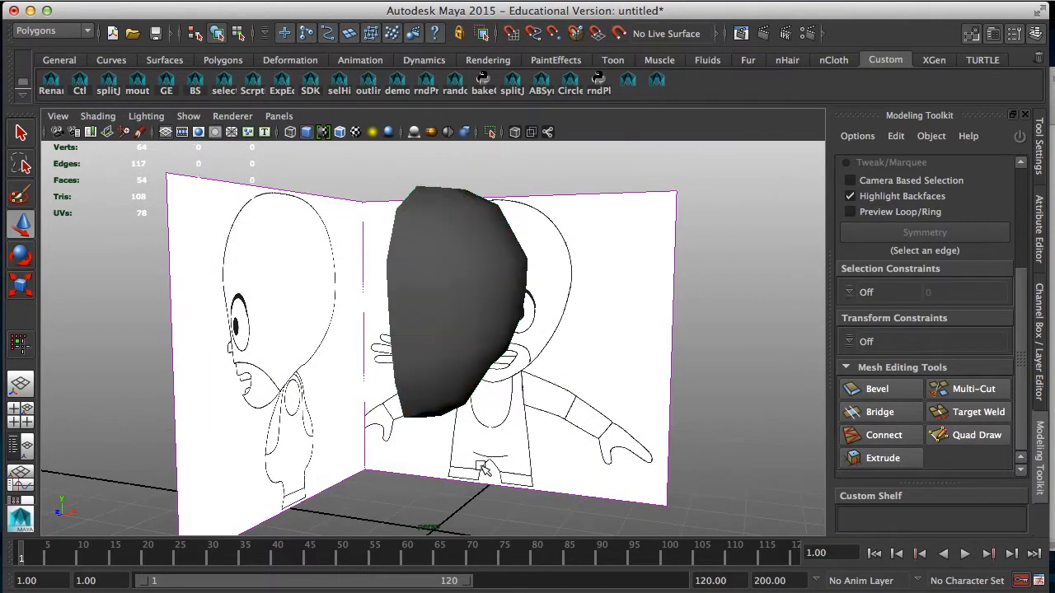
alt+drag(424, 429, 451, 431)
click(472, 389)
alt+drag(480, 397, 441, 402)
alt+drag(418, 360, 333, 343)
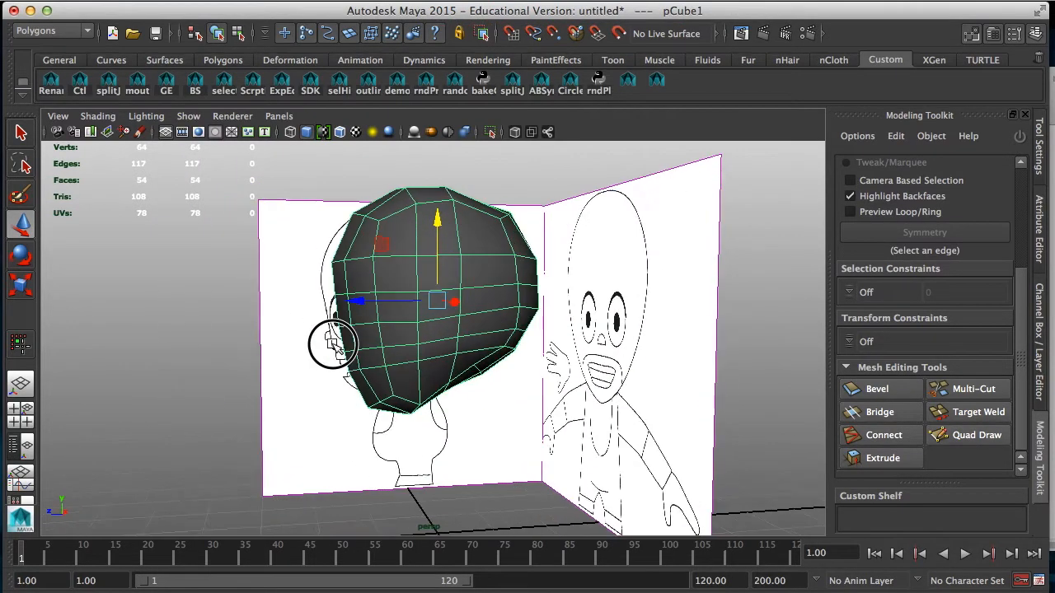
alt+drag(384, 382, 428, 377)
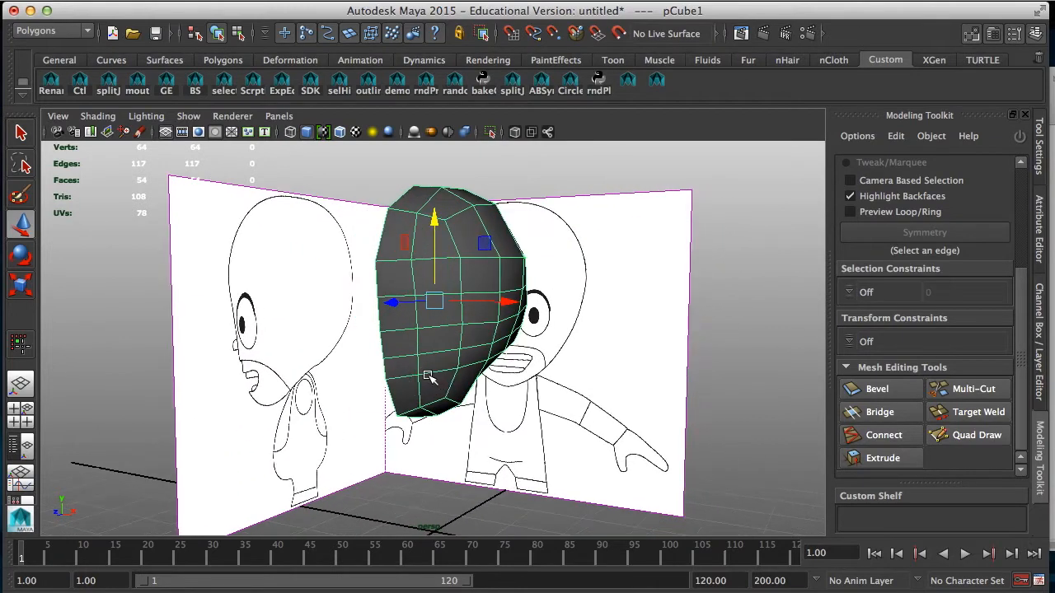
alt+drag(431, 321, 441, 321)
Step: Create a polygon sphere with radius 1 and 8 axis and 8 height divisions for the eye
click(226, 4)
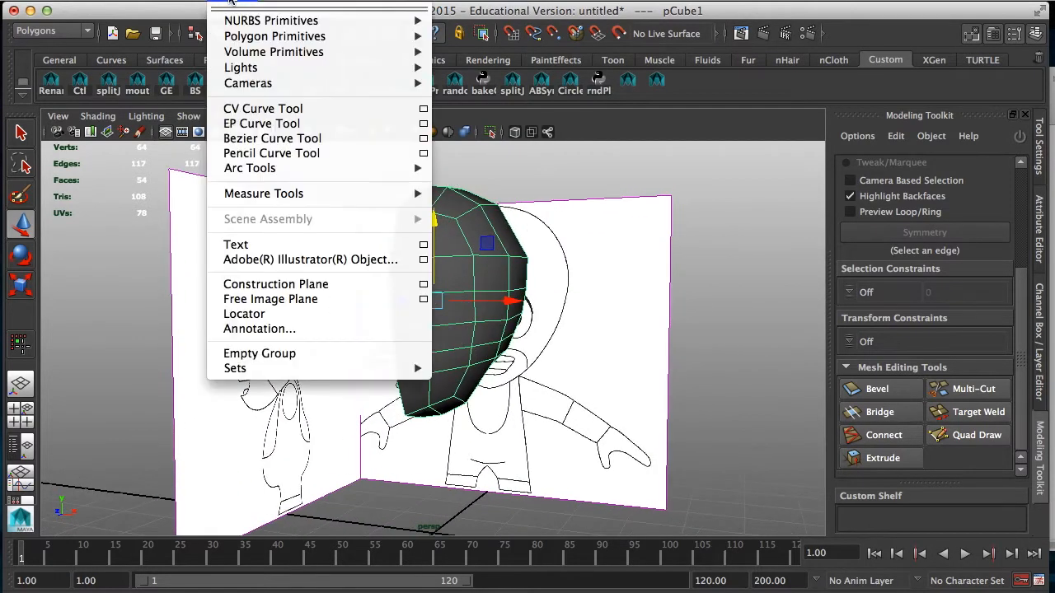
mouse_move(371, 37)
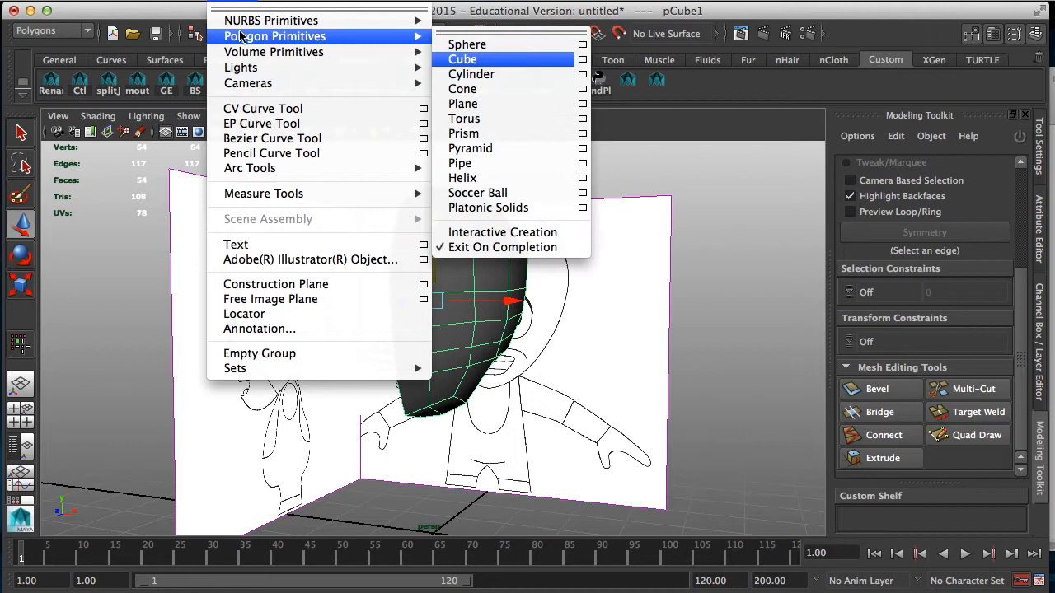
click(582, 45)
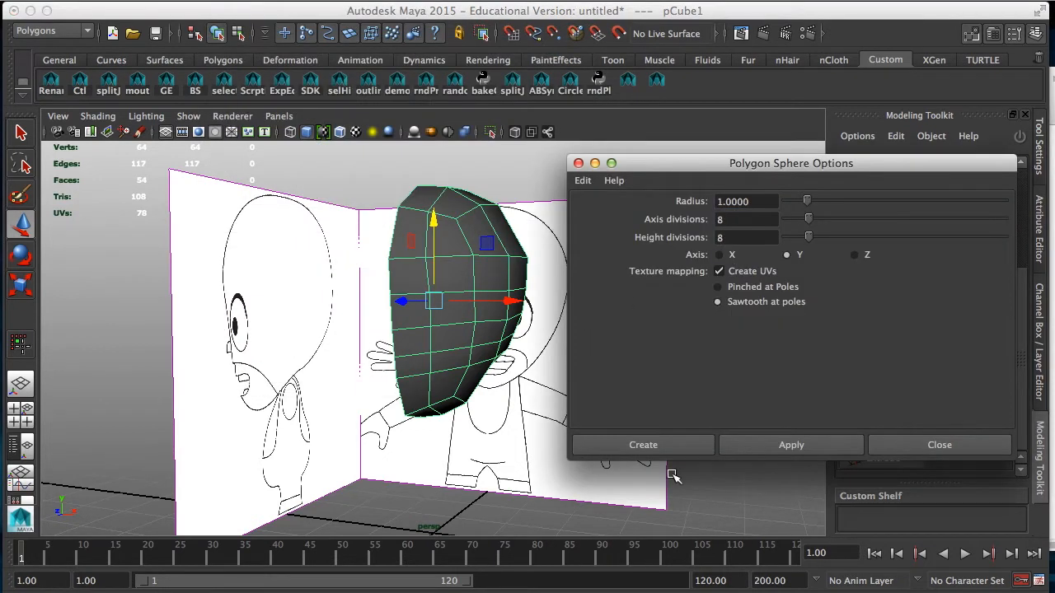
click(671, 445)
Step: Set the eye sphere's Rotate X to 90 so its pole faces forward
key(e)
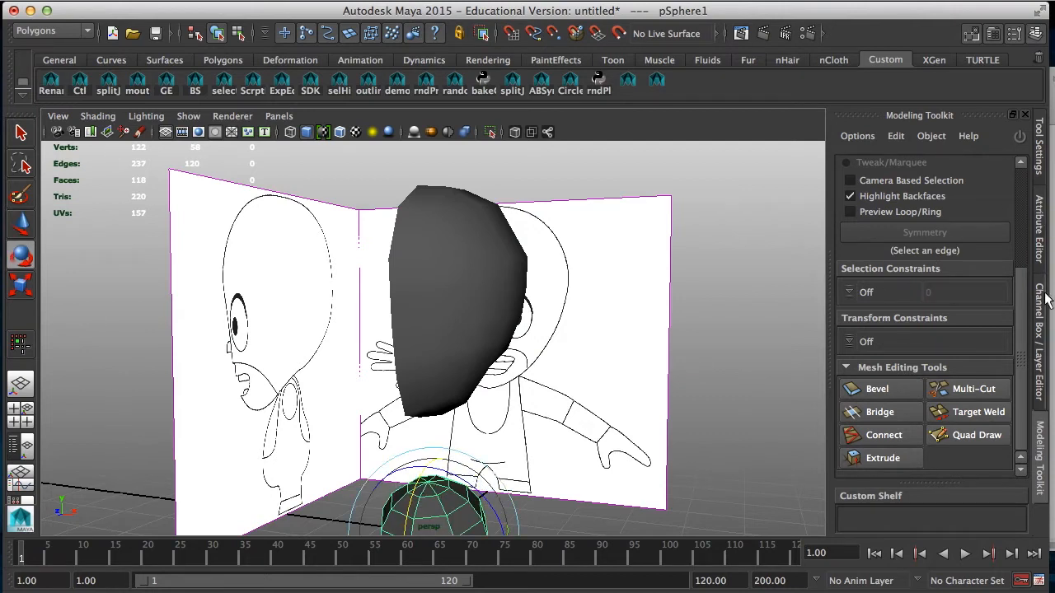
click(1041, 330)
click(1009, 220)
text(90)
key(Return)
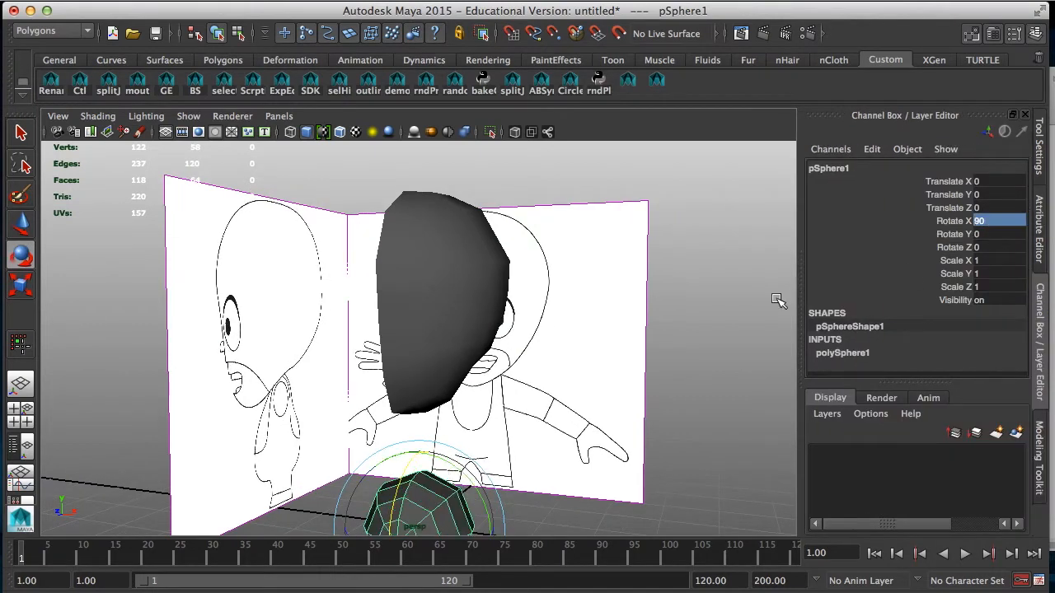
Step: Move the sphere up to the front of the face, then shrink and flatten it to about 0.574 by 0.157 by 0.574
alt+right_drag(619, 236, 467, 311)
key(w)
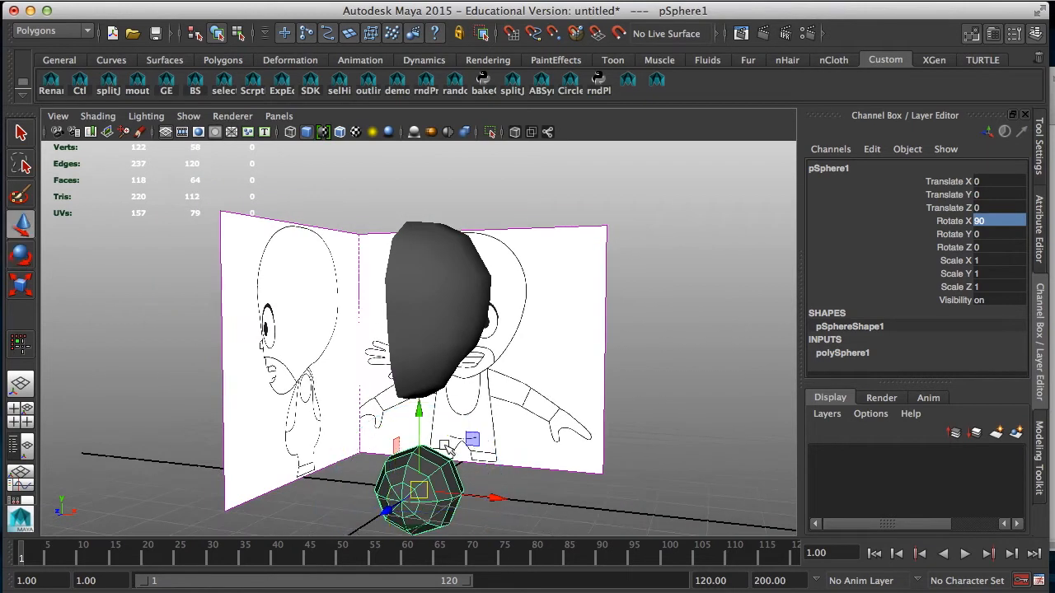
drag(426, 418, 404, 335)
drag(477, 323, 492, 321)
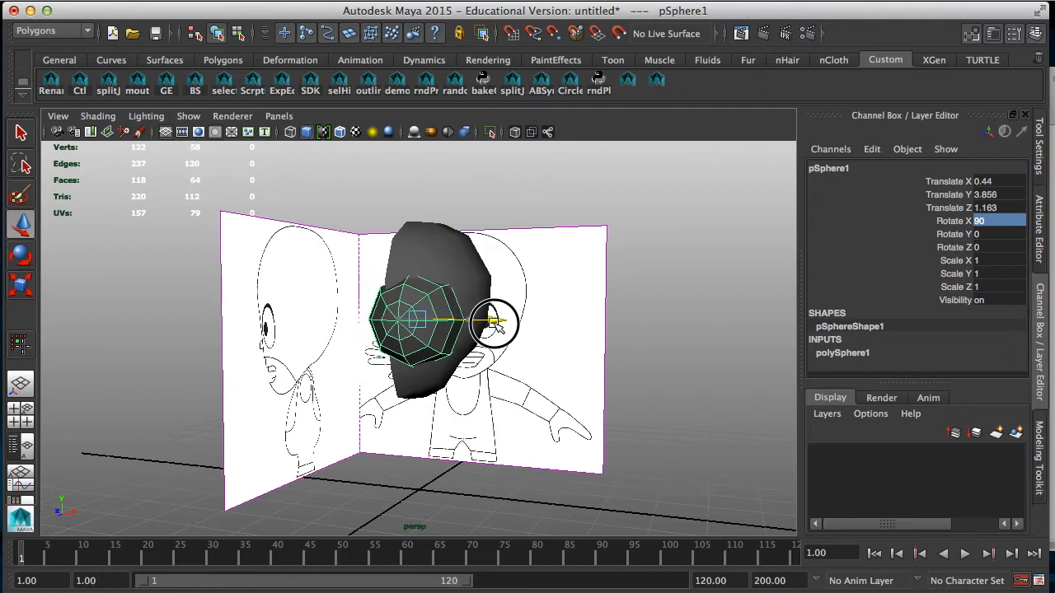
key(r)
drag(417, 320, 375, 328)
key(w)
Step: Fit the sphere over the eye in the front reference at about X 0.585, Y 3.695, narrowing its Scale X to about 0.397
key(space)
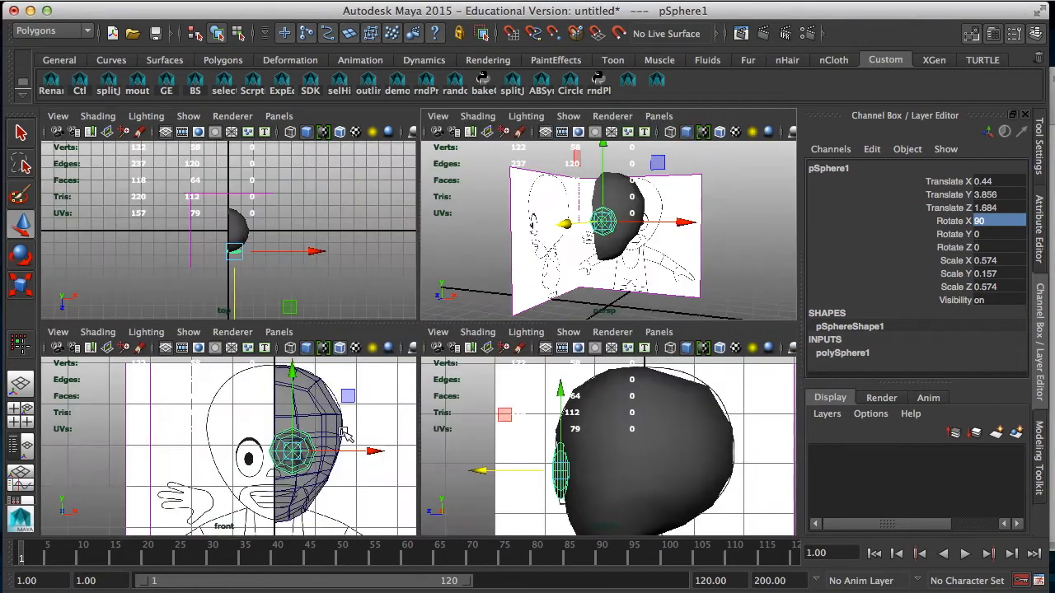
key(space)
alt+right_drag(326, 416, 547, 413)
alt+middle_drag(551, 415, 428, 415)
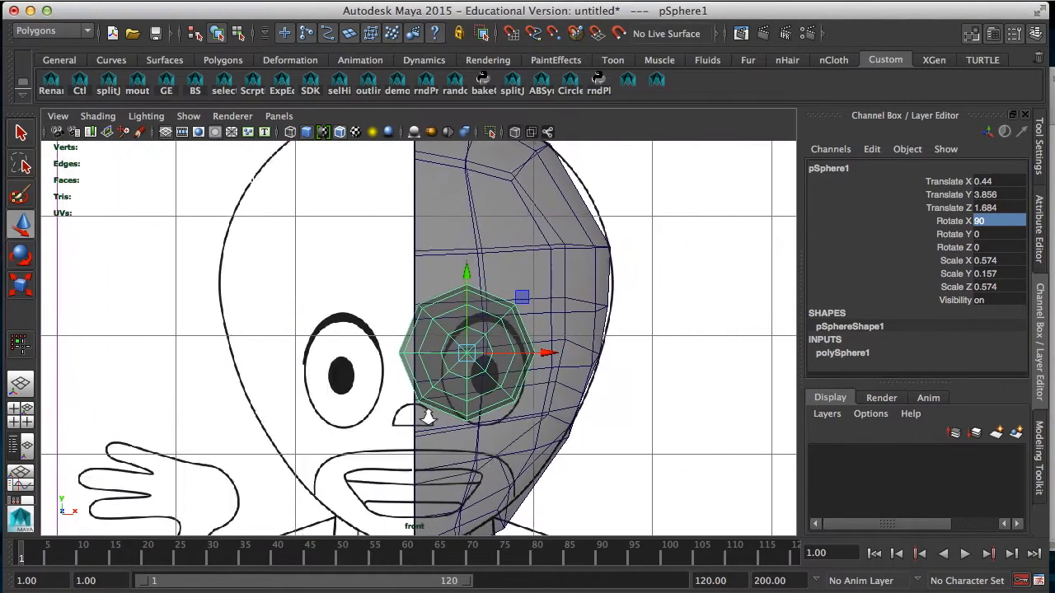
alt+right_drag(428, 415, 549, 450)
drag(488, 355, 506, 384)
key(r)
key(w)
key(r)
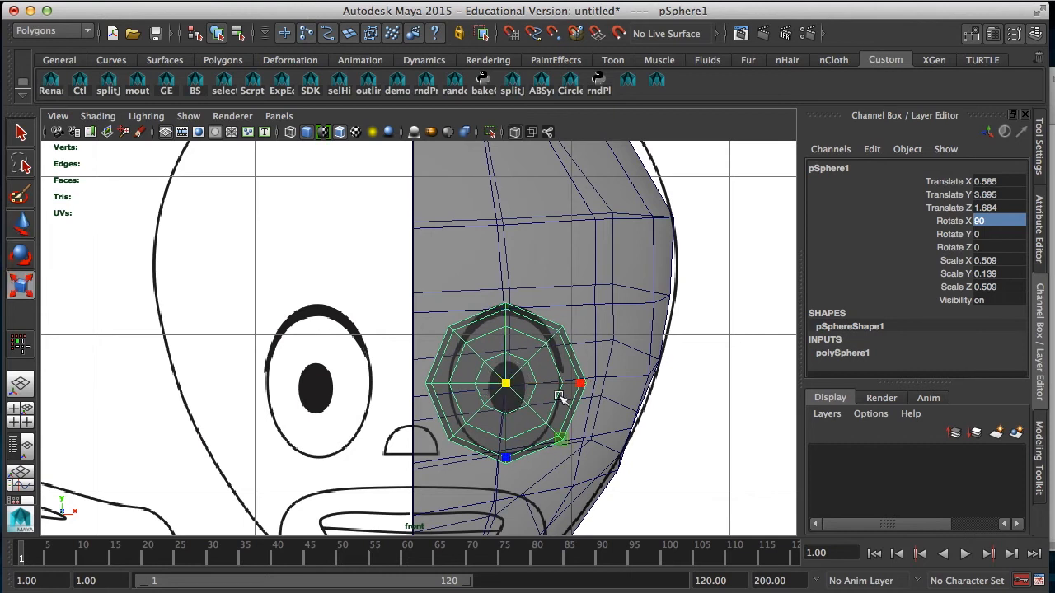
drag(582, 385, 567, 389)
Step: Turn on X-Ray shading in the side view and frame the eye area of the reference
key(space)
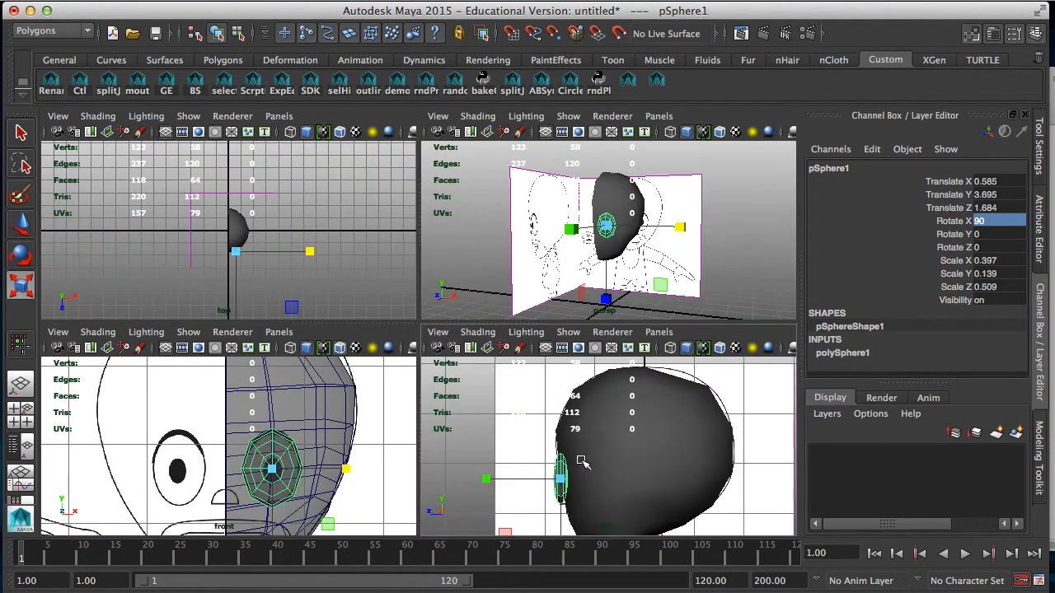
key(space)
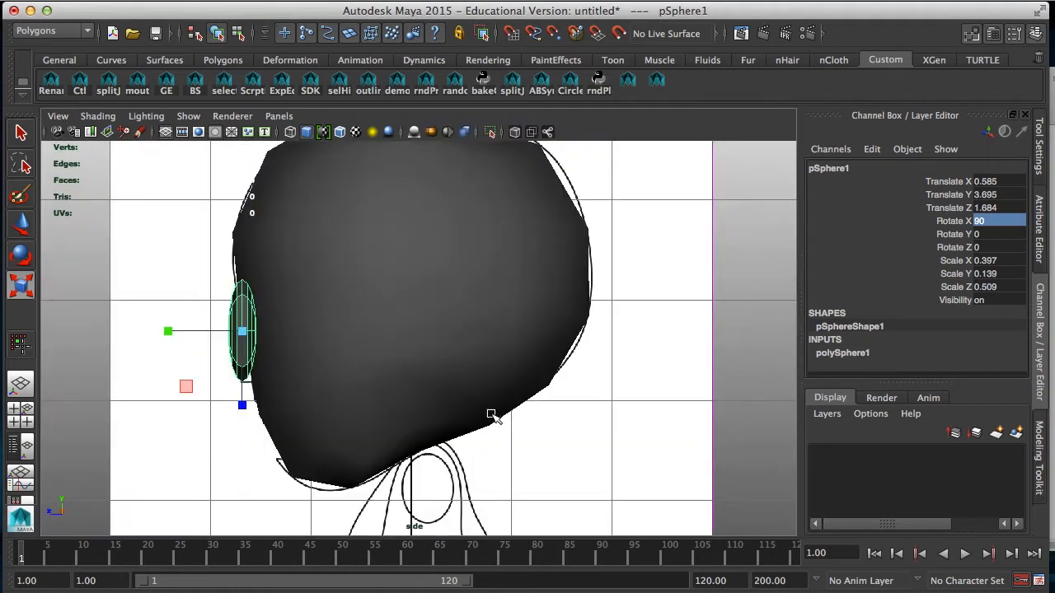
click(113, 120)
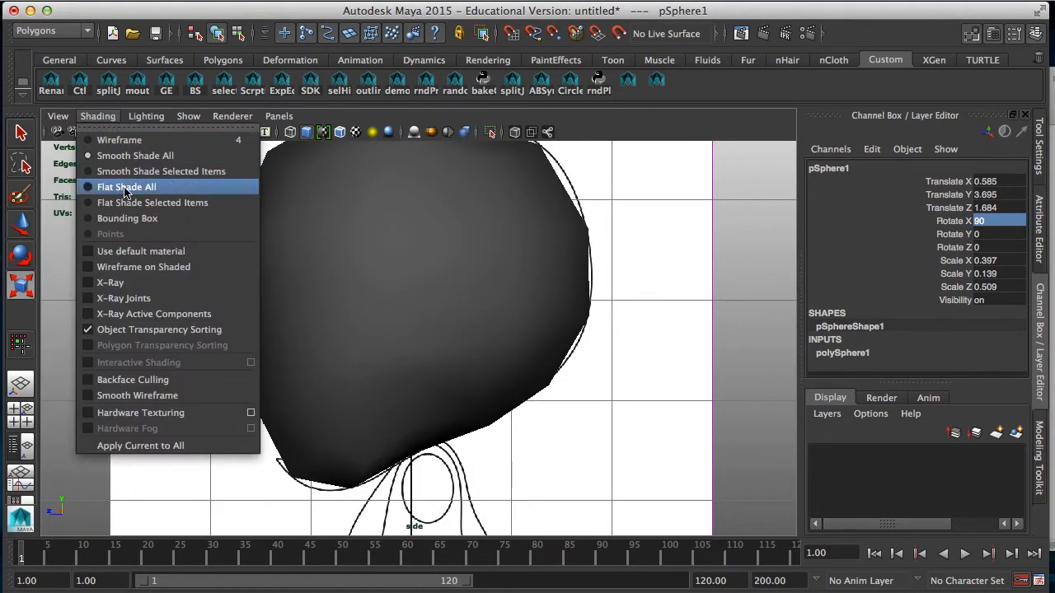
click(113, 283)
alt+middle_drag(253, 299, 270, 356)
Step: Align the eye sphere with the side reference at about Translate Y 3.646, Translate Z 1.397 and Rotate Y 51.43
key(w)
drag(192, 388, 320, 390)
key(e)
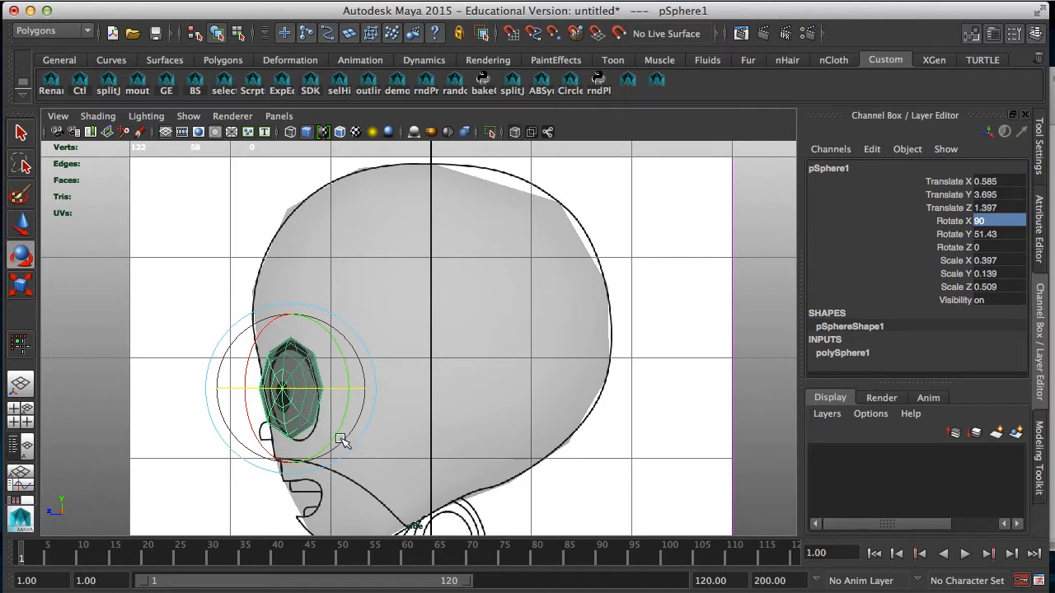
key(w)
drag(295, 310, 290, 317)
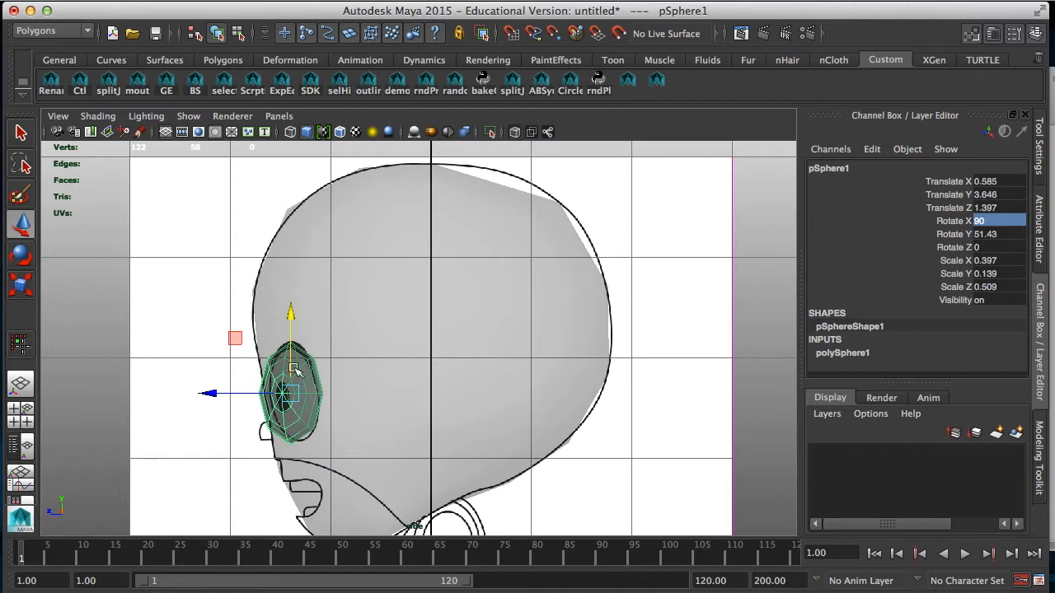
Step: Refine the eye sphere's side placement to about Translate Z 1.348, with Rotate X at 95.394 and Rotate Y at 41.482
key(e)
key(w)
drag(219, 396, 224, 397)
key(r)
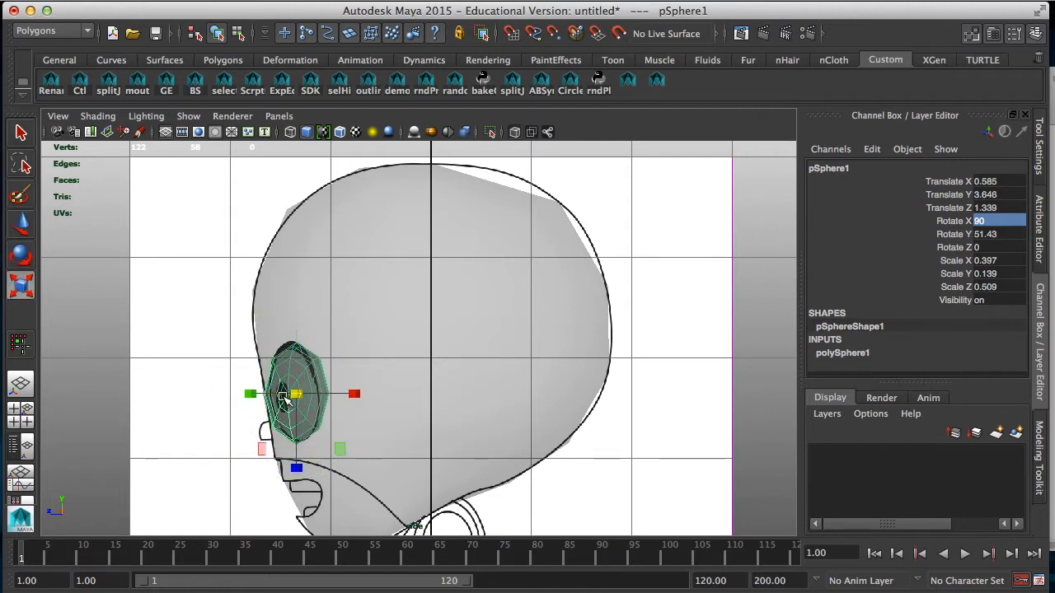
key(e)
drag(290, 399, 311, 392)
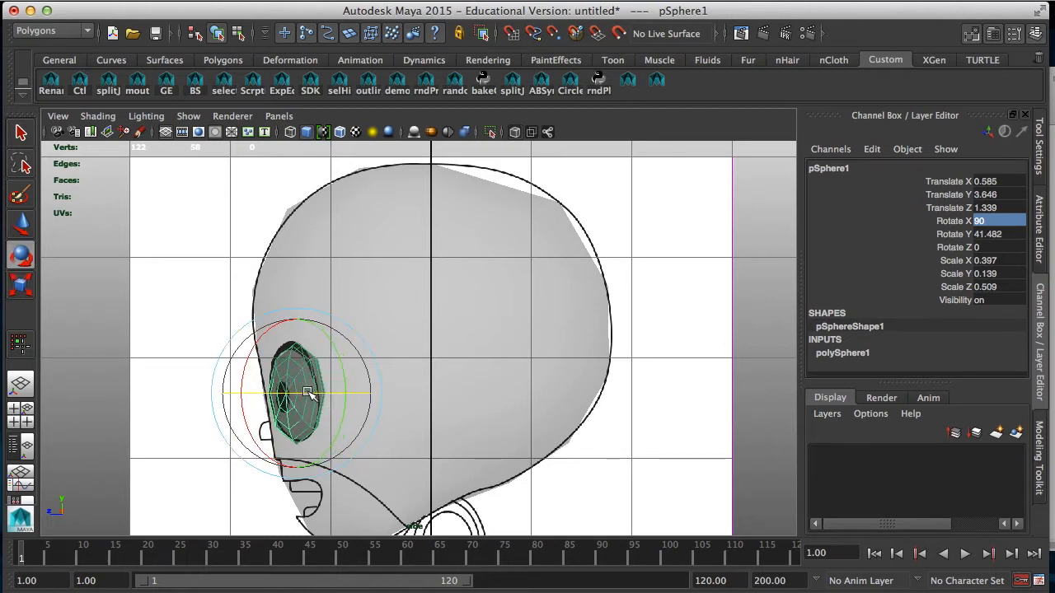
drag(241, 367, 231, 394)
key(w)
key(space)
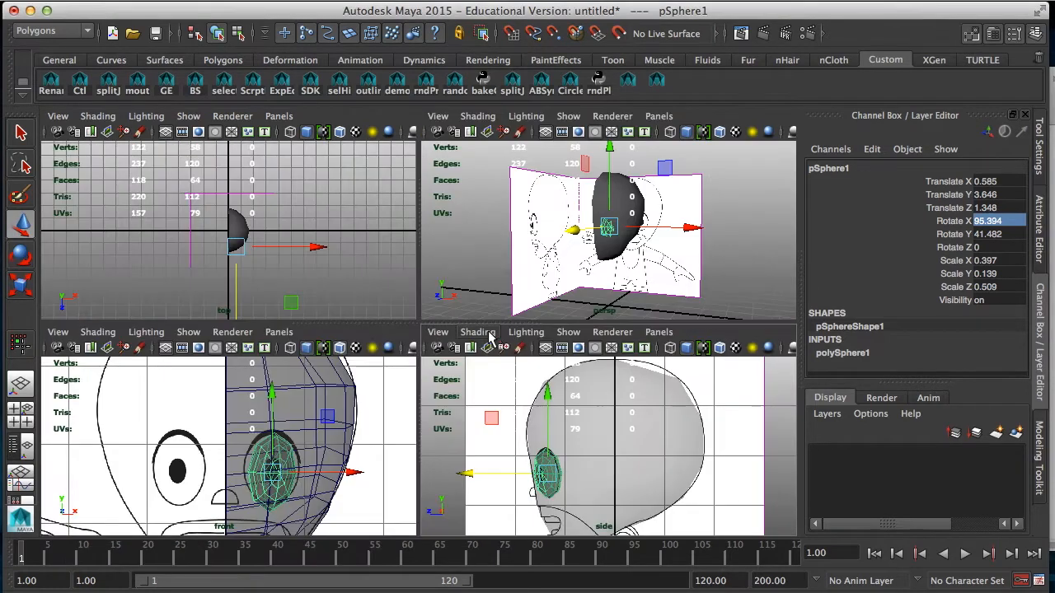
Step: Rotate the eye sphere to about X 96.069, Y 29.105, Z 1.635 and raise it to Translate Y 3.673 to match the front reference
alt+right_drag(272, 478, 305, 488)
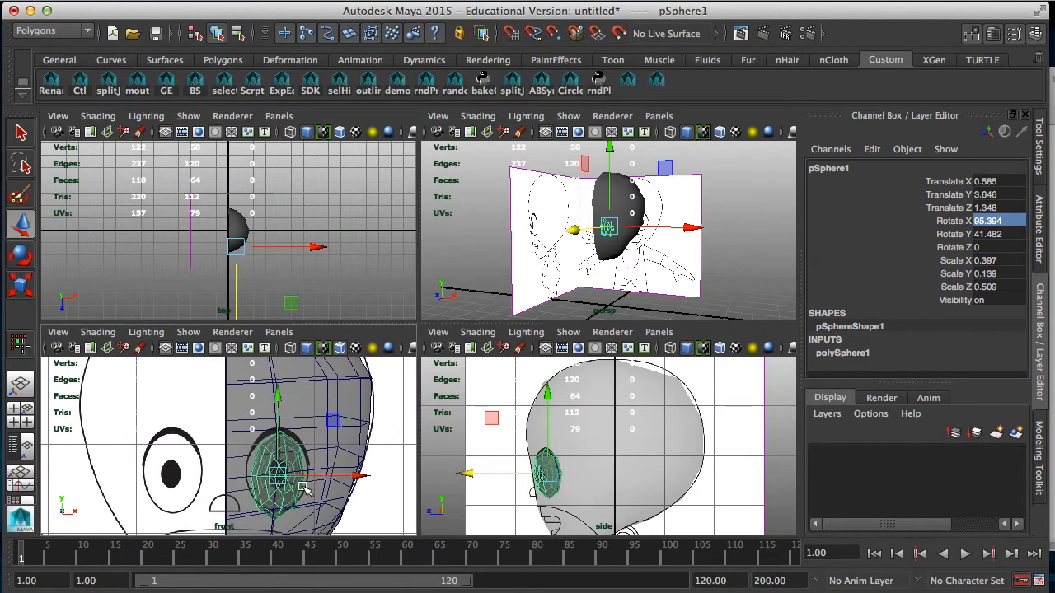
alt+click(305, 488)
key(e)
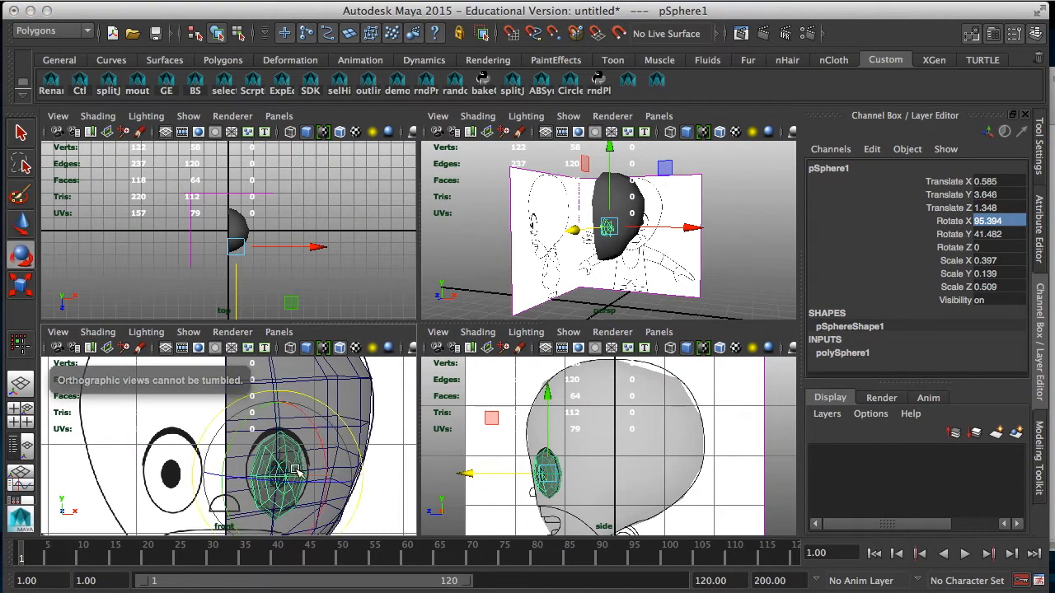
drag(293, 486, 283, 469)
drag(274, 427, 277, 400)
key(w)
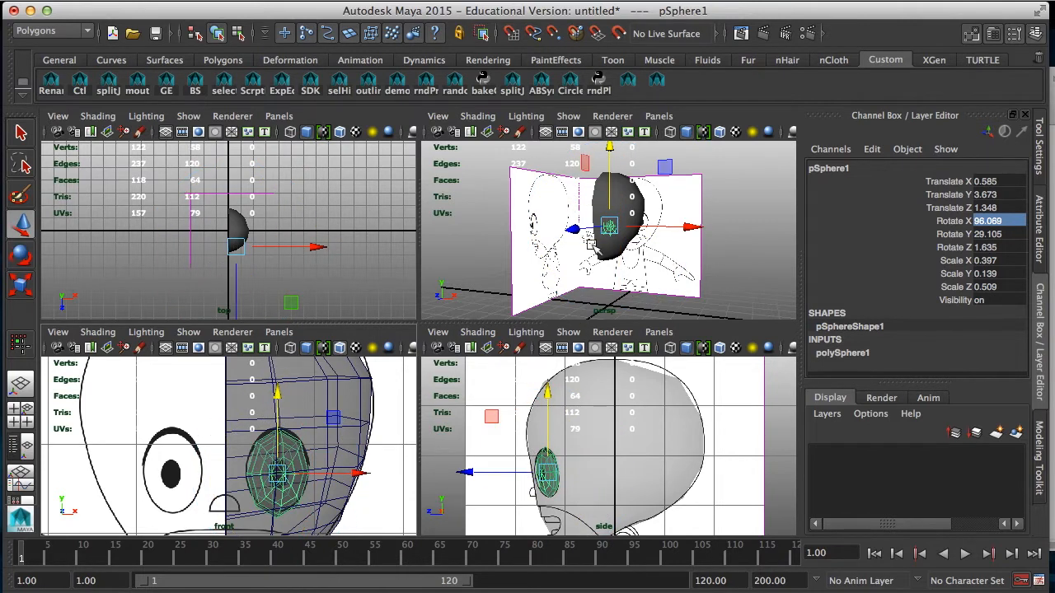
Step: Select the four head faces surrounding the eye sphere
alt+drag(614, 278, 524, 259)
scroll(471, 271, up, 10)
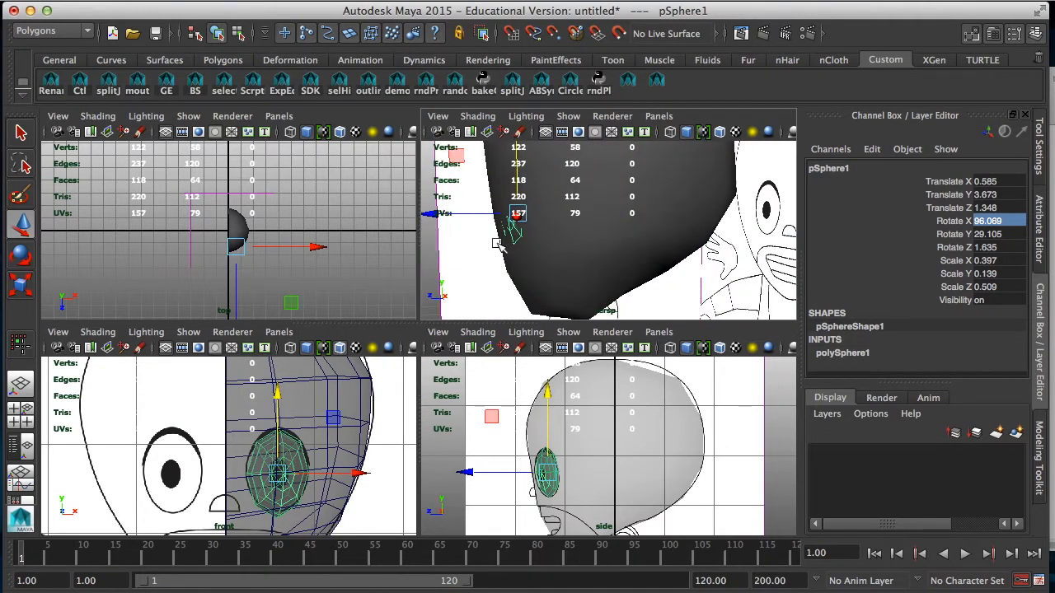
mouse_move(604, 254)
alt+mouse_down()
mouse_move(598, 264)
mouse_move(494, 266)
mouse_move(683, 264)
mouse_move(750, 253)
mouse_move(730, 264)
alt+mouse_up()
key(4)
key(5)
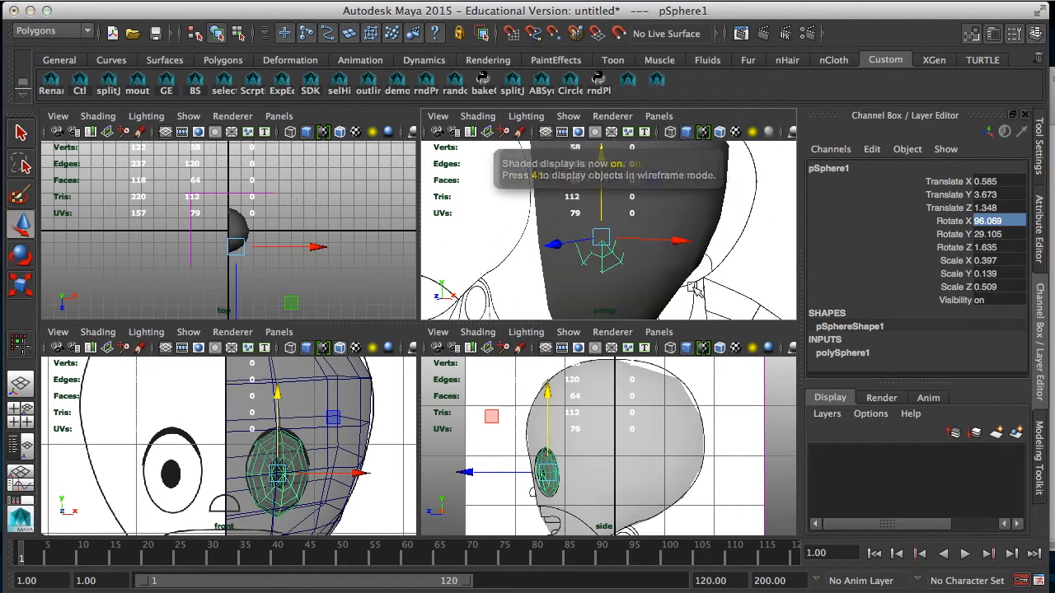
click(616, 278)
alt+drag(624, 265, 611, 287)
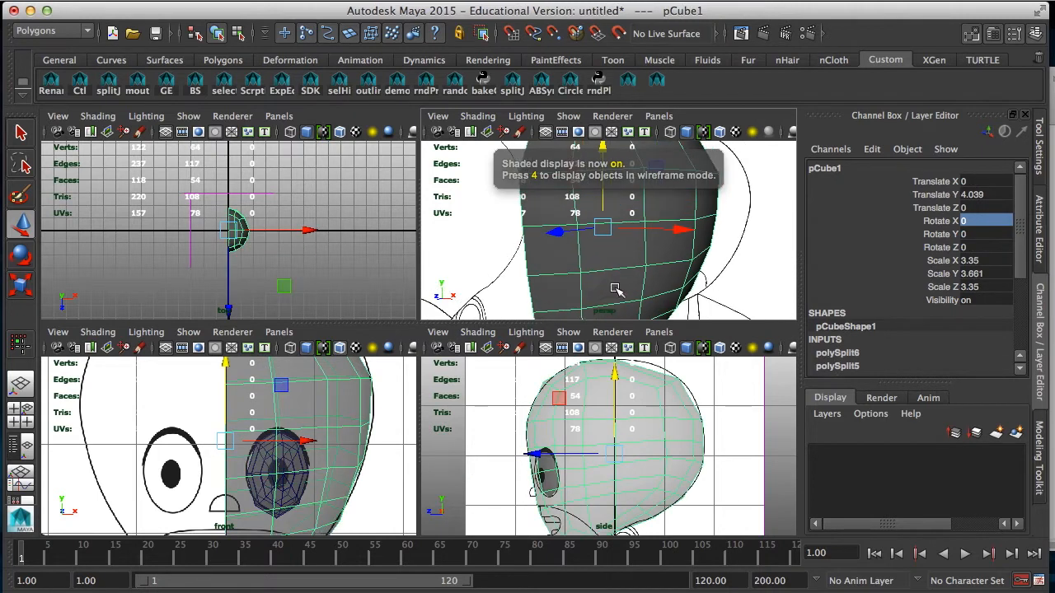
right_drag(632, 256, 631, 277)
click(618, 250)
shift+click(564, 292)
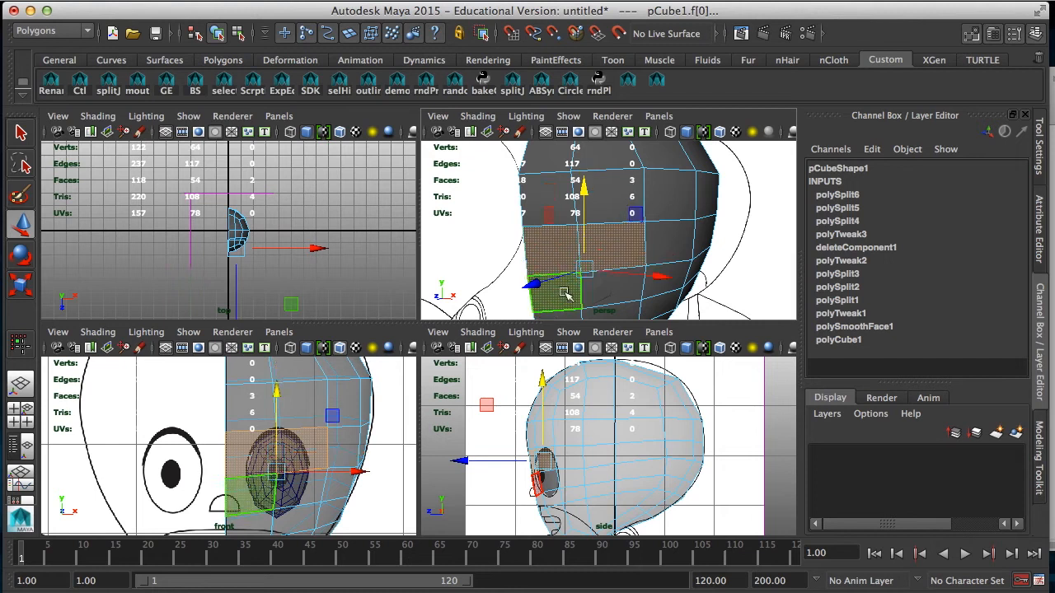
shift+click(624, 292)
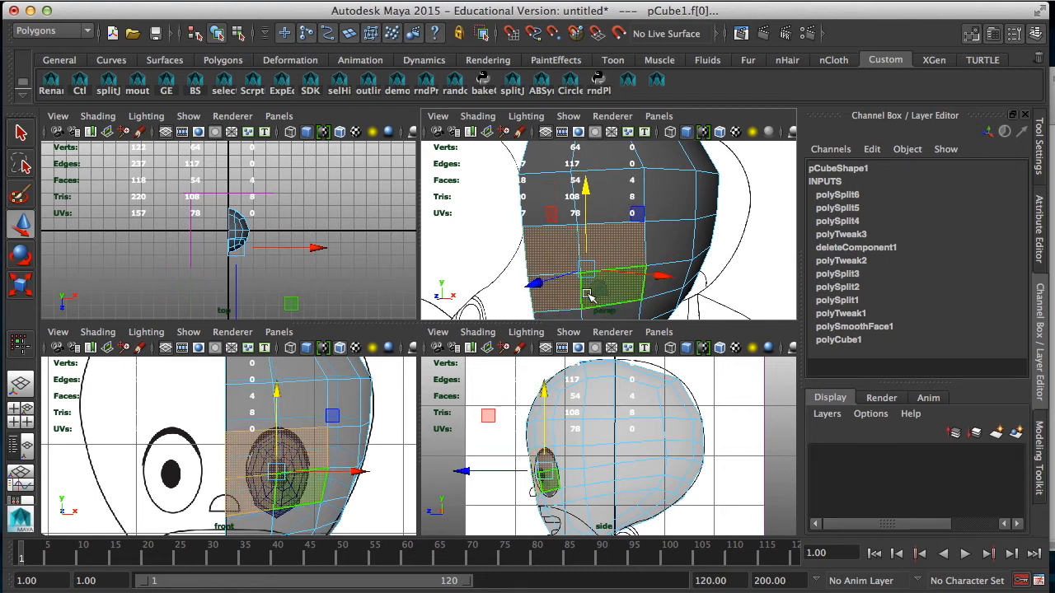
Step: Lower the head vertex beneath the eye and raise the one above it so the surrounding faces enclose the eye in the front reference
alt+drag(595, 301, 599, 256)
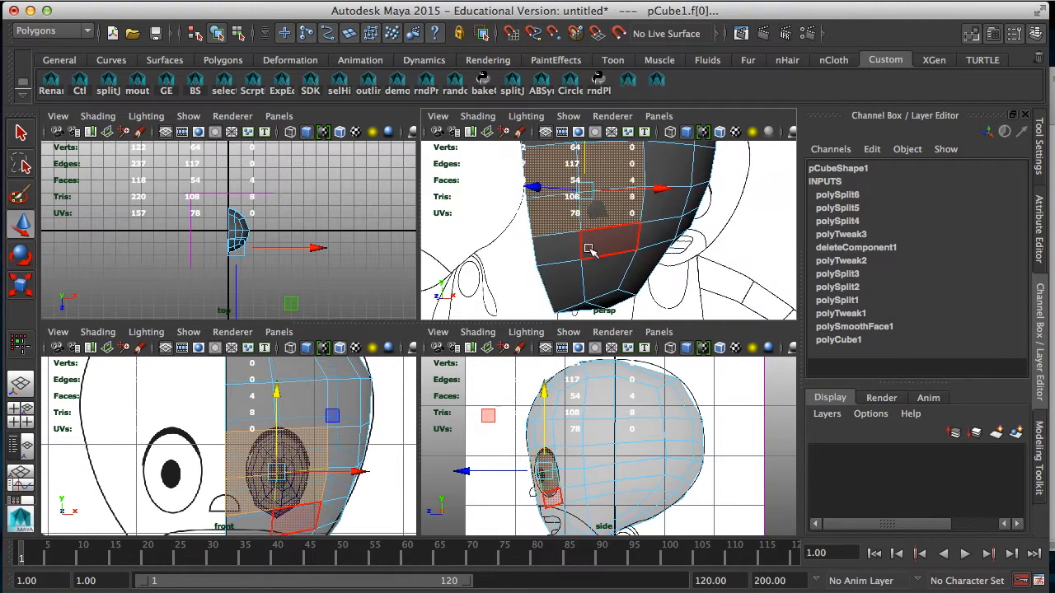
right_drag(590, 250, 537, 239)
click(581, 233)
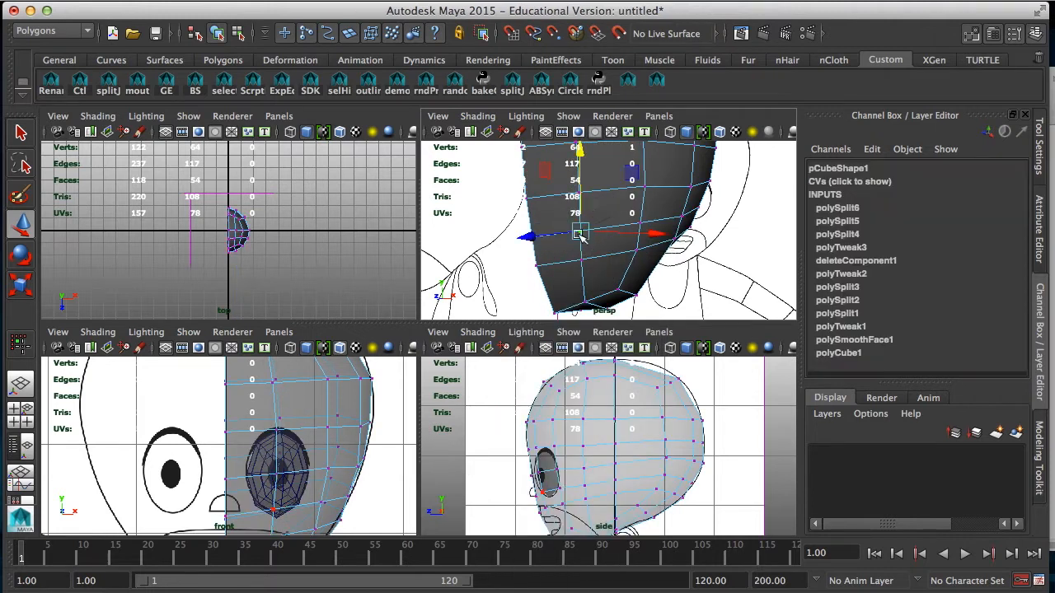
alt+middle_drag(293, 493, 301, 424)
drag(290, 399, 291, 415)
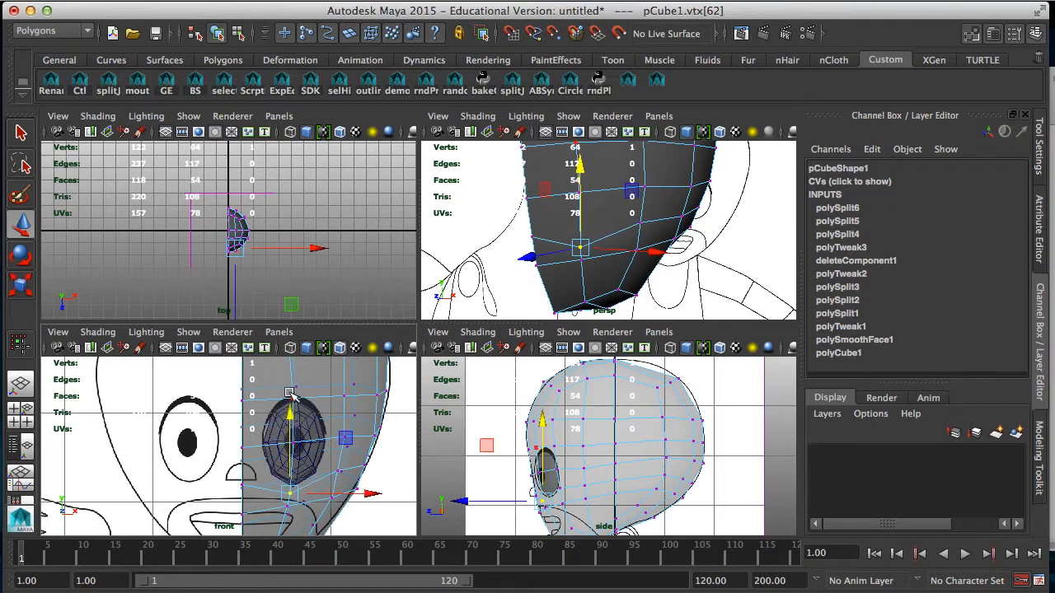
click(295, 368)
drag(294, 369, 294, 364)
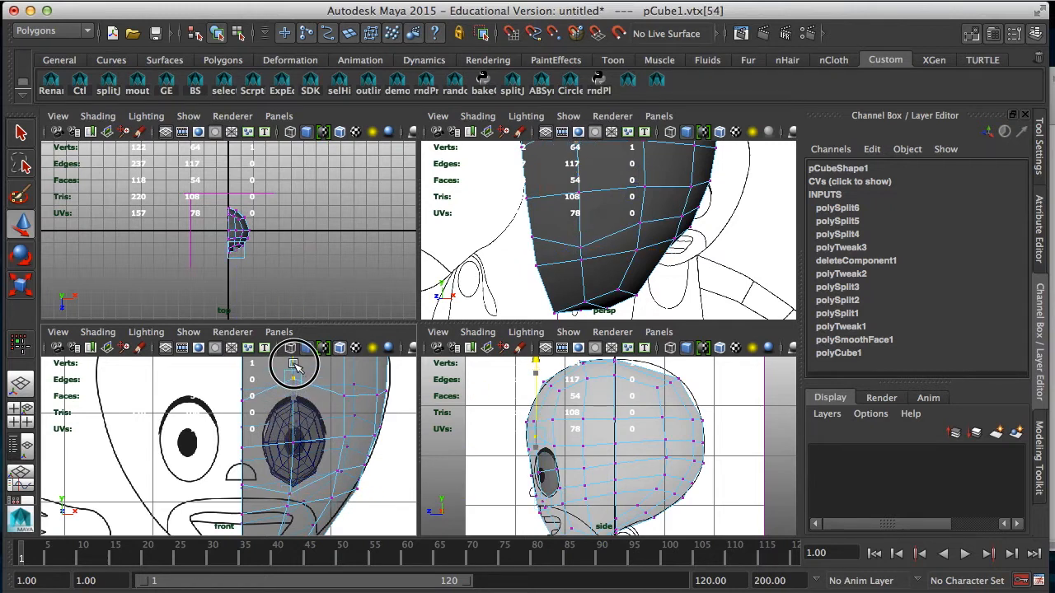
Step: Extrude the four head faces around the eye together, with an offset of about 5.3, to form an inner ring
right_drag(614, 198, 609, 223)
click(577, 178)
shift+click(561, 181)
shift+click(563, 216)
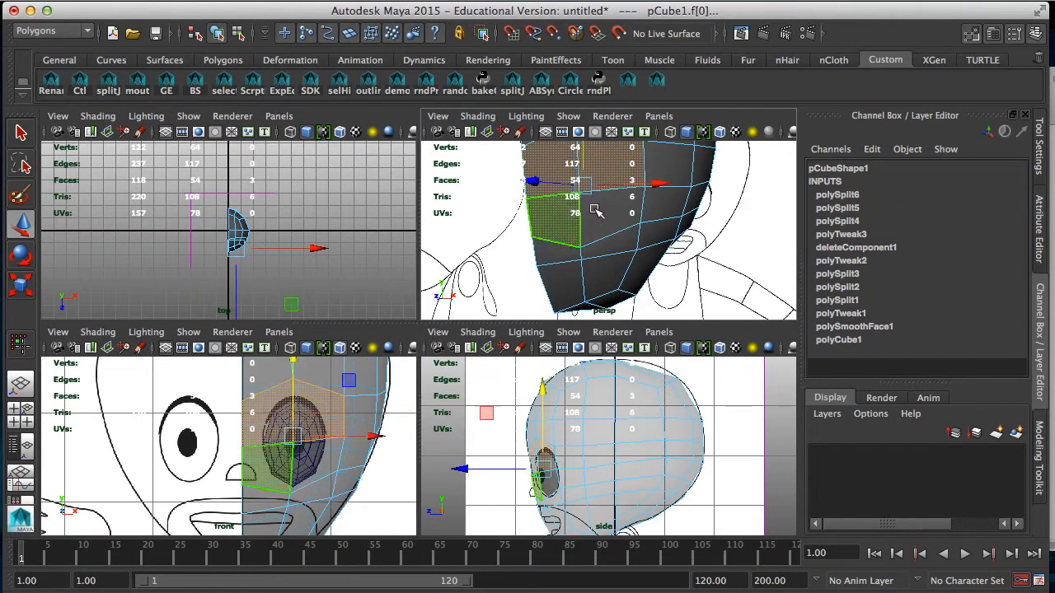
shift+click(602, 210)
click(1041, 446)
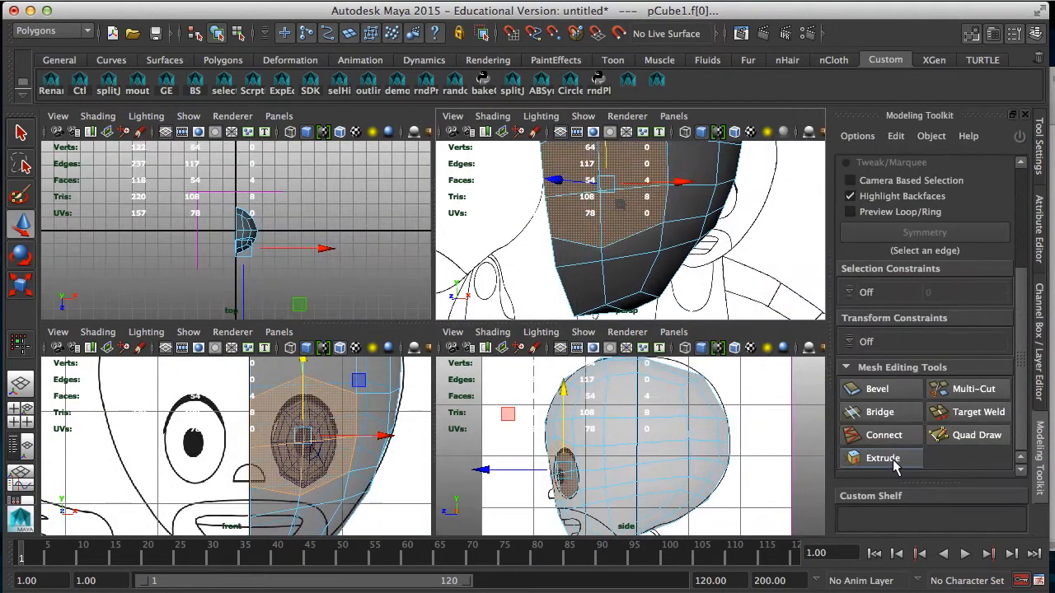
click(890, 459)
drag(1019, 384, 1013, 448)
click(924, 464)
click(872, 423)
drag(317, 467, 639, 456)
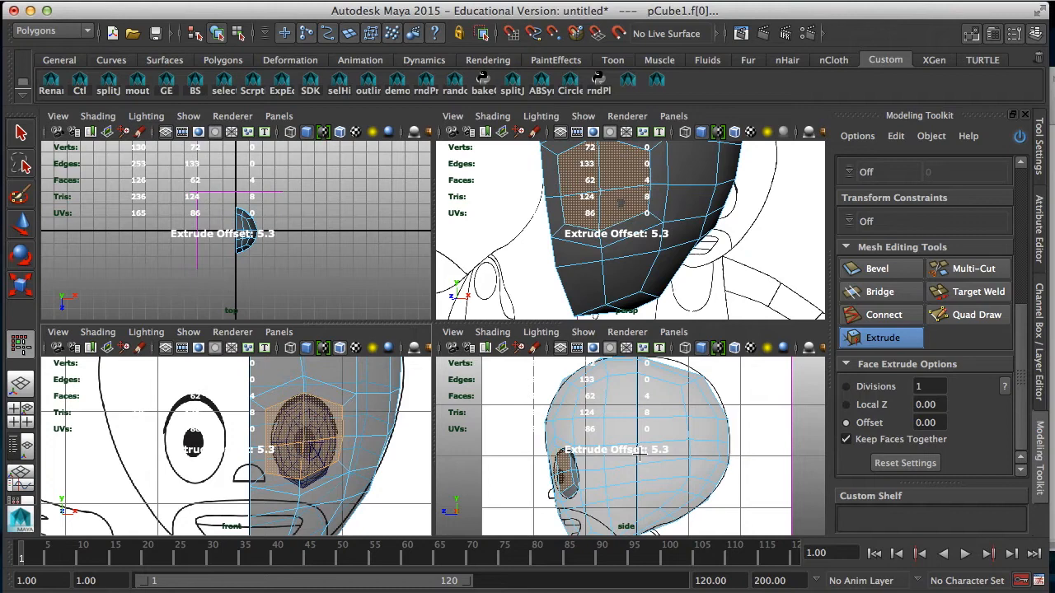
Step: Move the eye sphere slightly forward along Z in the enlarged perspective view so it protrudes from the face
key(w)
alt+drag(641, 224, 582, 265)
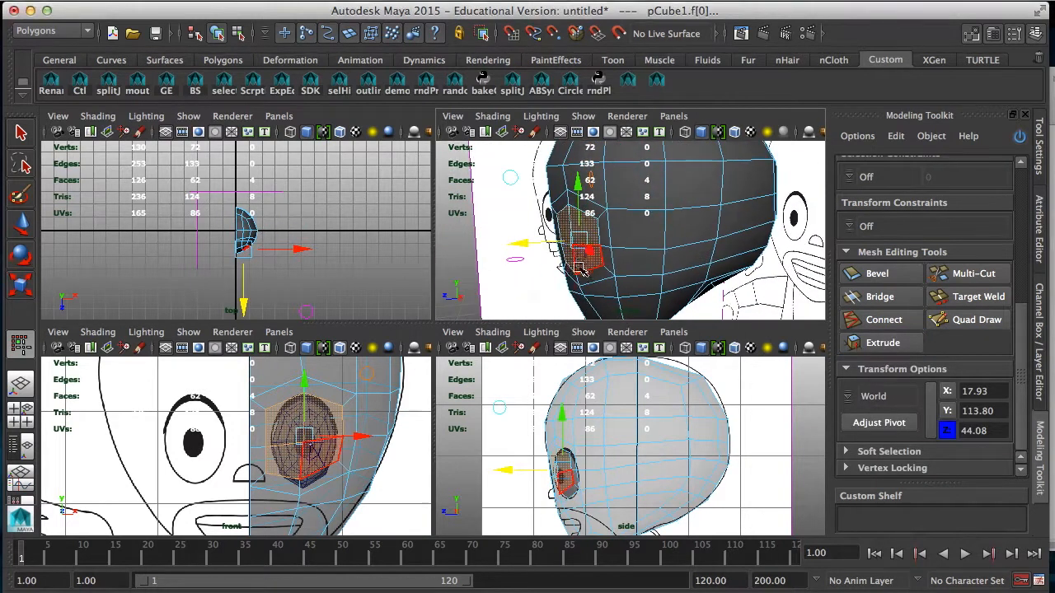
key(space)
alt+drag(466, 348, 478, 305)
drag(348, 326, 350, 328)
right_drag(407, 356, 480, 247)
click(412, 365)
drag(328, 343, 313, 338)
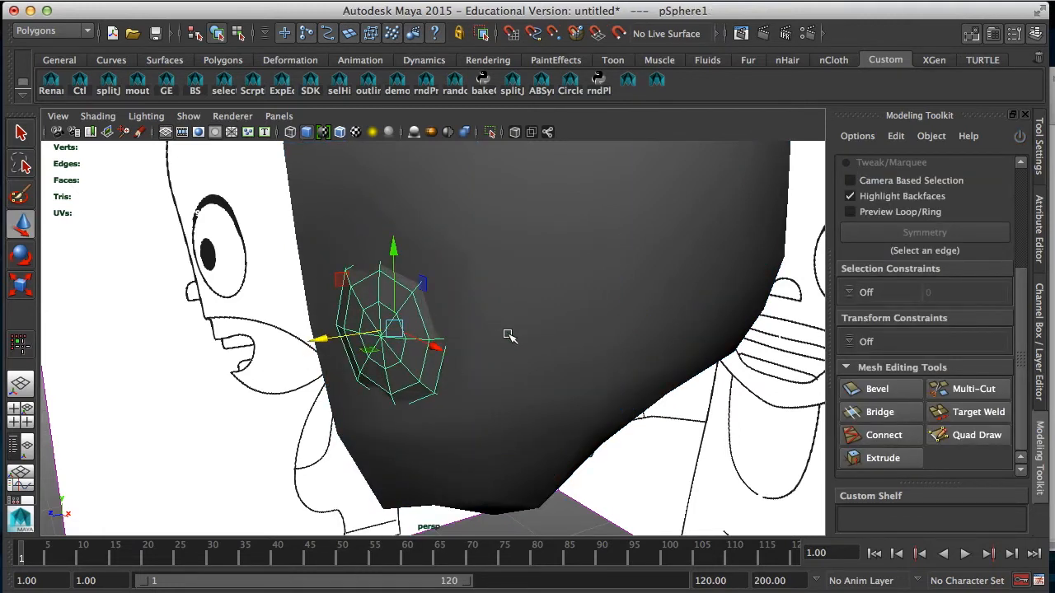
Step: Select the edges bounding the outer side of the eye ring on the head and shift them slightly along X
click(485, 347)
mouse_move(483, 349)
alt+mouse_down()
mouse_move(499, 370)
mouse_move(612, 381)
mouse_move(588, 410)
mouse_move(497, 361)
alt+mouse_up()
right_drag(487, 264, 483, 232)
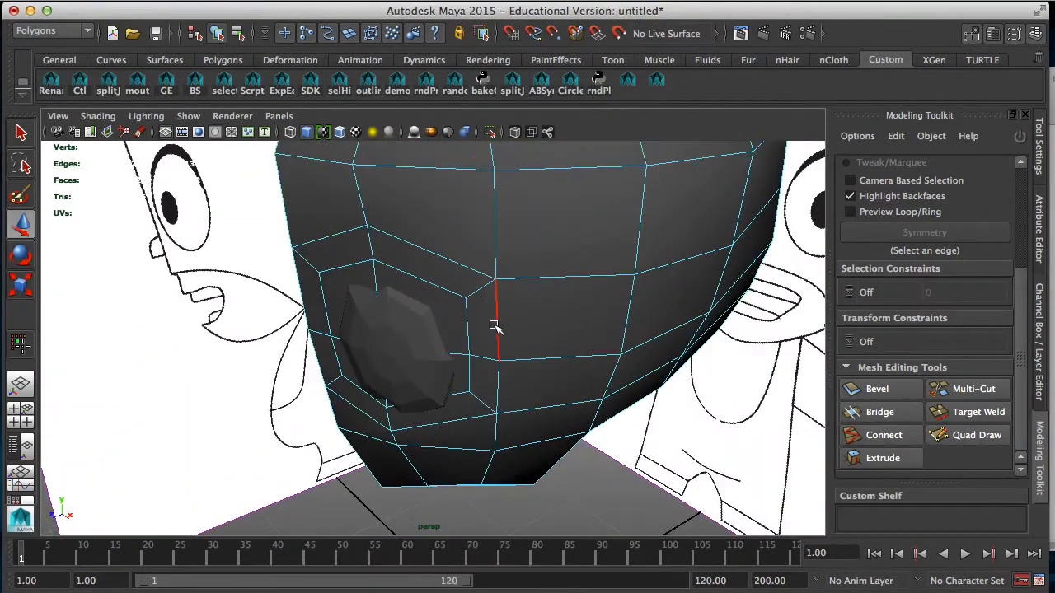
click(496, 327)
shift+click(500, 377)
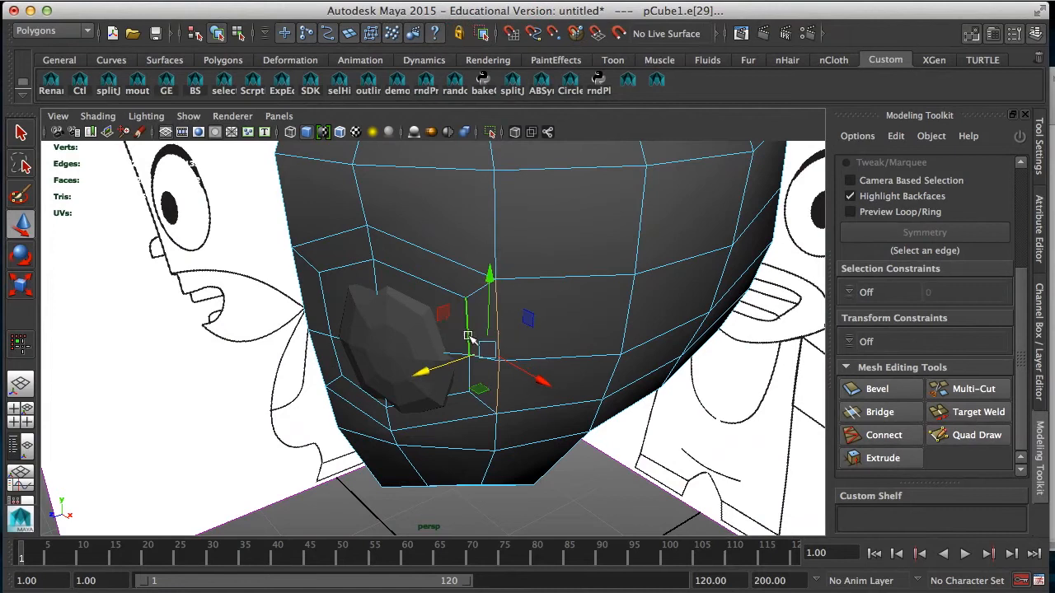
shift+click(469, 379)
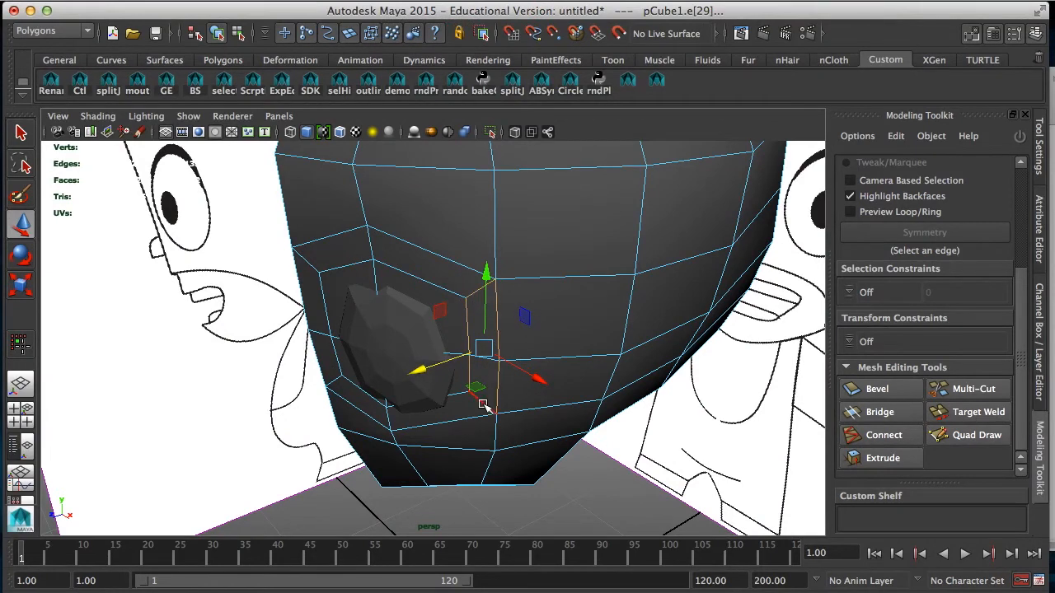
alt+drag(501, 401, 469, 422)
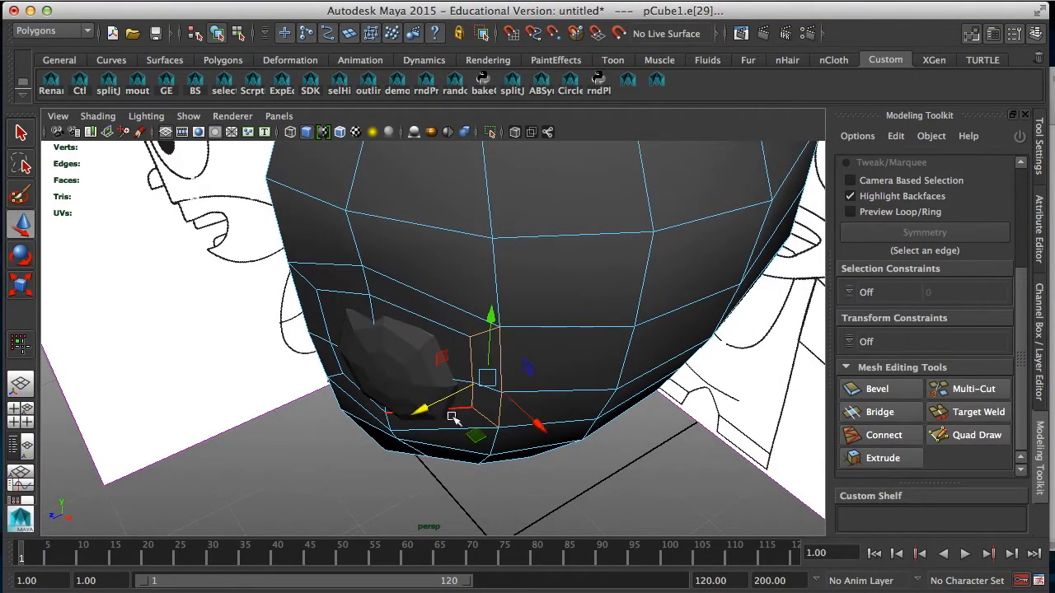
drag(537, 421, 537, 417)
alt+drag(464, 401, 528, 370)
Step: Move the eye ring's top vertex and its three vertices nearest the head's centre line onto the sphere's rim points
right_drag(426, 234, 415, 245)
click(426, 250)
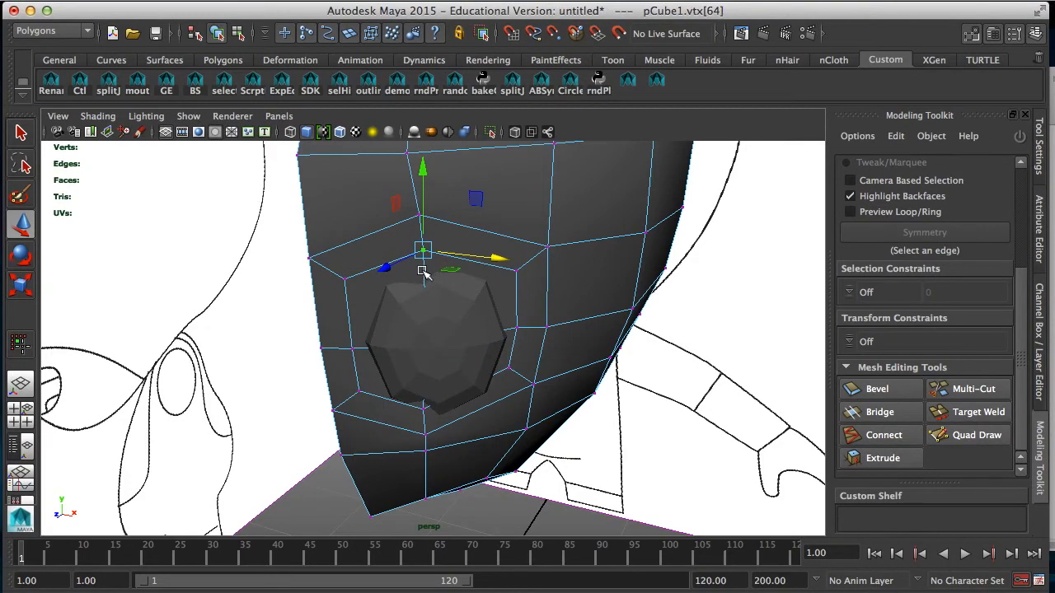
drag(423, 254, 436, 251)
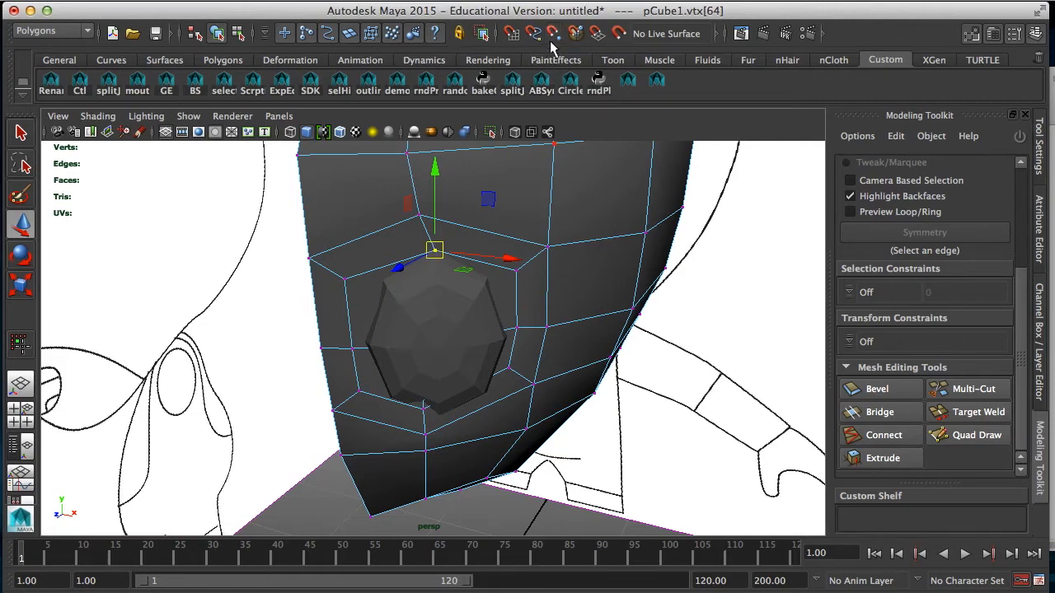
click(347, 277)
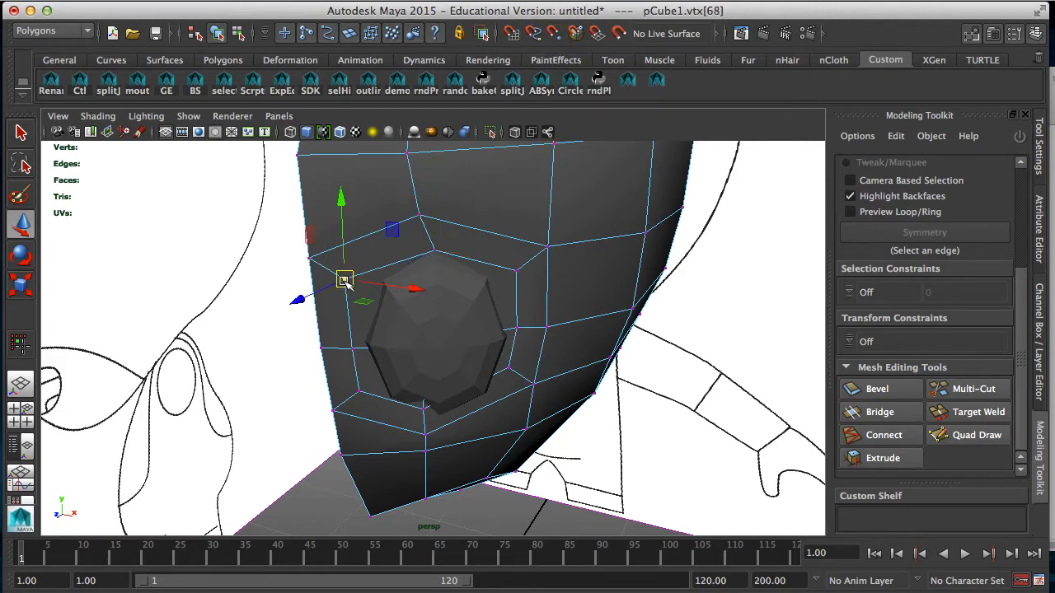
drag(347, 282, 382, 282)
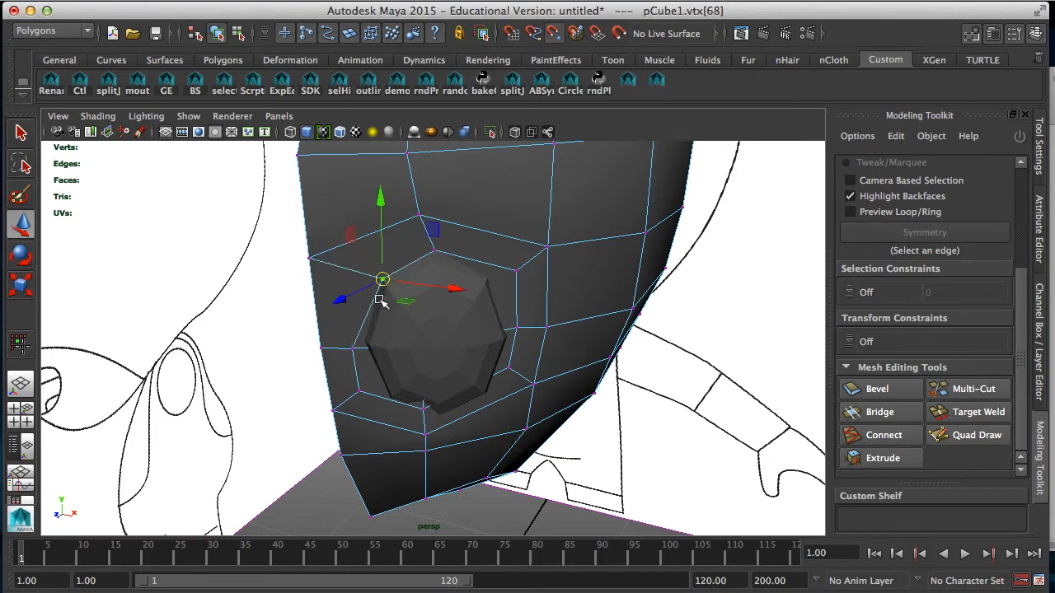
click(354, 347)
drag(352, 350, 363, 341)
click(360, 389)
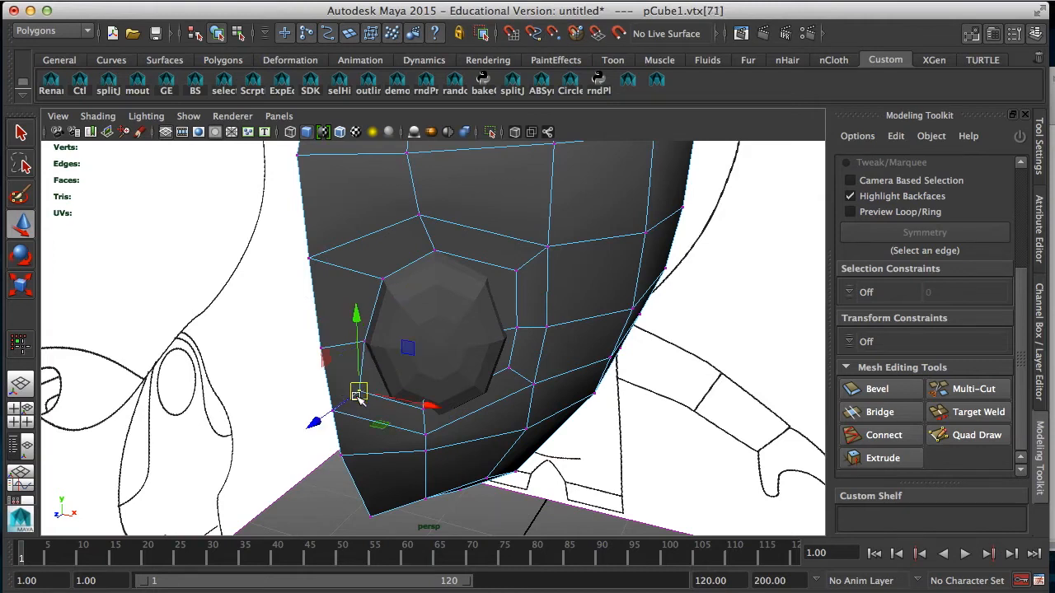
drag(360, 389, 387, 398)
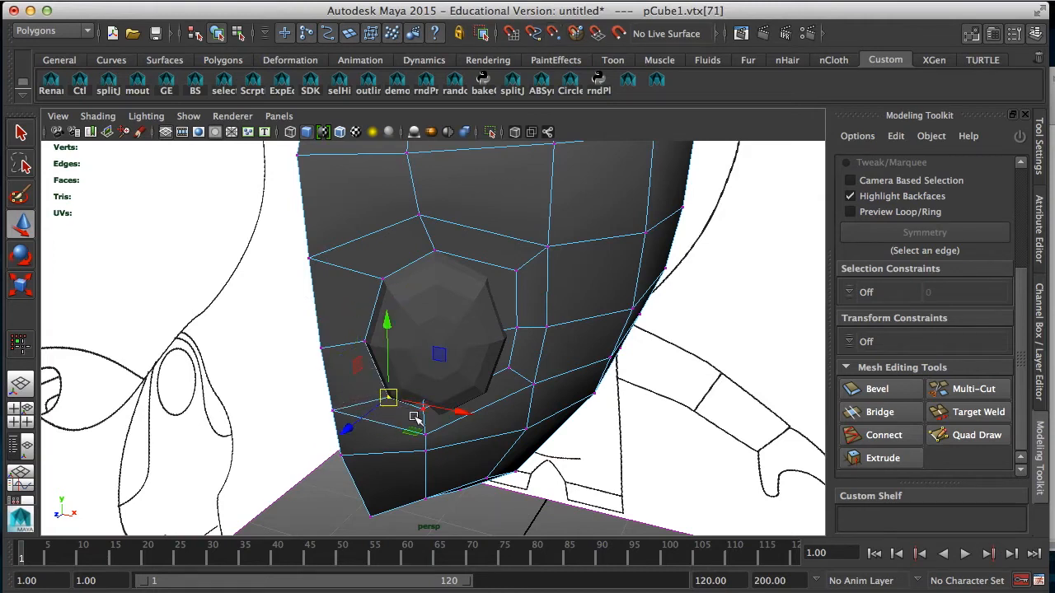
Step: Snap the eye ring's bottom vertex and its three outer-side vertices to the matching points on the sphere's rim
click(424, 412)
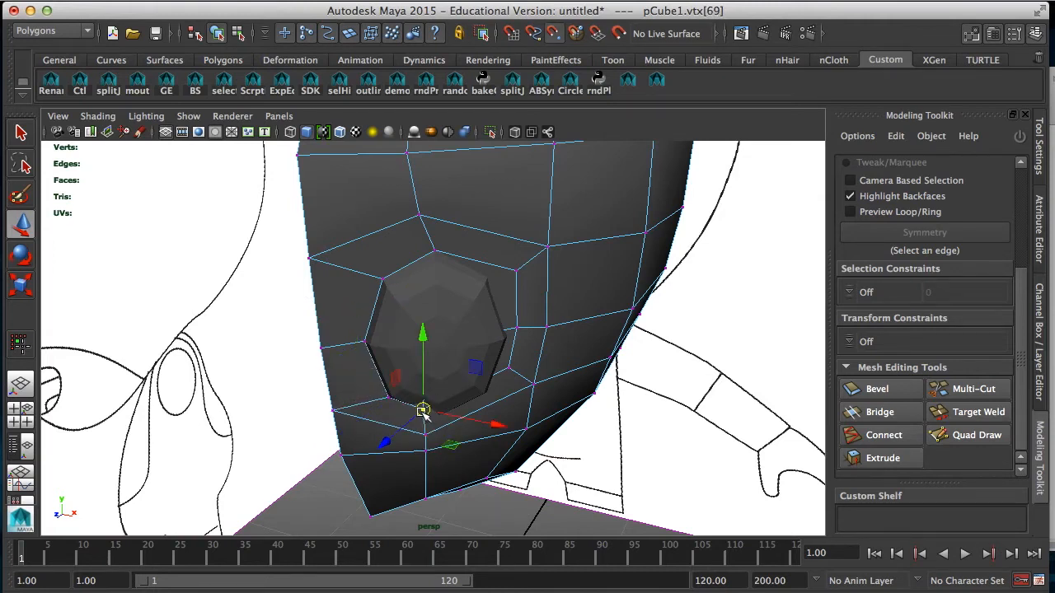
drag(428, 420, 437, 418)
click(508, 367)
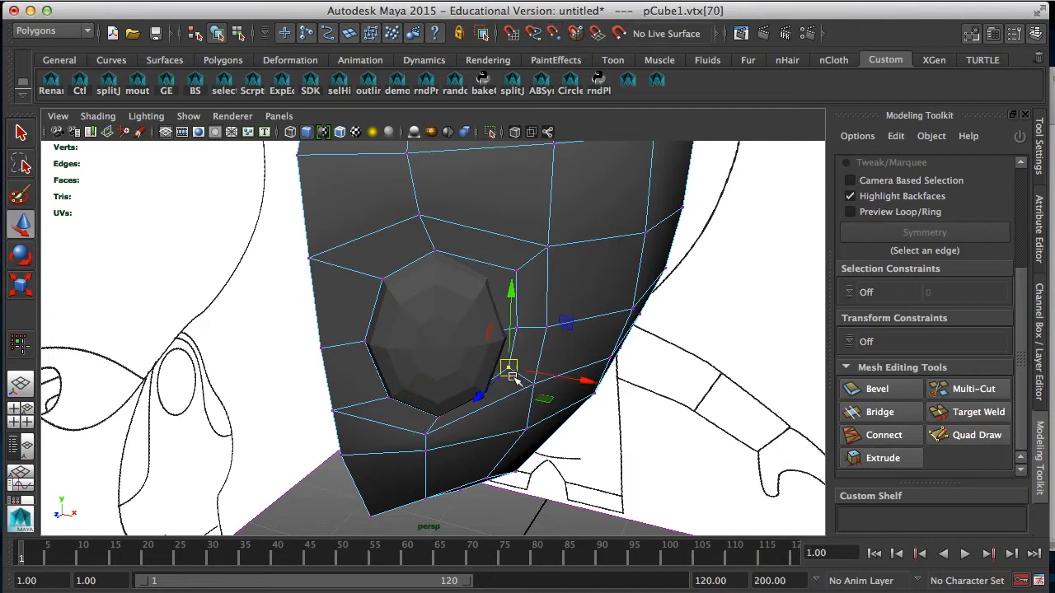
drag(508, 368, 488, 391)
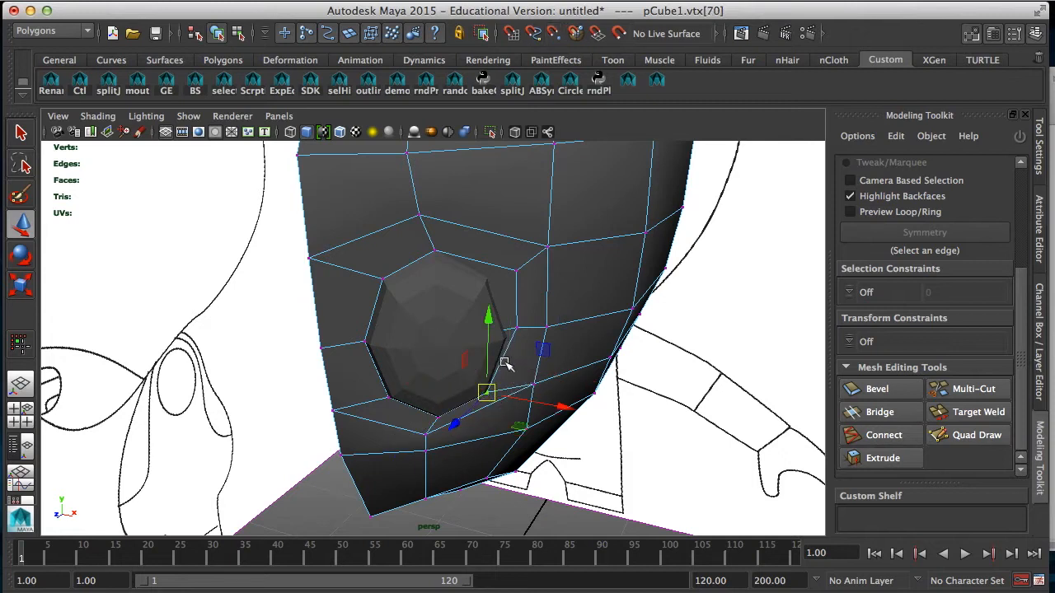
click(513, 329)
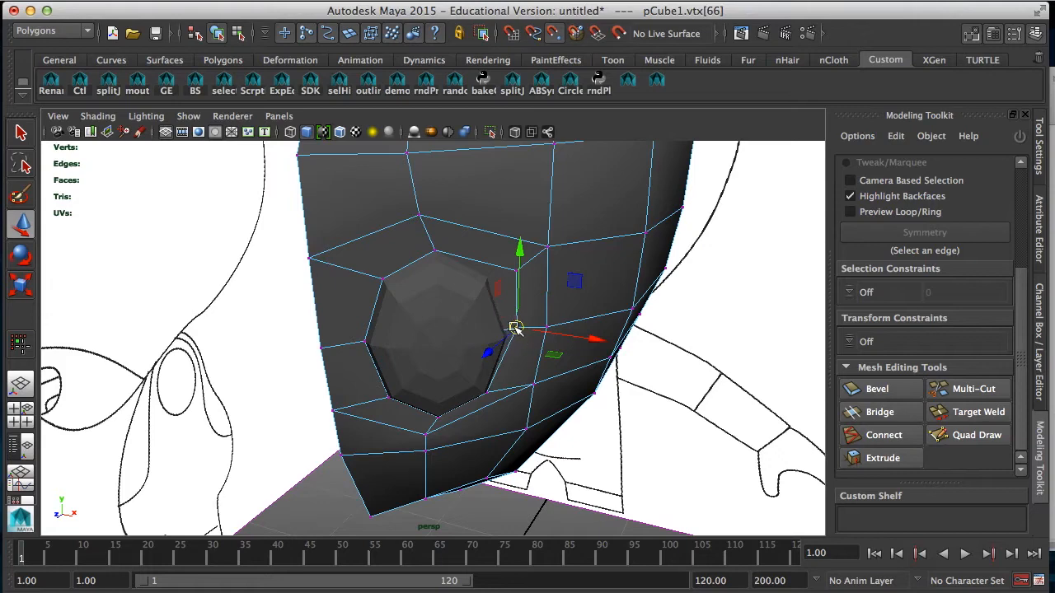
click(517, 272)
drag(517, 272, 496, 282)
alt+drag(473, 330, 435, 293)
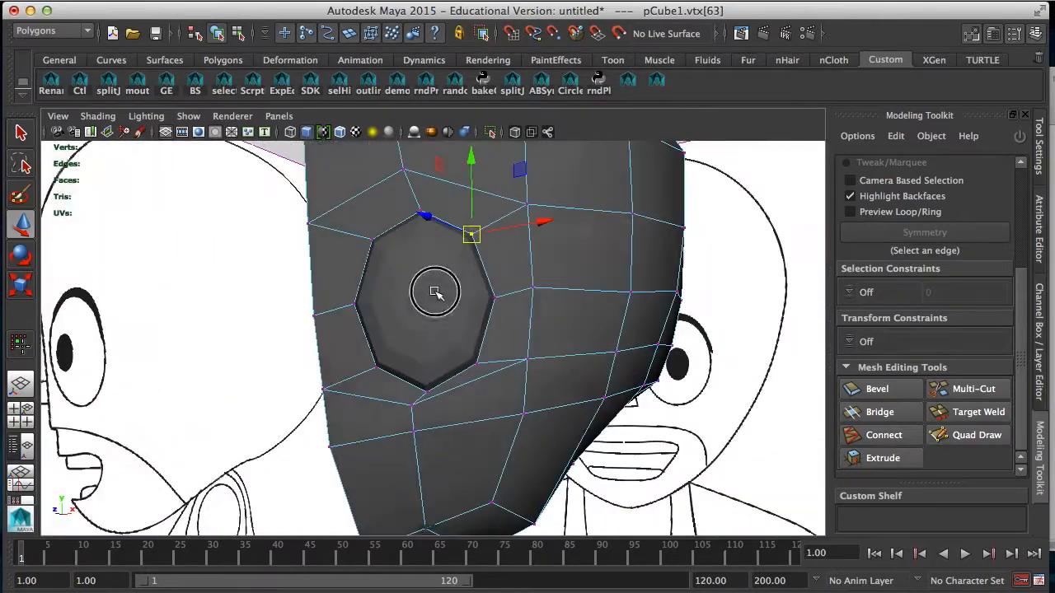
Step: Lower the two head vertices directly below the eye ring to open up the spacing beneath it
drag(408, 403, 491, 432)
drag(424, 351, 423, 379)
click(424, 446)
alt+drag(534, 379, 442, 322)
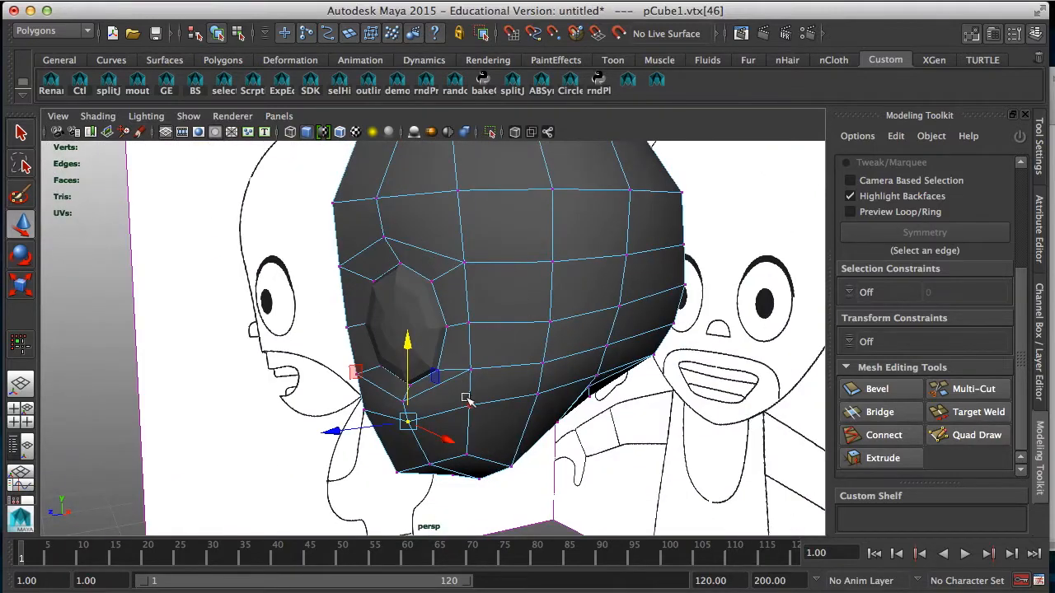
alt+drag(415, 386, 473, 310)
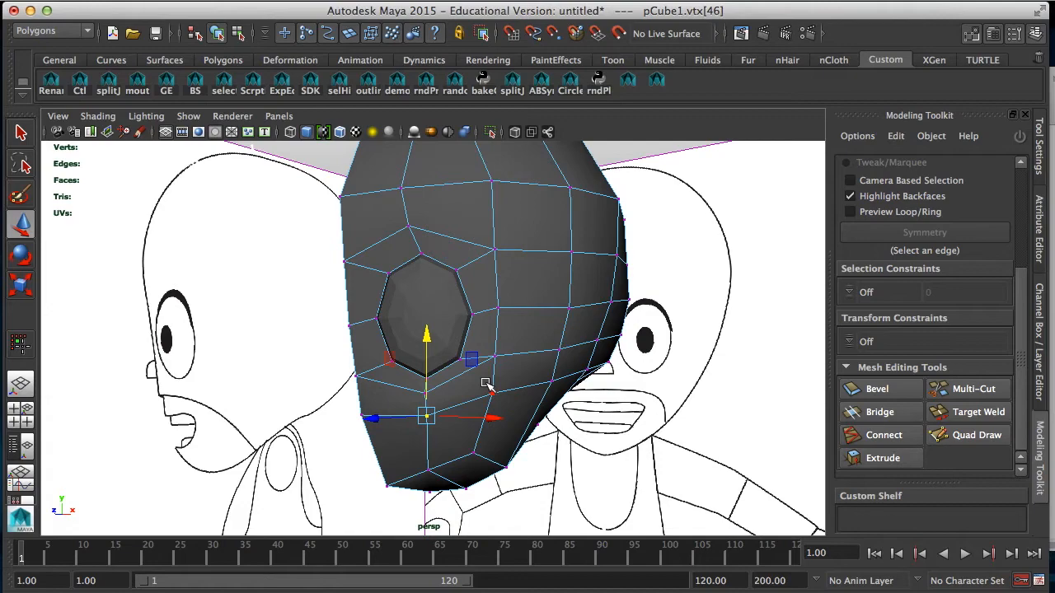
alt+drag(489, 359, 356, 298)
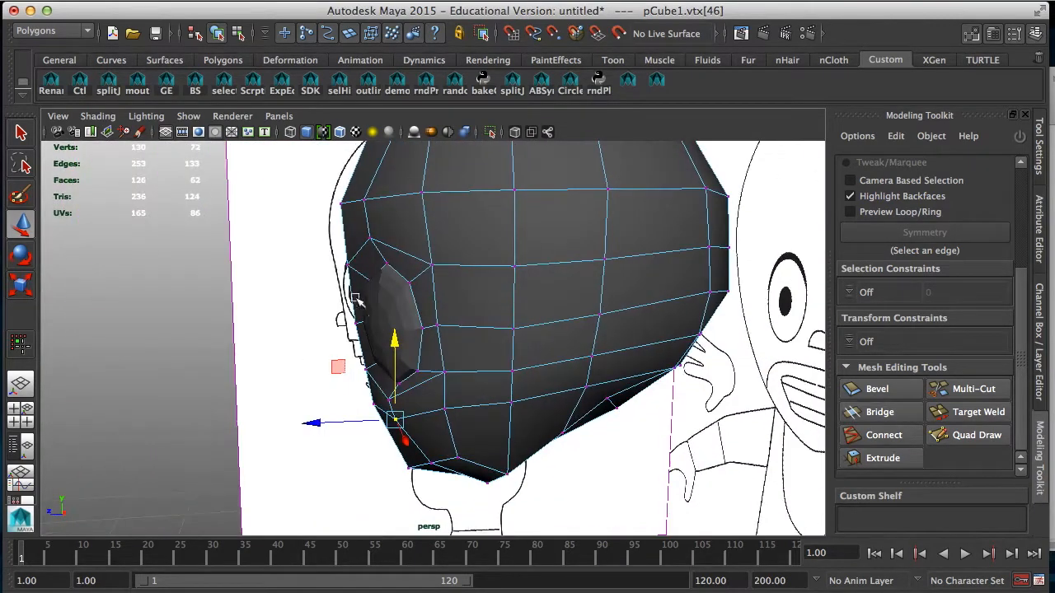
Step: Turn on the smooth preview for the head and display wireframe on the shaded objects in the perspective view
alt+drag(373, 249, 530, 309)
right_drag(530, 309, 546, 245)
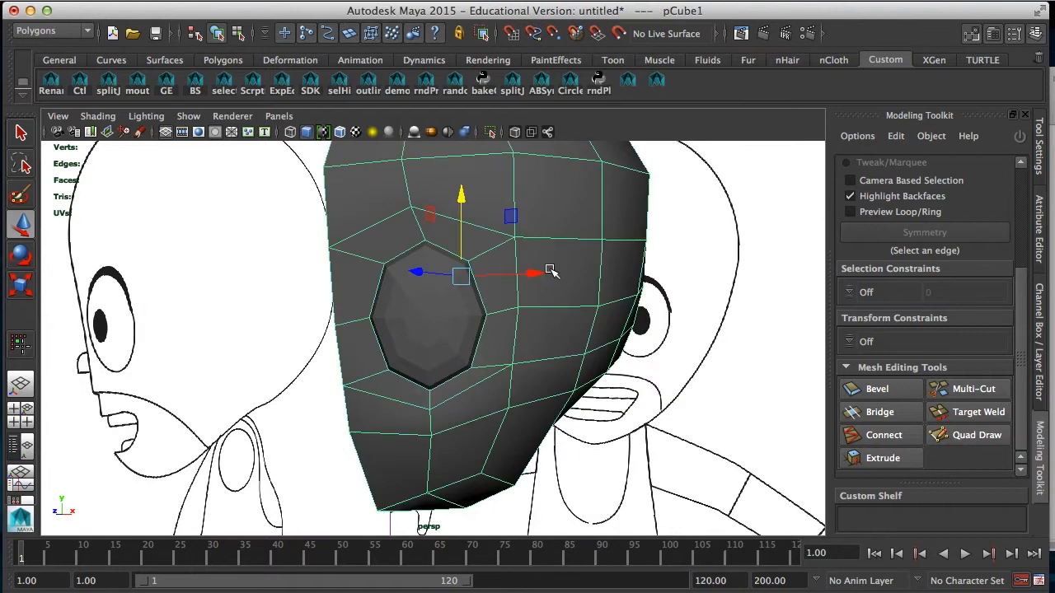
key(3)
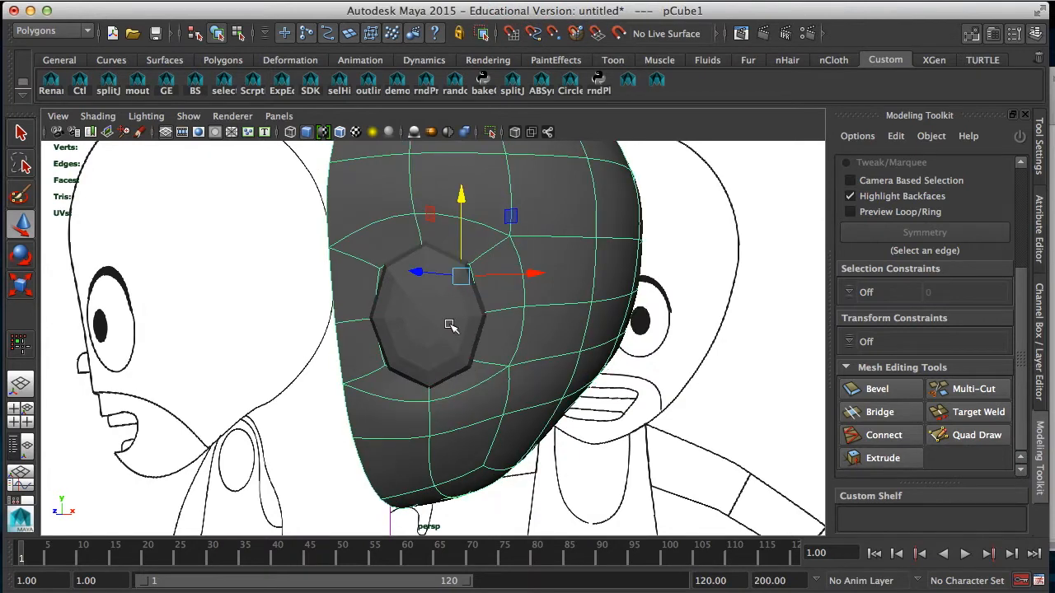
click(419, 330)
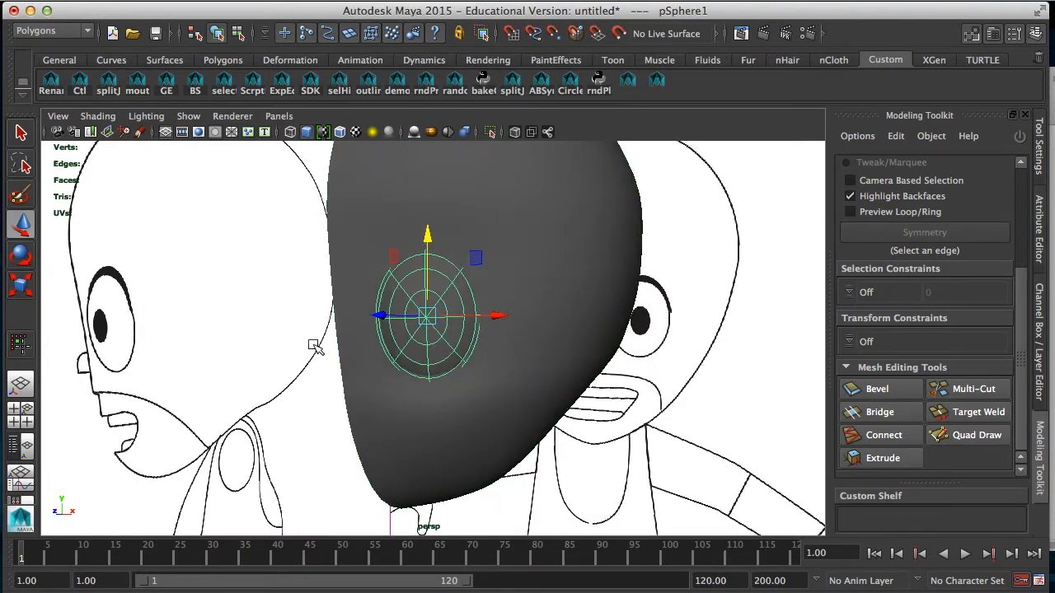
click(92, 118)
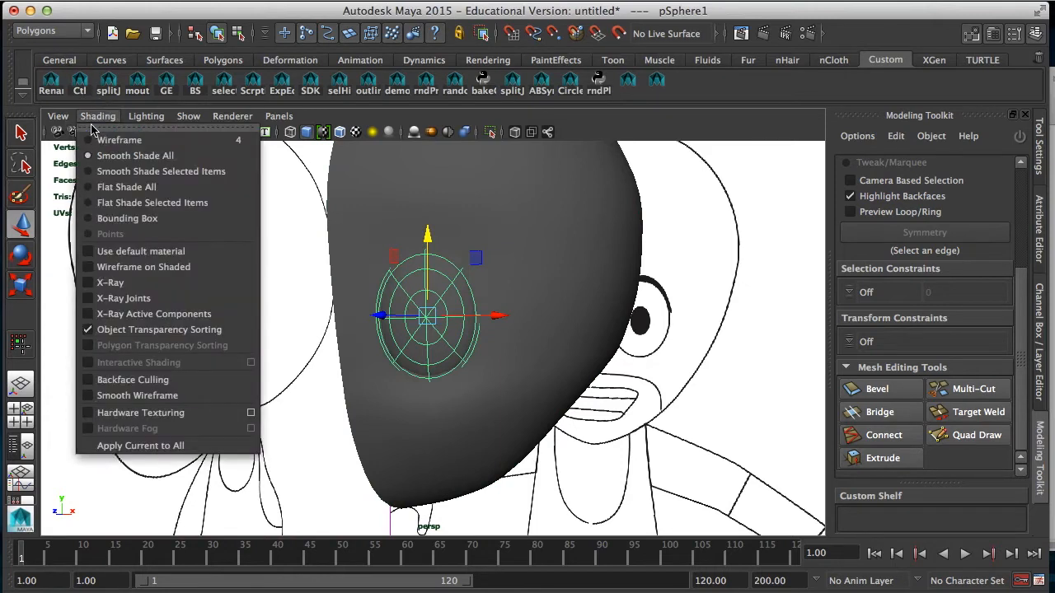
click(164, 267)
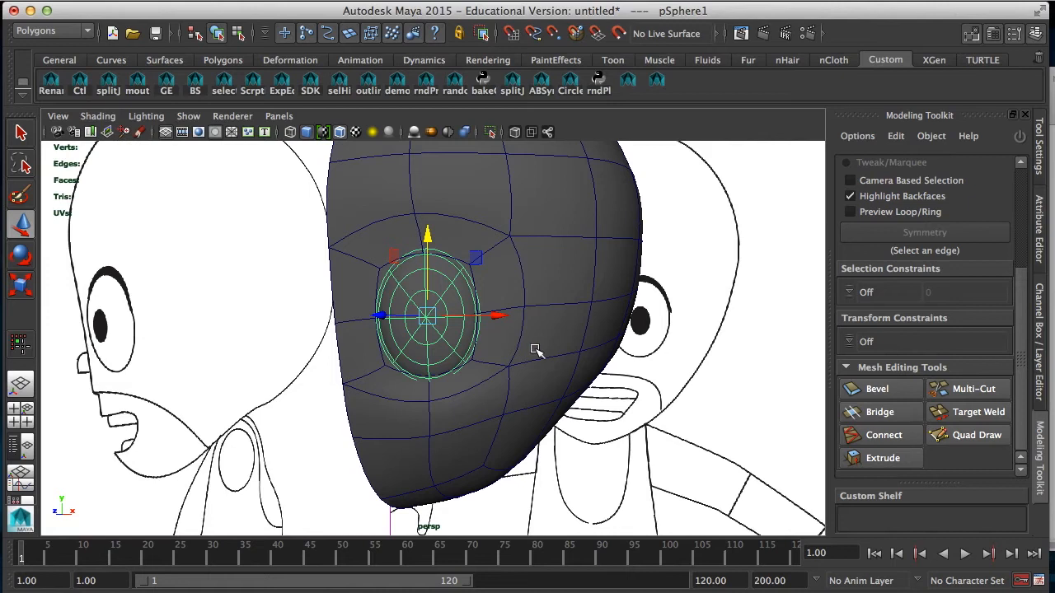
Step: Delete the head faces inside the eye ring to open the socket around the sphere
click(317, 426)
click(372, 394)
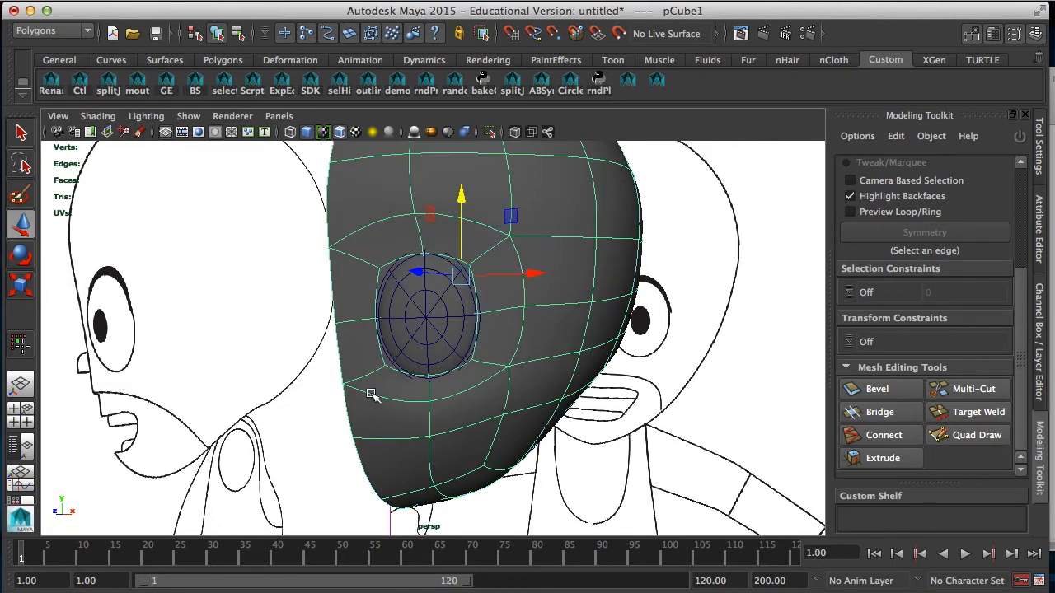
right_drag(365, 385, 356, 302)
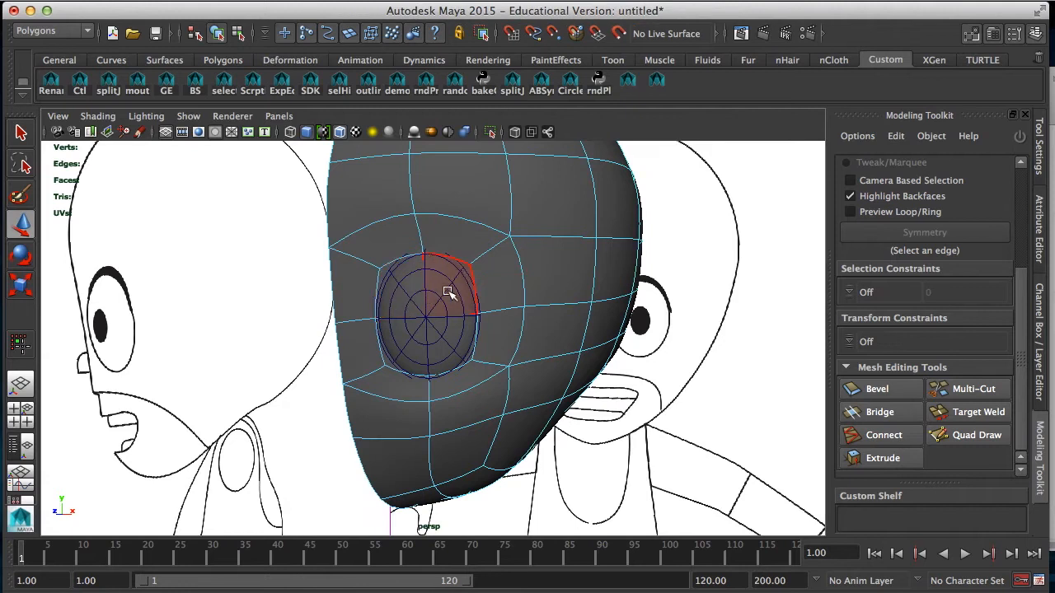
alt+drag(441, 361, 394, 299)
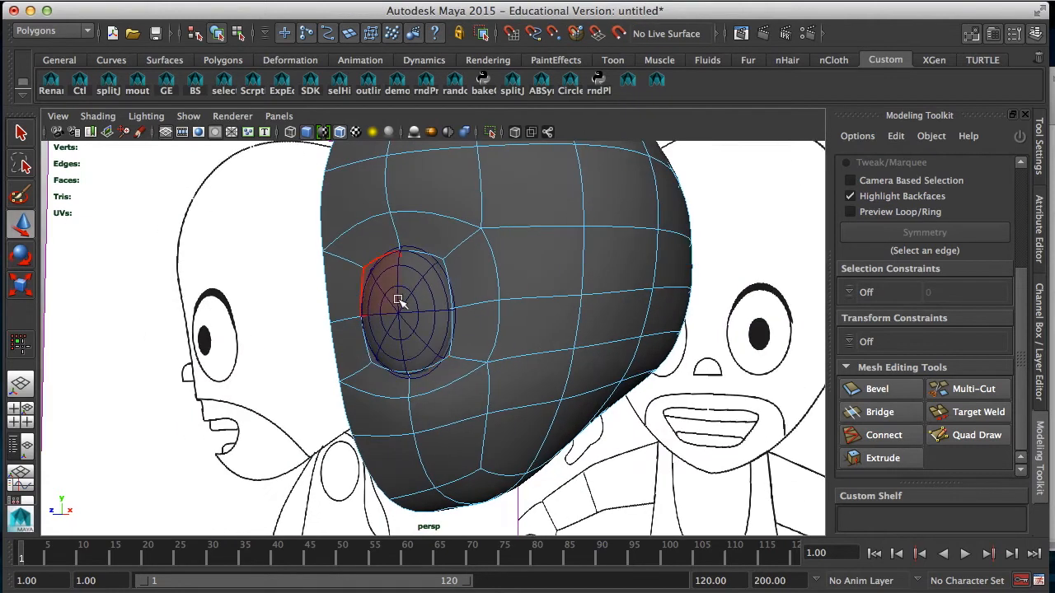
click(418, 346)
key(Delete)
Step: Return the head to unsmoothed display and examine how the open eye ring fits around the sphere
alt+drag(403, 350, 443, 330)
right_drag(497, 175, 569, 156)
click(490, 283)
alt+drag(490, 283, 513, 297)
click(417, 333)
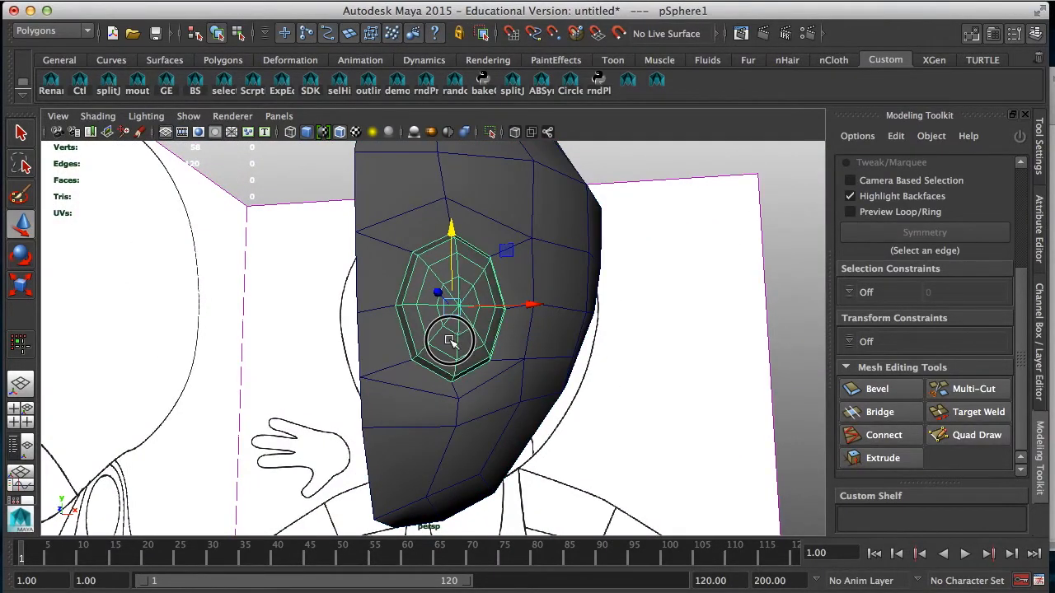
alt+drag(450, 340, 385, 358)
click(385, 369)
alt+drag(487, 391, 405, 412)
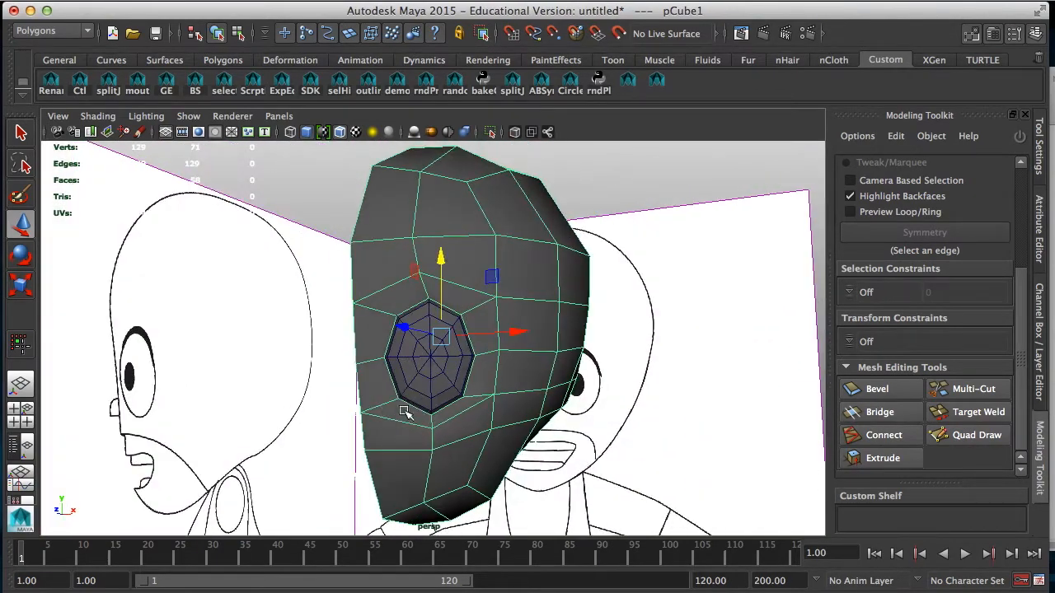
Step: Save the scene as Ricochet03.mb in the MuchaLucha folder
click(156, 34)
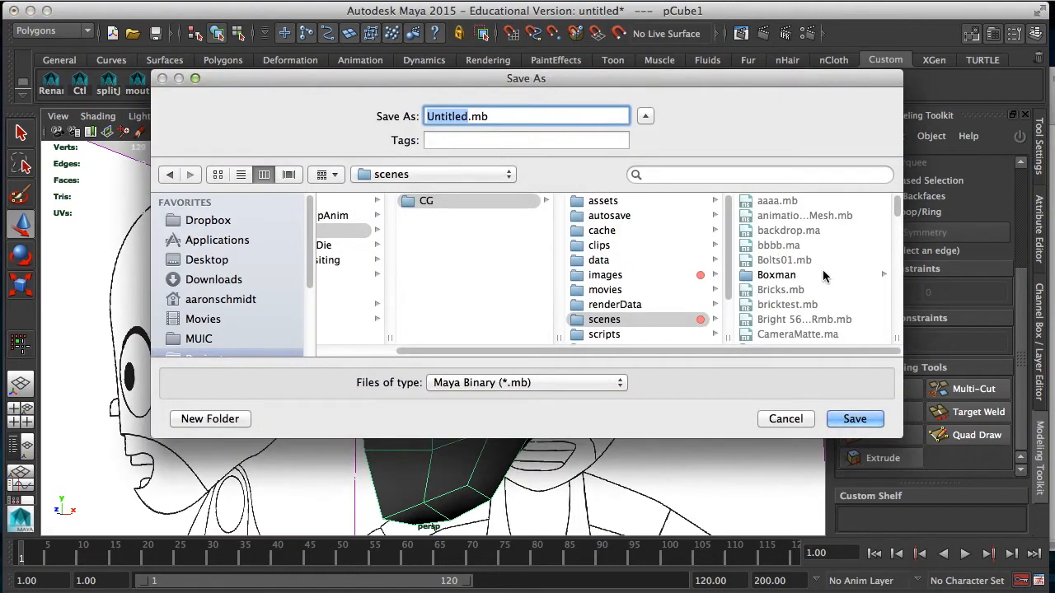
scroll(823, 276, down, 10)
scroll(816, 283, up, 2)
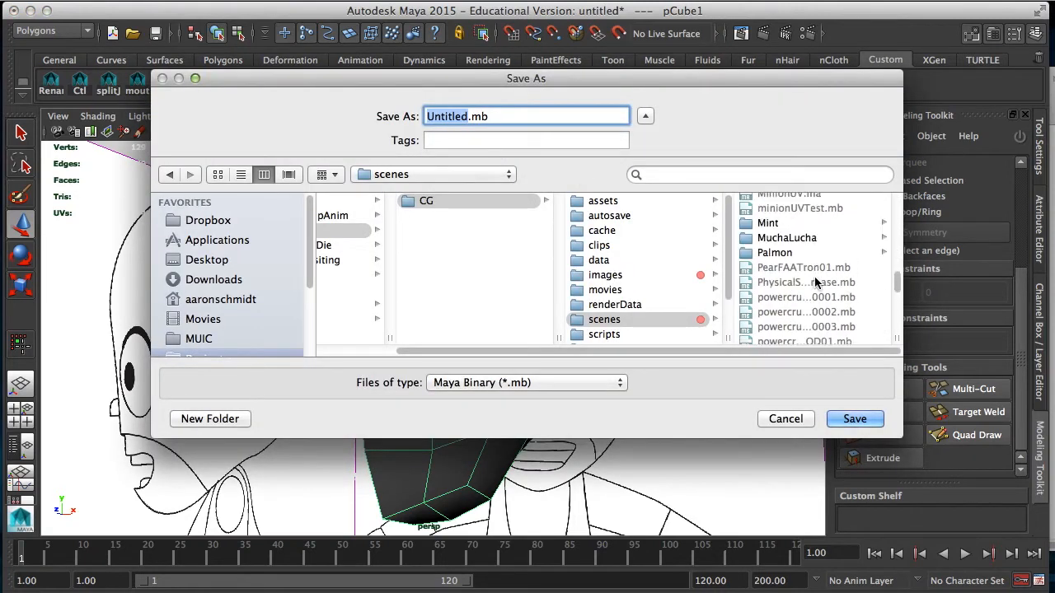
click(787, 237)
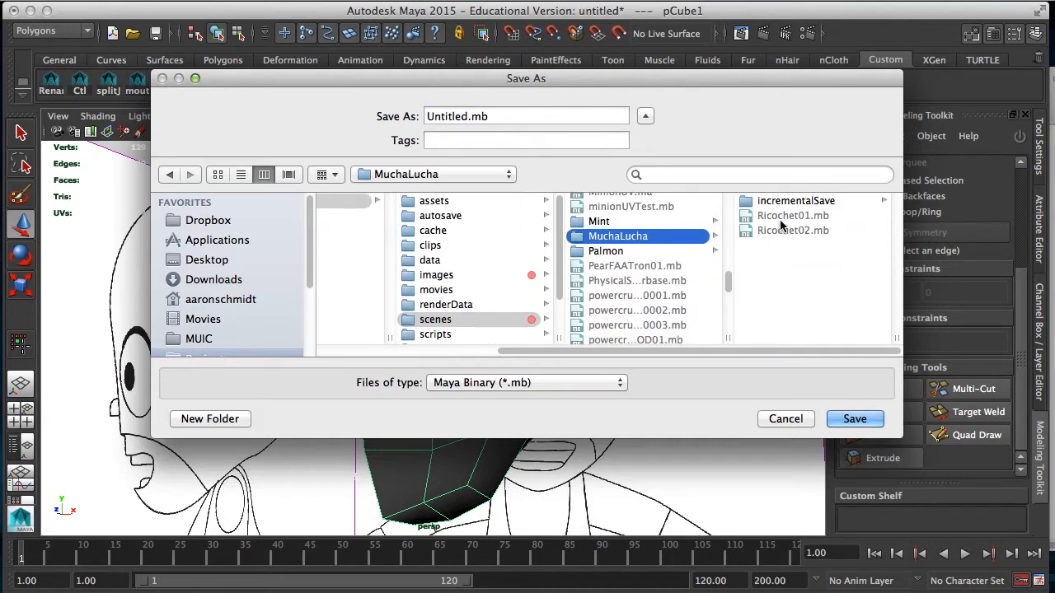
click(783, 230)
click(479, 117)
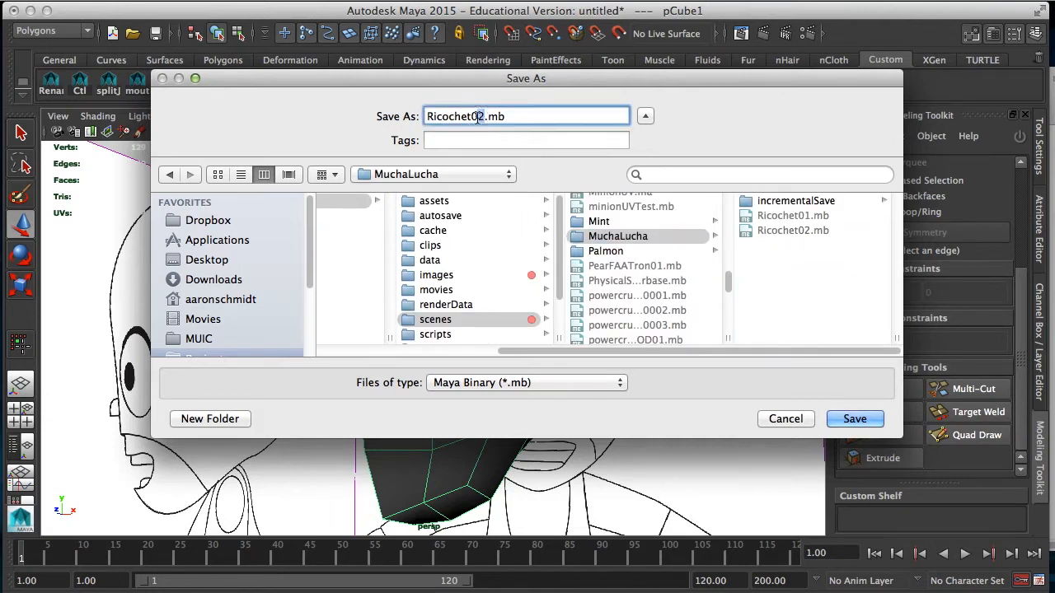
click(849, 422)
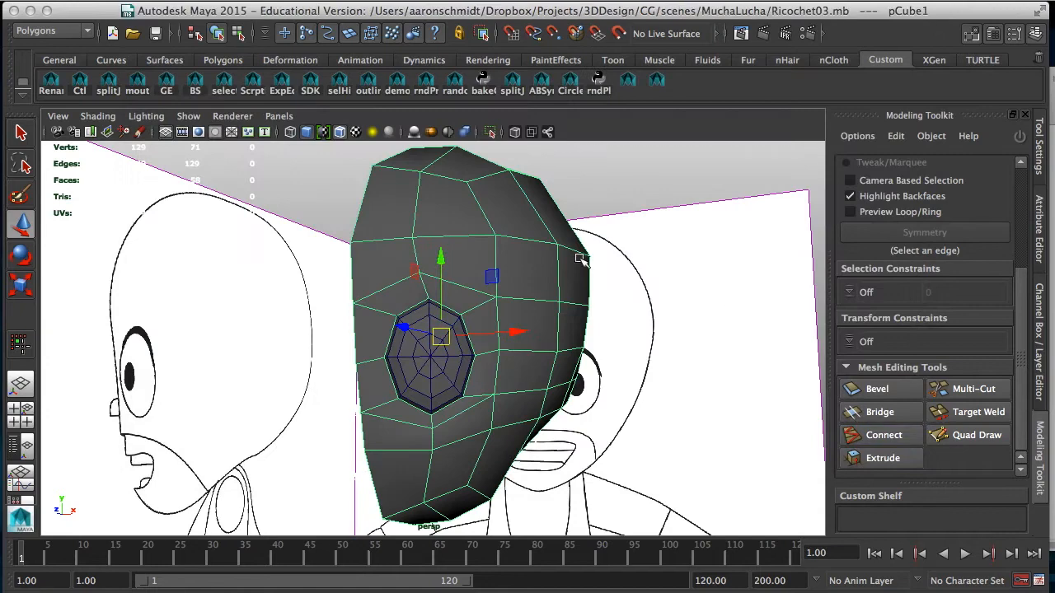
alt+drag(566, 367, 485, 468)
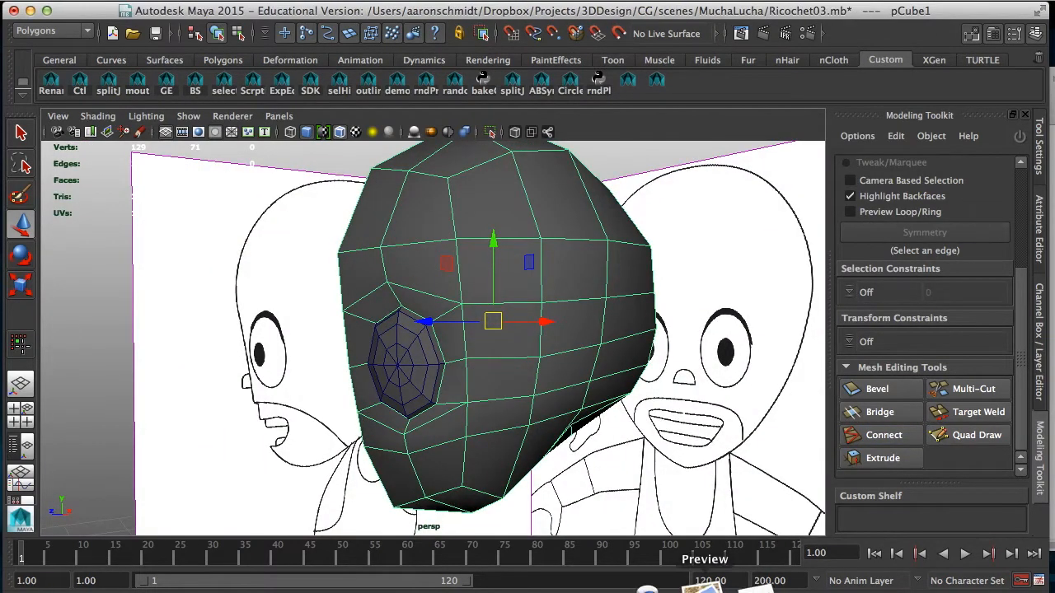
click(544, 590)
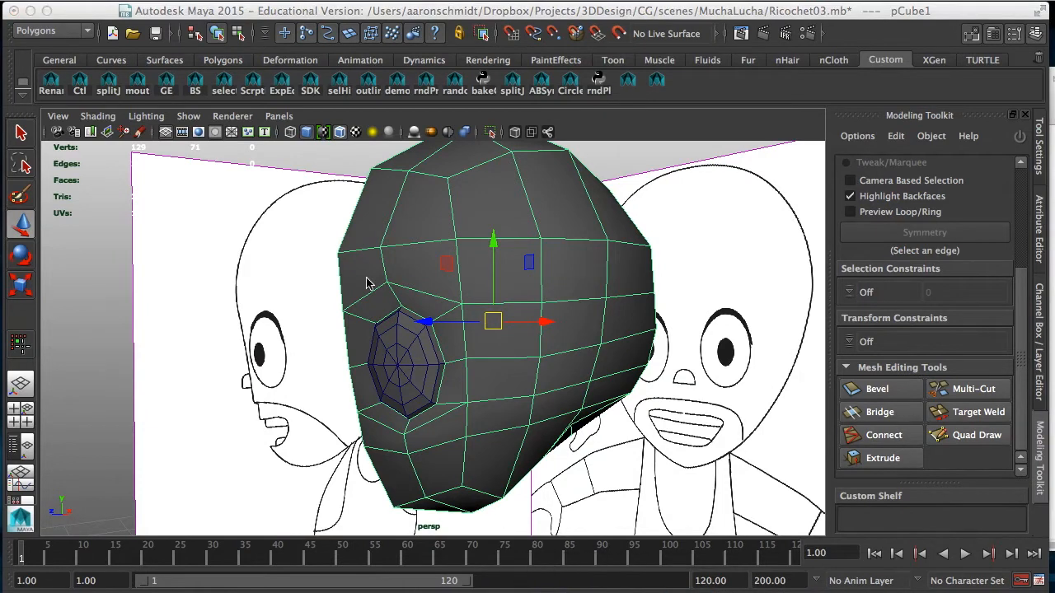
click(208, 2)
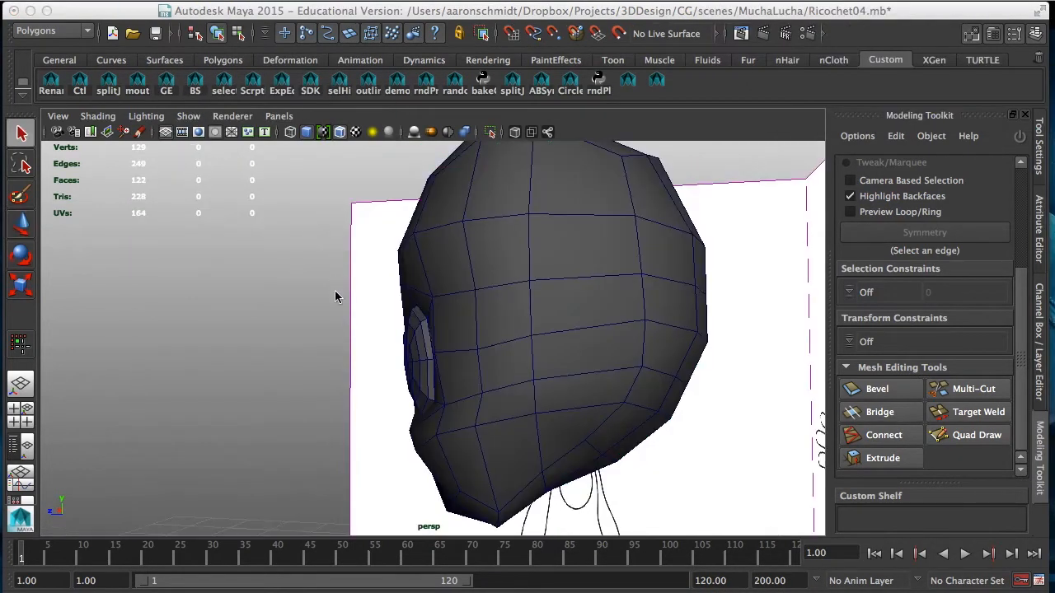
Step: Extrude the two front faces in the mouth area below the eye together, with an offset of 2.62
mouse_move(335, 297)
alt+mouse_down()
mouse_move(461, 295)
mouse_move(467, 317)
alt+mouse_up()
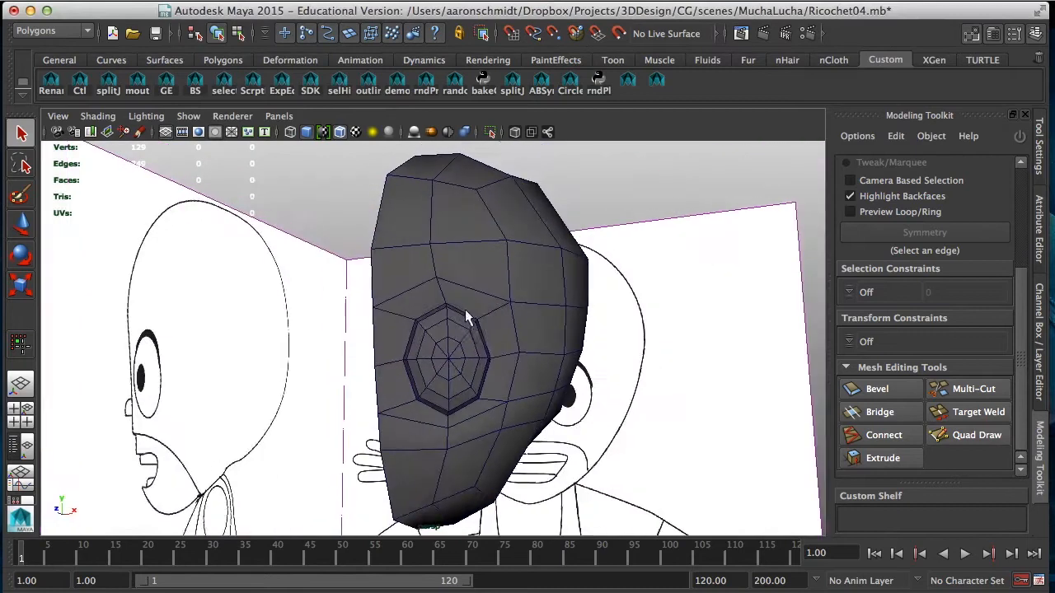
alt+drag(418, 437, 366, 431)
alt+middle_drag(481, 432, 473, 361)
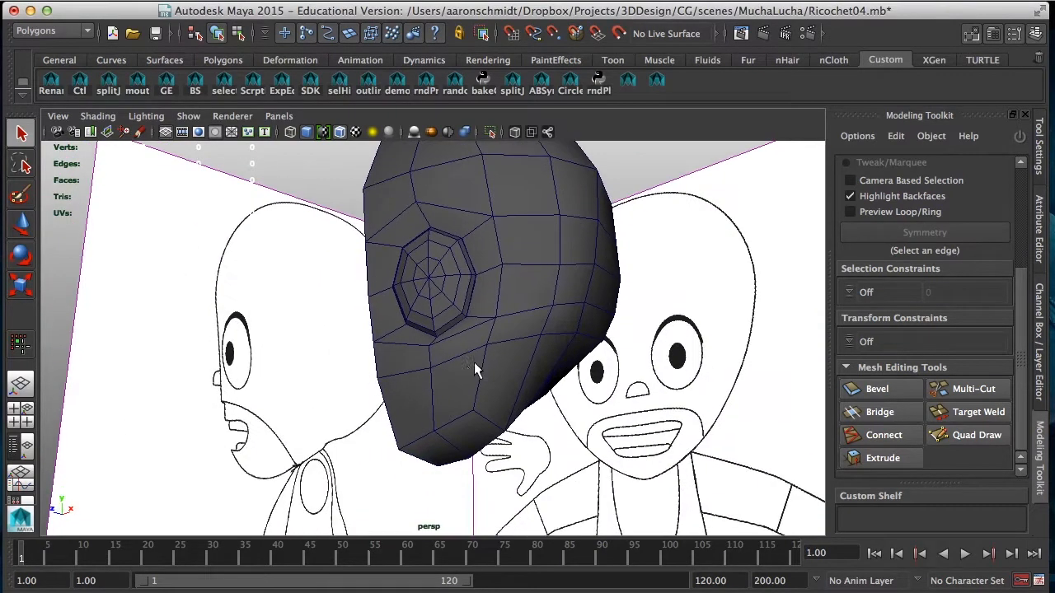
alt+drag(474, 362, 471, 383)
alt+right_drag(472, 382, 392, 306)
click(413, 417)
click(412, 420)
shift+click(480, 408)
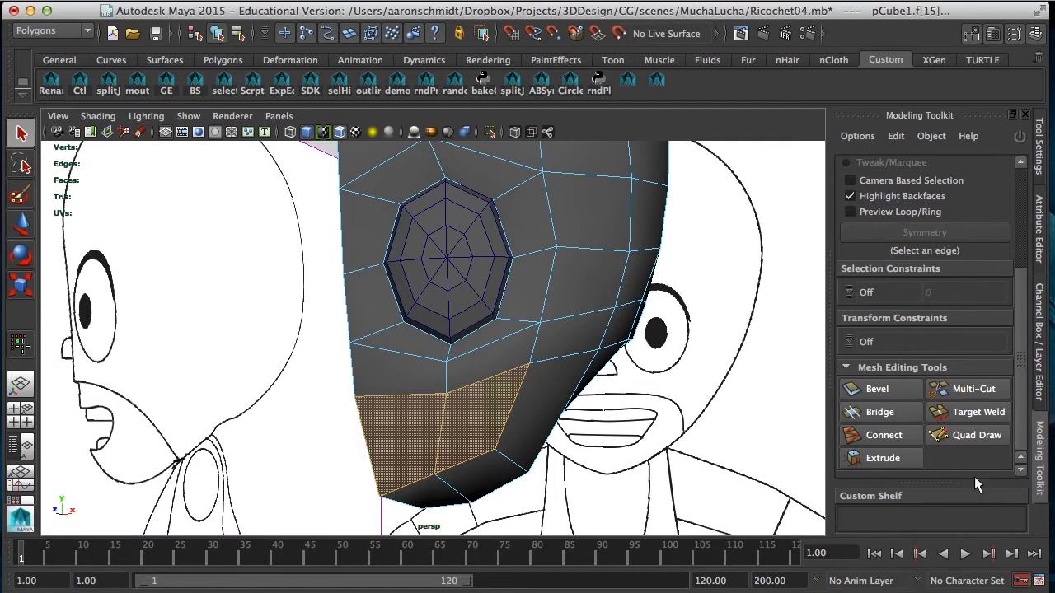
click(901, 459)
drag(1027, 370, 1021, 431)
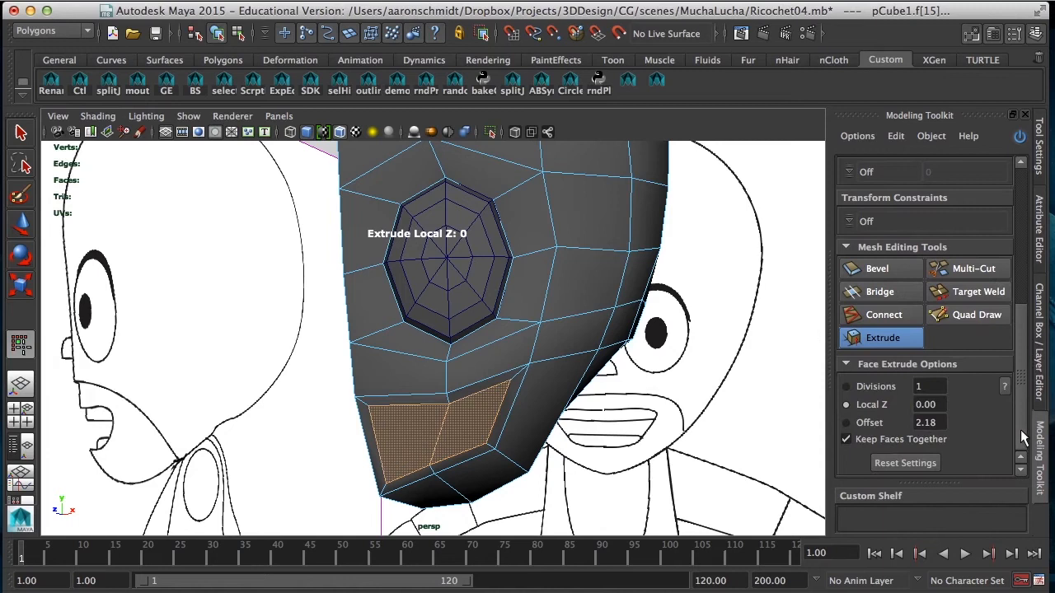
drag(537, 446, 572, 423)
key(ctrl+z)
click(859, 425)
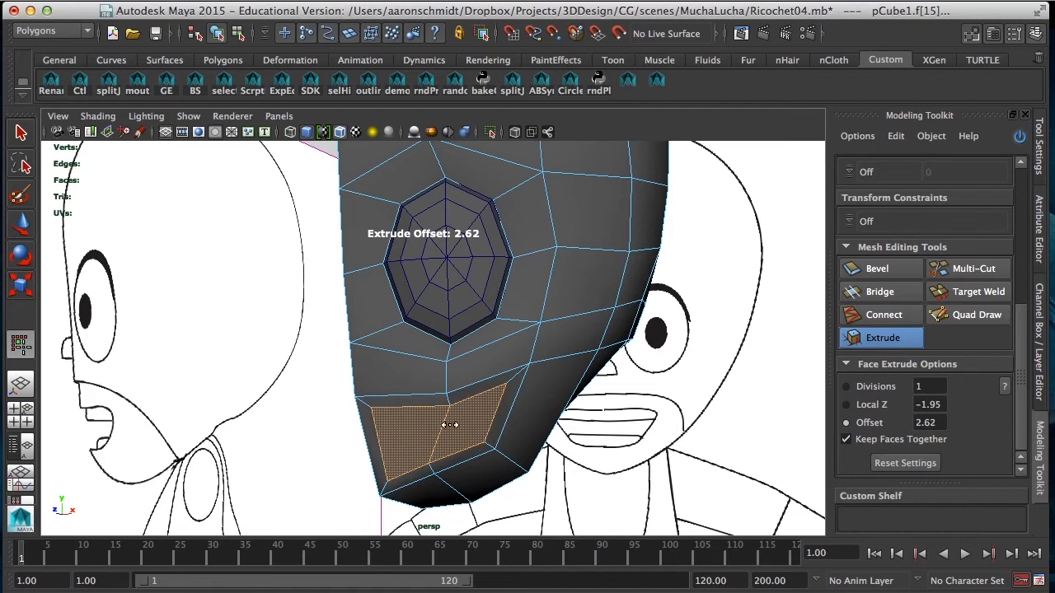
Step: Delete the narrow extruded border face along the head's centre line beside the mouth
key(w)
click(374, 445)
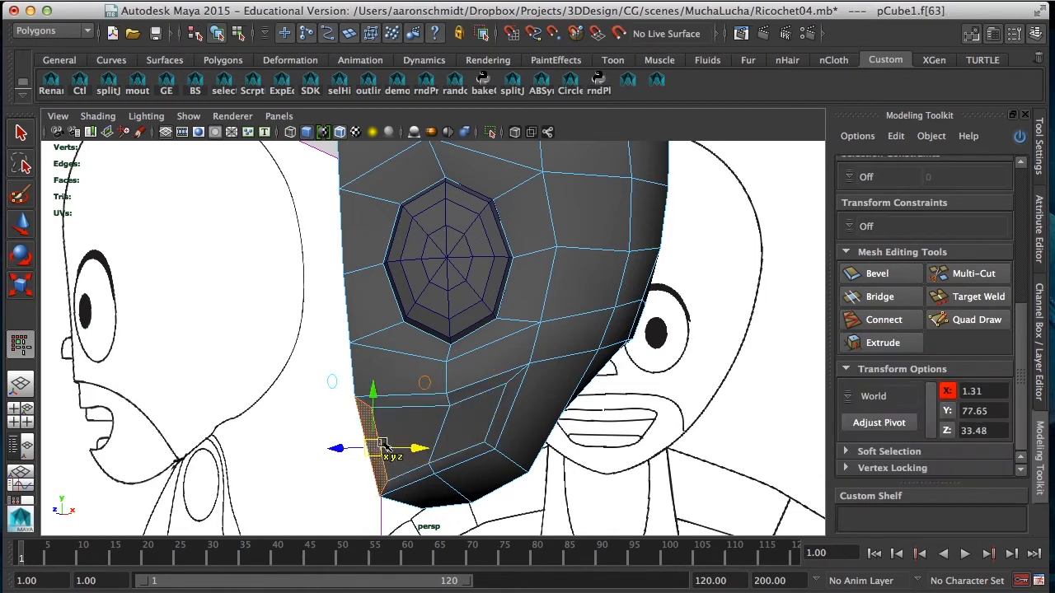
key(Delete)
Step: In the front view, move the two upper mouth vertices at the centre line onto the reference's upper lip line and mouth opening
key(space)
key(space)
alt+middle_drag(325, 454, 306, 321)
alt+right_drag(306, 320, 469, 396)
click(468, 396)
alt+middle_drag(431, 387, 410, 371)
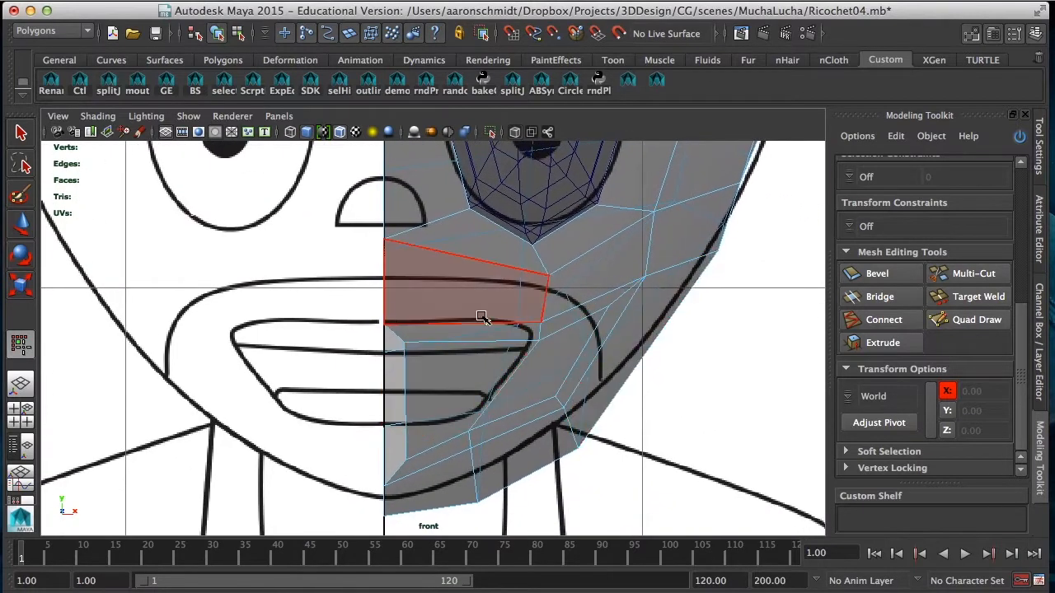
right_drag(412, 268, 346, 264)
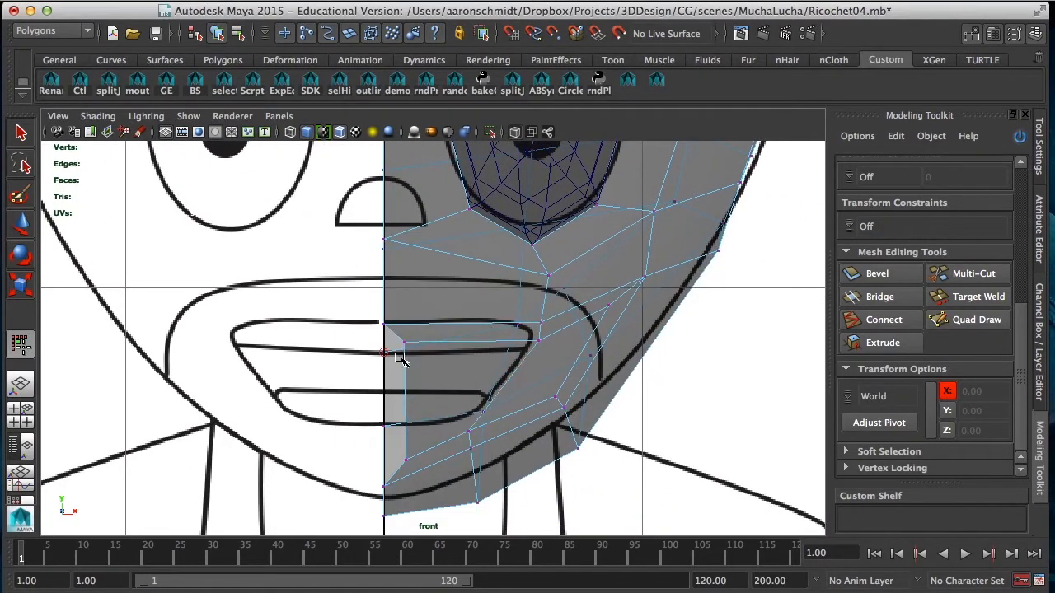
click(385, 324)
drag(384, 323, 381, 278)
click(404, 348)
drag(406, 350, 385, 328)
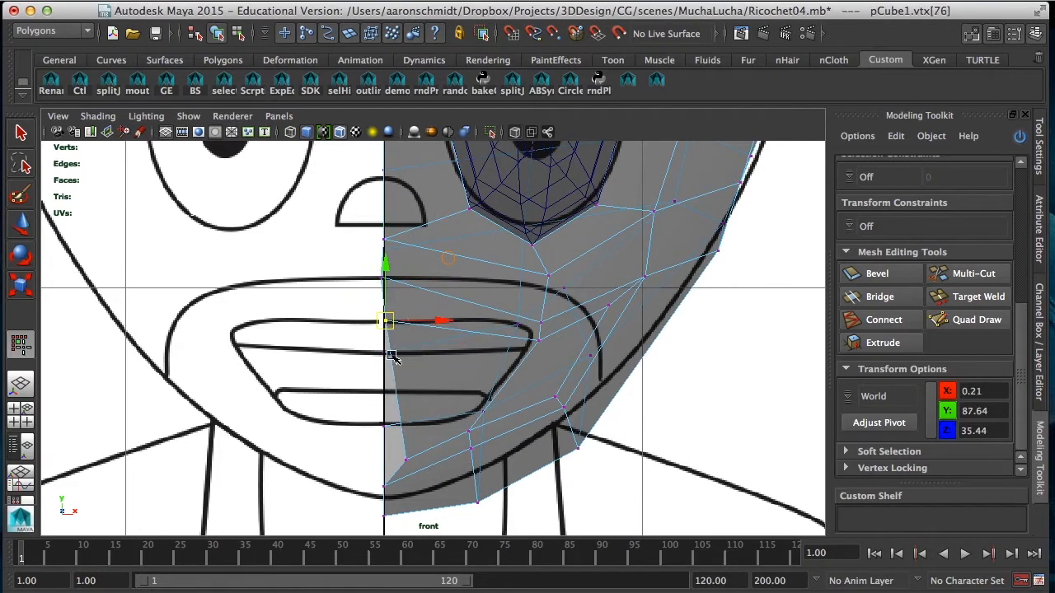
Step: Move the upper-lip vertices and mouth-corner vertex onto the reference mouth lines, and shift the vertex below the eye toward the centre line
click(541, 319)
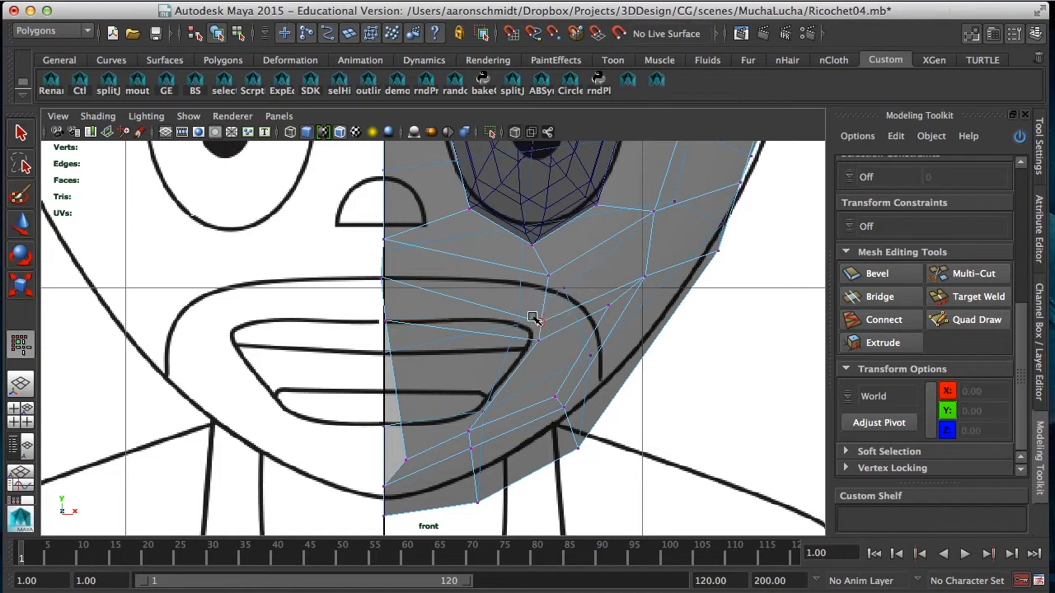
click(535, 321)
drag(537, 319, 487, 291)
click(538, 340)
drag(537, 340, 478, 321)
click(610, 303)
drag(608, 307, 532, 330)
click(550, 275)
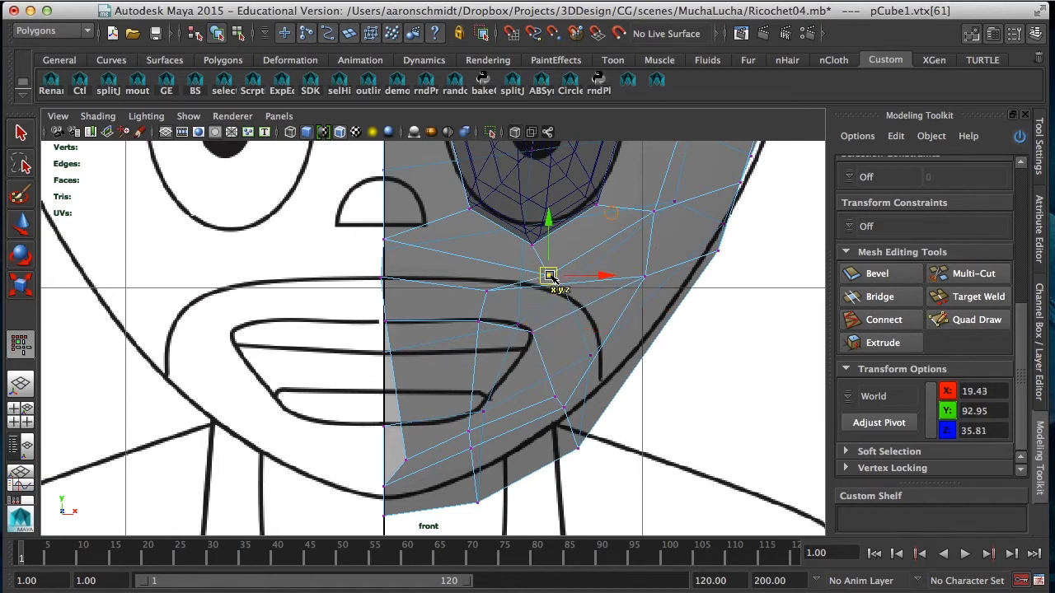
drag(549, 276, 513, 272)
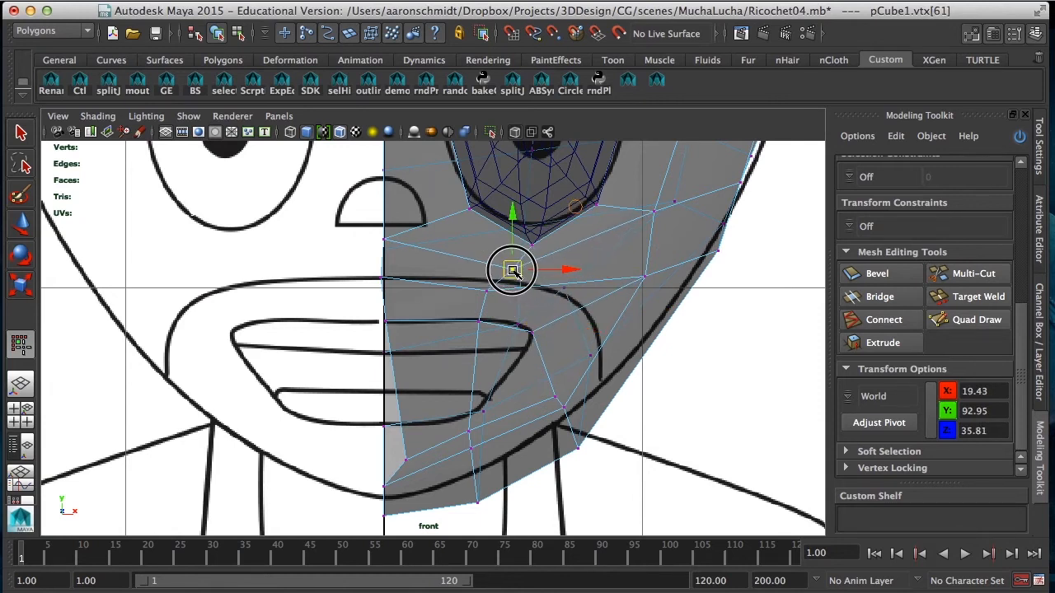
Step: Fit the lower mouth vertices to the reference, placing the inner ones along the opening's bottom edge and its lower corner
click(21, 223)
click(405, 458)
drag(405, 459, 383, 426)
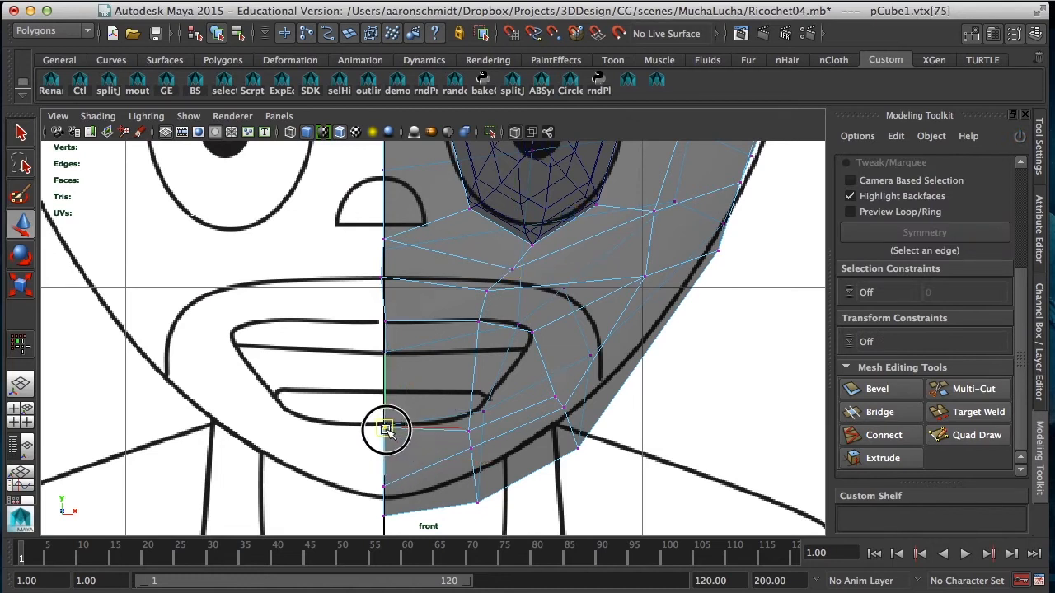
click(468, 430)
drag(475, 432, 450, 452)
click(470, 447)
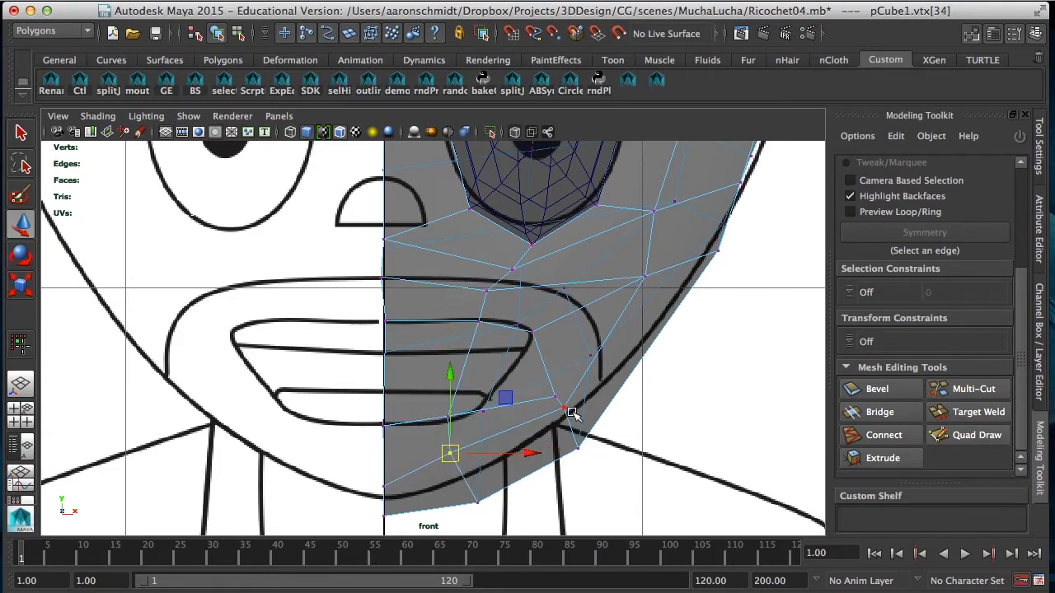
click(554, 397)
drag(554, 397, 481, 409)
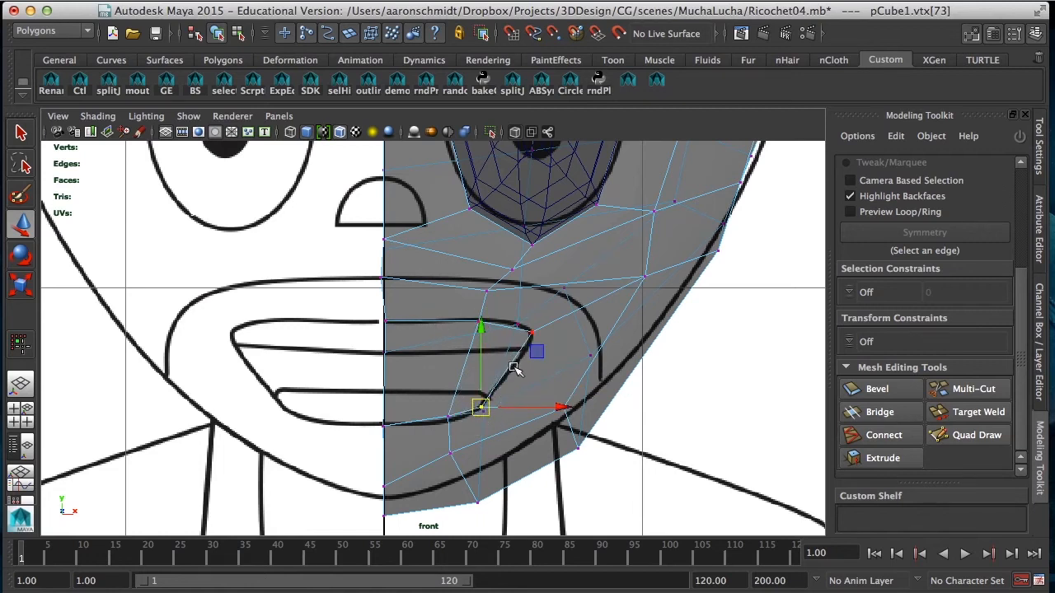
Step: Move the jaw vertices and the chin vertices at the centre line inward and up to match the reference face outline
click(586, 475)
click(565, 408)
drag(563, 414, 553, 396)
drag(577, 446, 557, 429)
drag(495, 481, 467, 475)
drag(403, 507, 369, 529)
drag(368, 476, 401, 534)
drag(386, 427, 385, 411)
click(447, 499)
alt+middle_drag(456, 372, 373, 408)
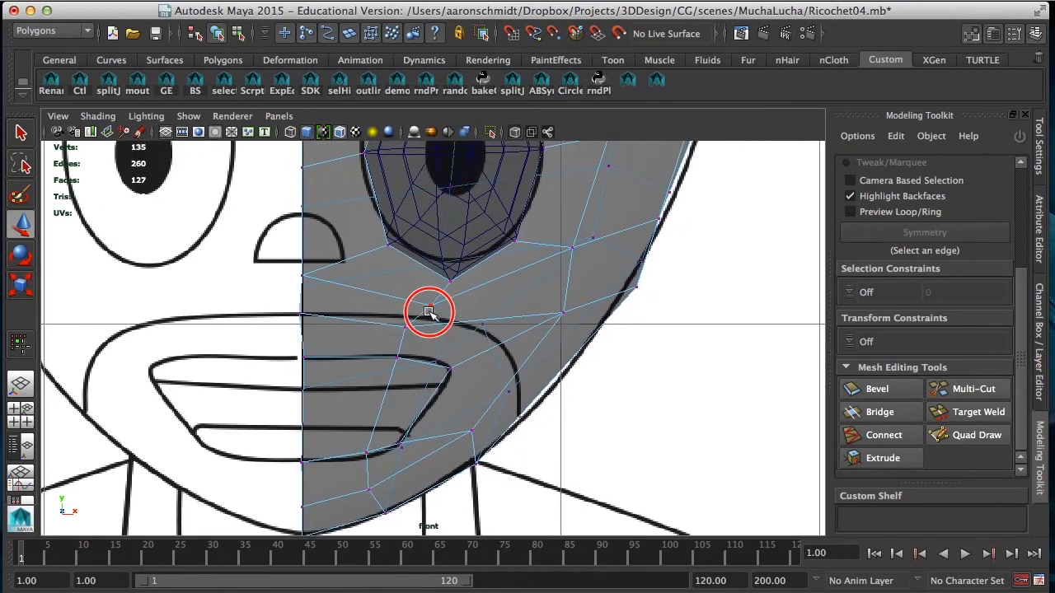
alt+drag(426, 308, 430, 314)
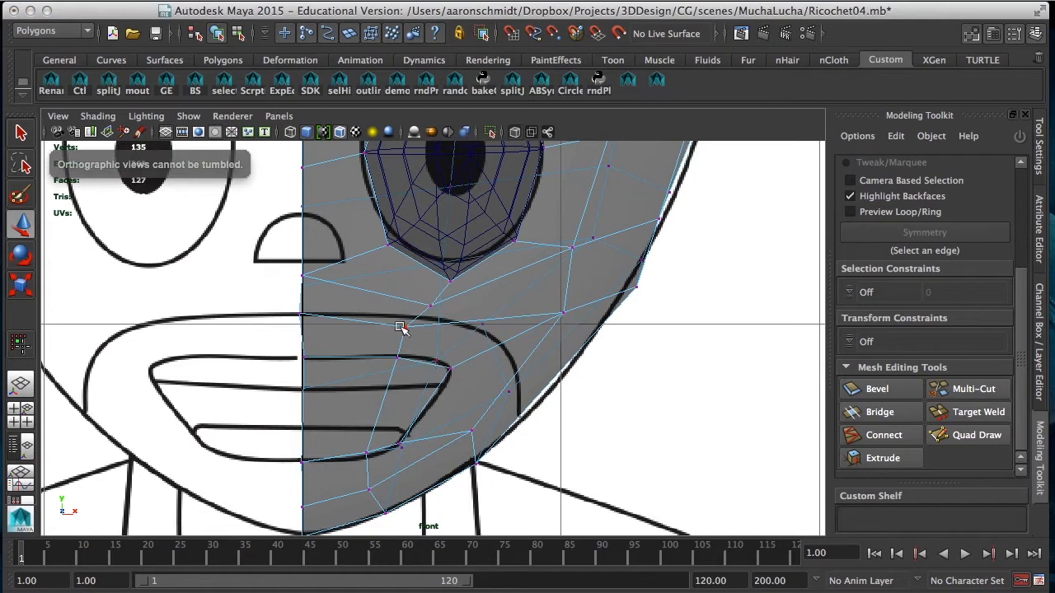
Step: Shift the two vertices at the middle of the upper lip toward the centre line, and delete the two faces filling the mouth opening
drag(394, 320, 412, 368)
drag(475, 338, 455, 343)
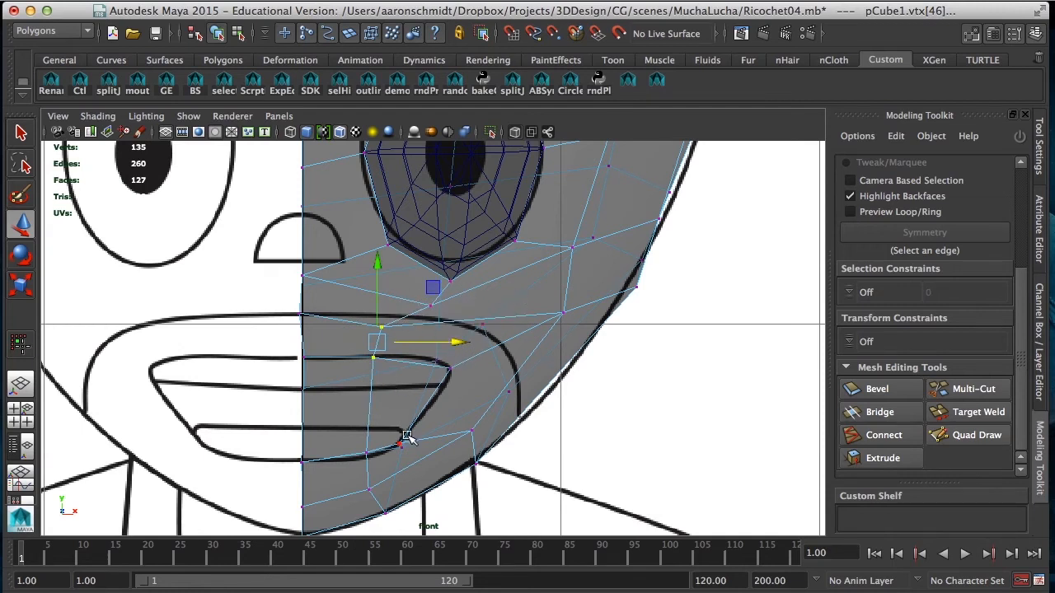
right_drag(364, 382, 363, 312)
click(352, 413)
shift+click(399, 392)
key(Delete)
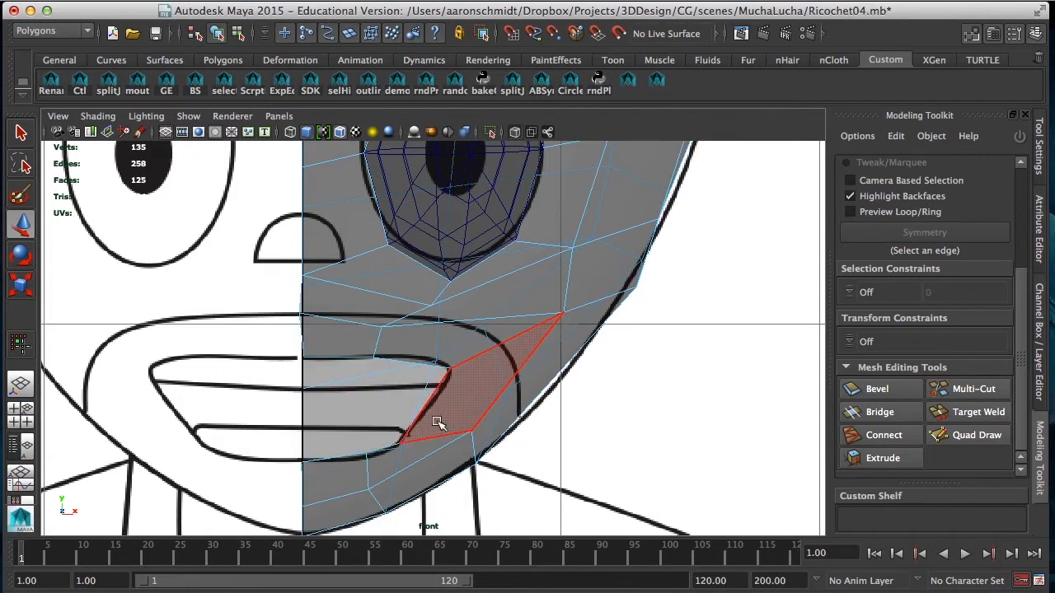
Step: In the side view, fit the upper mouth vertices to the reference's upper lip edge and the top of the mouth opening
alt+drag(483, 431, 480, 422)
key(space)
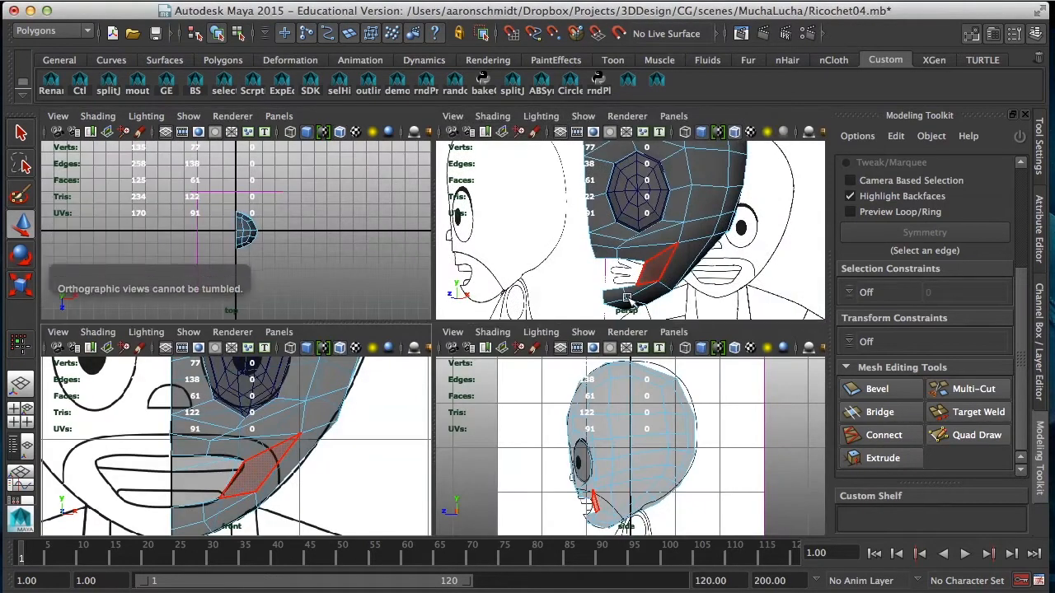
key(space)
alt+drag(557, 317, 430, 442)
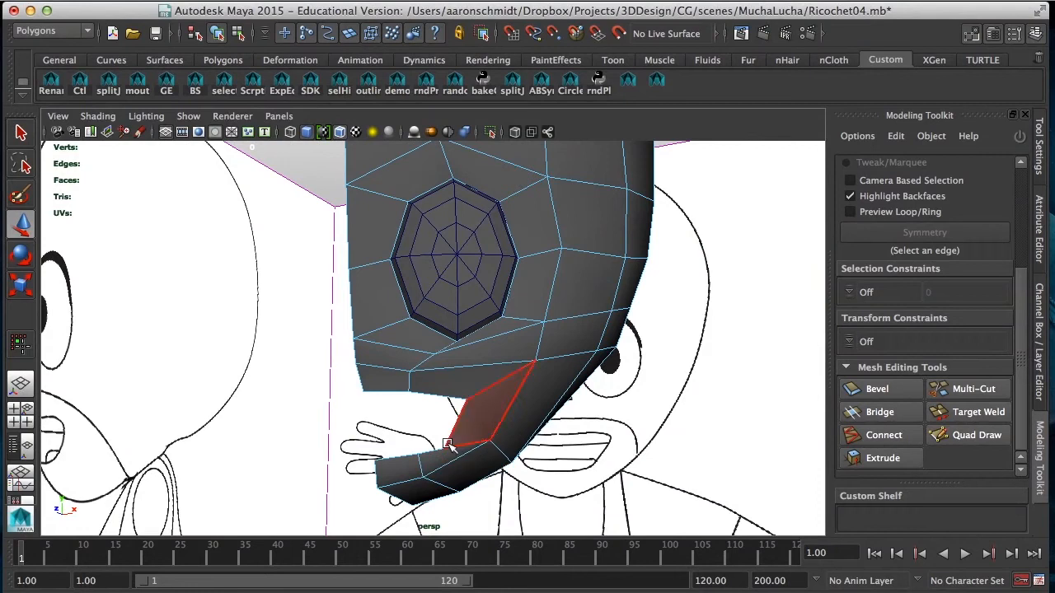
key(space)
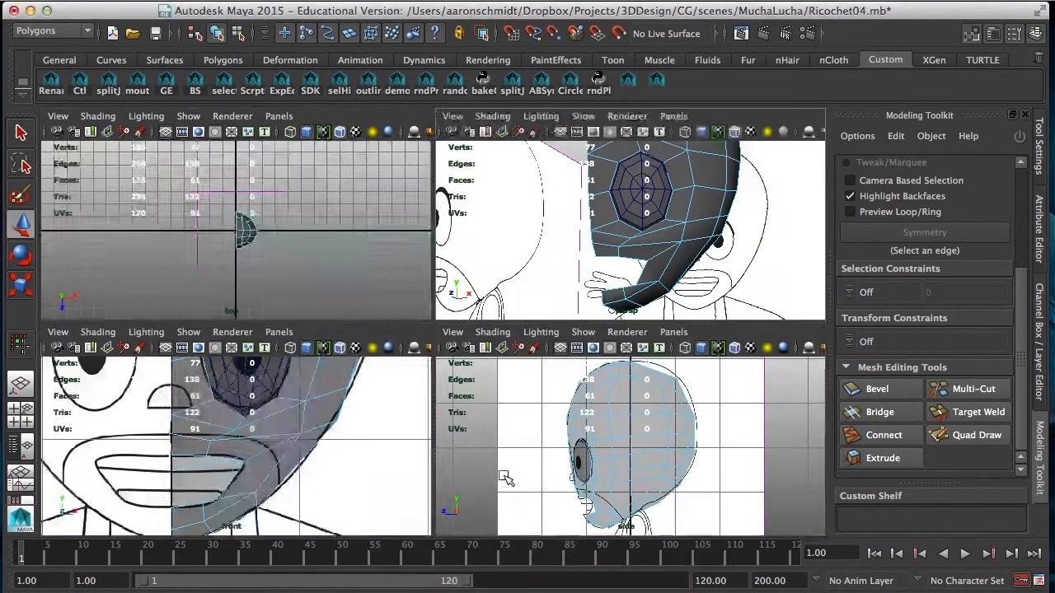
alt+middle_drag(511, 376, 577, 449)
scroll(577, 449, up, 5)
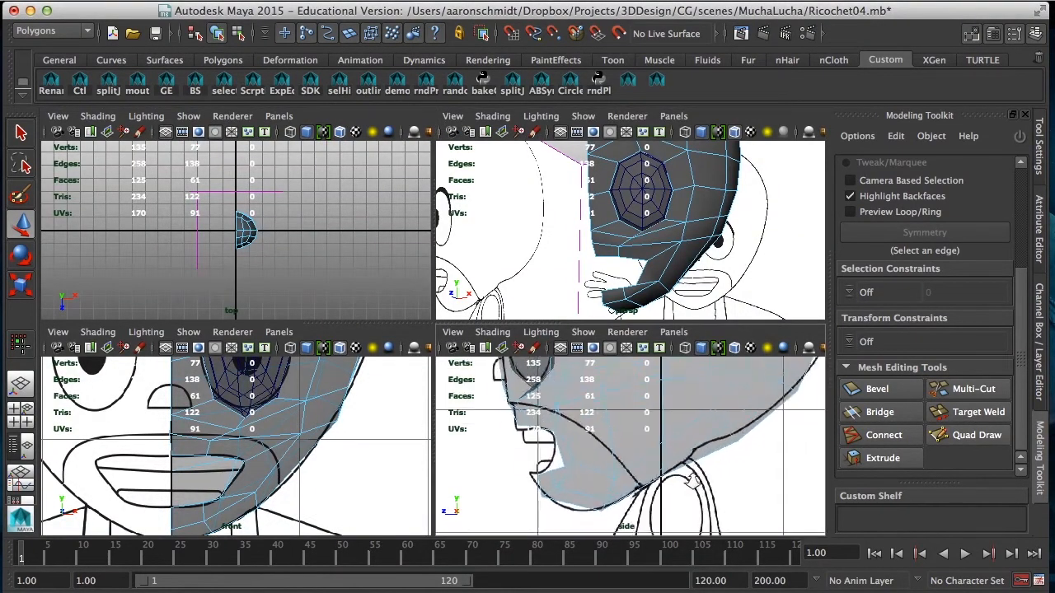
right_drag(558, 443, 478, 266)
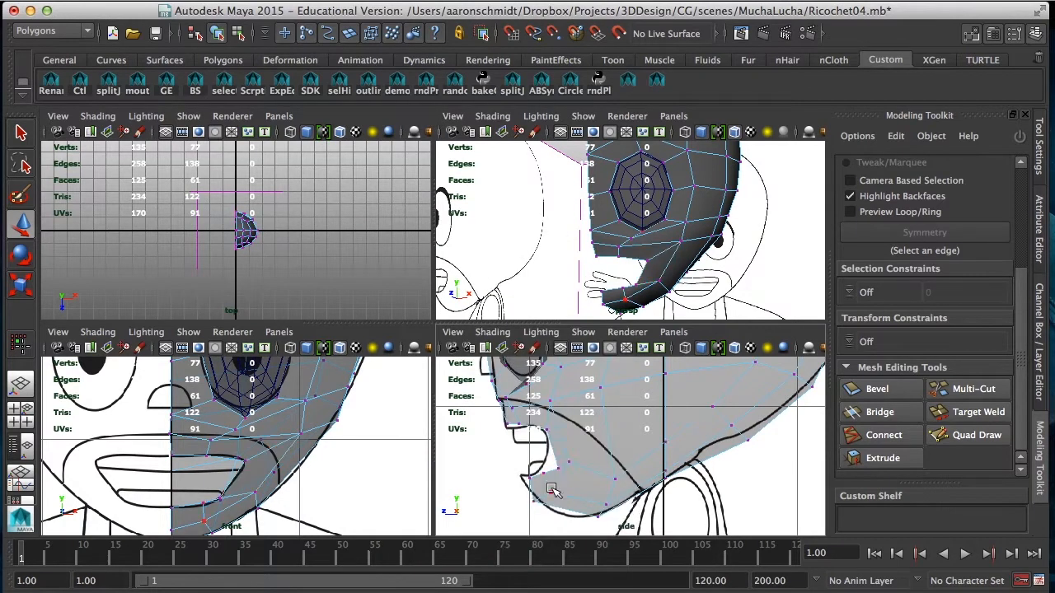
key(space)
click(185, 293)
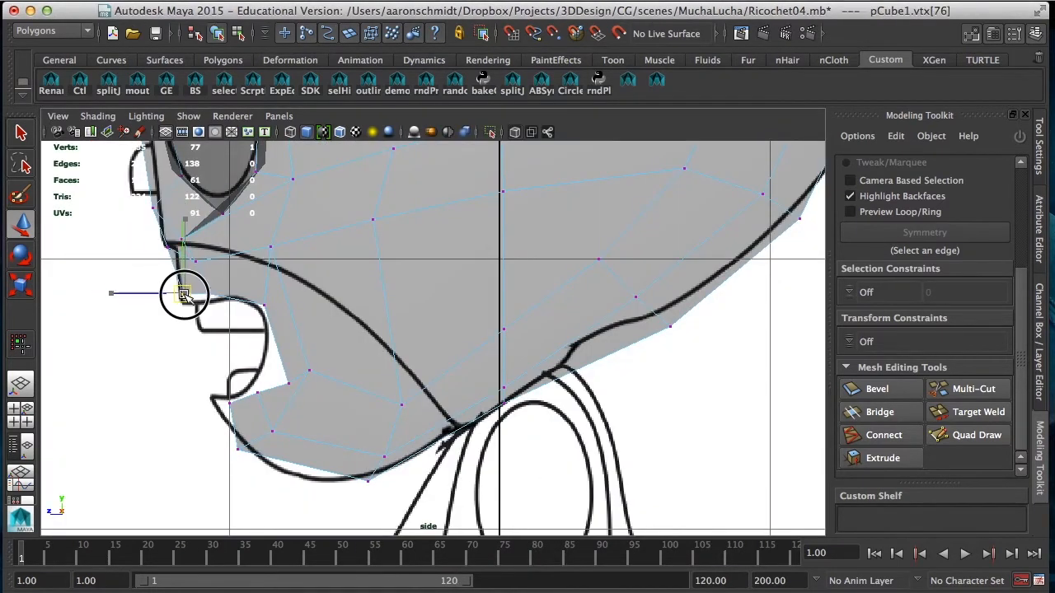
drag(185, 295, 257, 304)
click(264, 302)
click(210, 305)
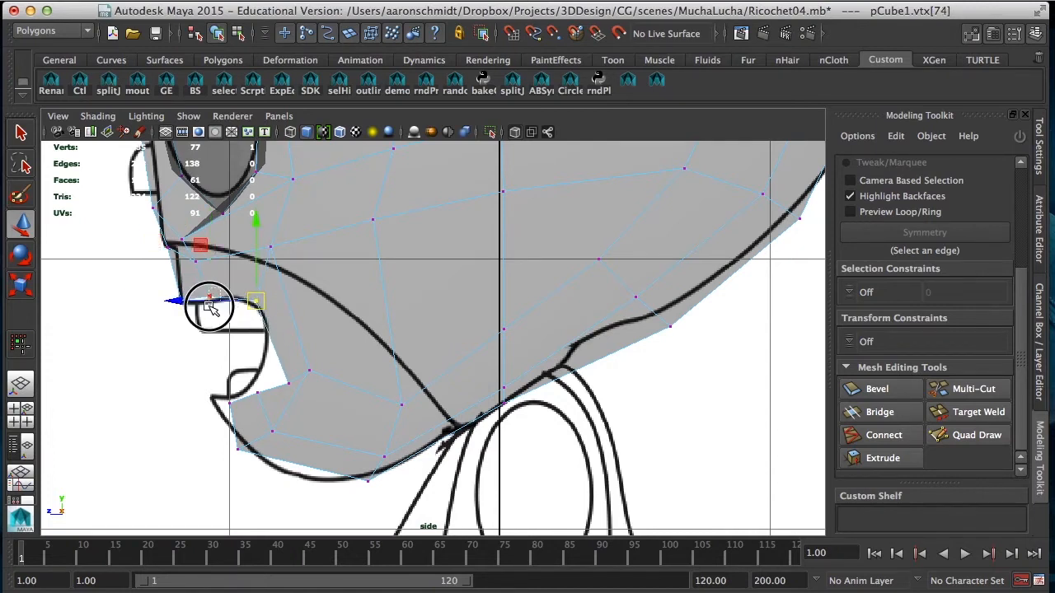
click(209, 298)
Step: Move the lower mouth vertices in the side view onto the reference's lower lip tip and the bottom of the mouth opening
click(229, 403)
drag(229, 404, 230, 378)
click(259, 390)
click(289, 383)
Step: Fit the chin and jaw vertices to the reference chin curve in the side view, and raise the cheek vertex onto the crease line
click(238, 451)
drag(238, 451, 245, 447)
drag(379, 477, 338, 484)
drag(390, 455, 378, 449)
drag(401, 405, 398, 366)
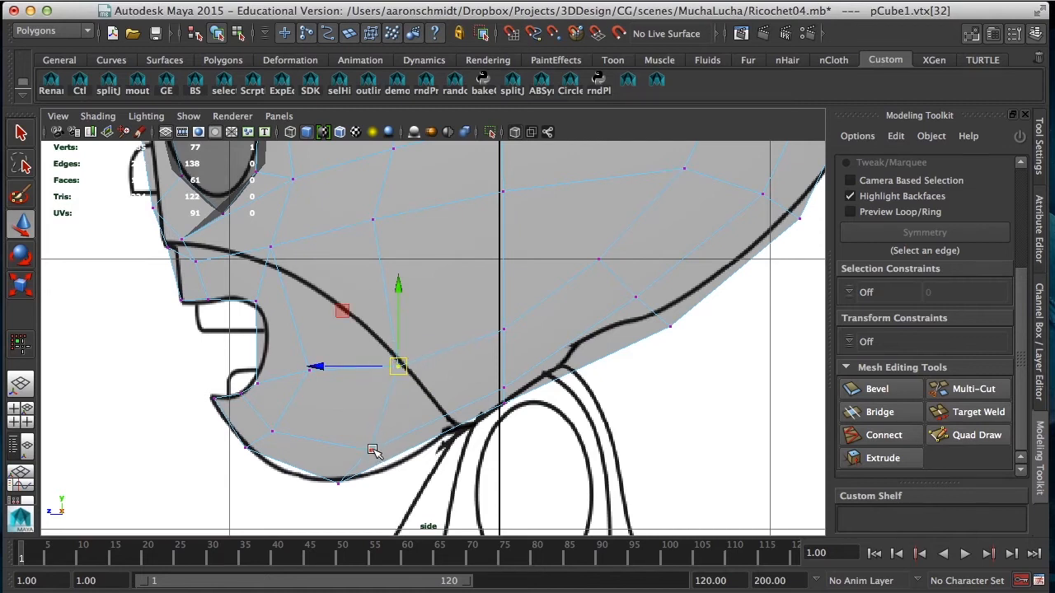
Step: Move the two upper-lip vertices behind the profile onto the reference's cheek crease line in the side view
mouse_move(206, 254)
mouse_down()
mouse_move(188, 276)
mouse_move(199, 255)
mouse_up()
click(267, 237)
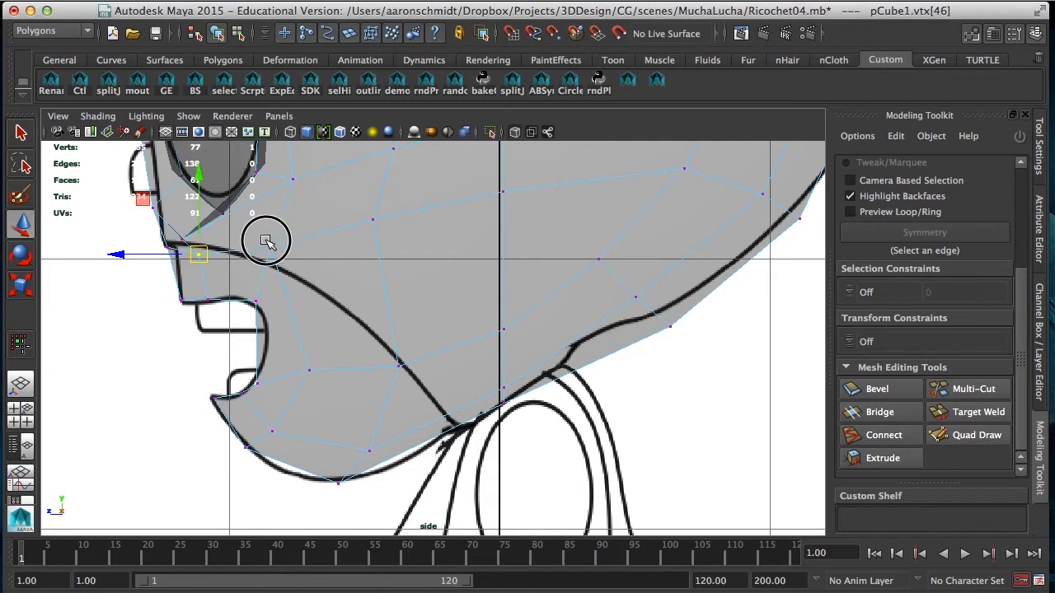
drag(270, 246, 269, 260)
alt+middle_drag(304, 318, 380, 386)
click(256, 304)
drag(256, 304, 274, 315)
click(278, 326)
Step: Align the two profile vertices between the nose and the upper lip with the reference profile line
click(241, 314)
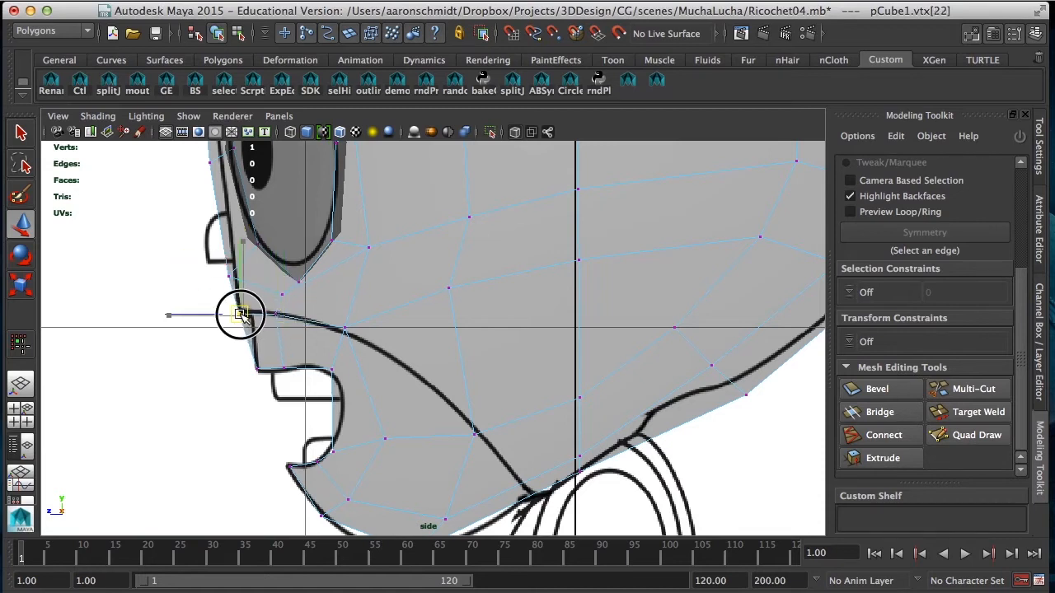
click(242, 284)
click(237, 278)
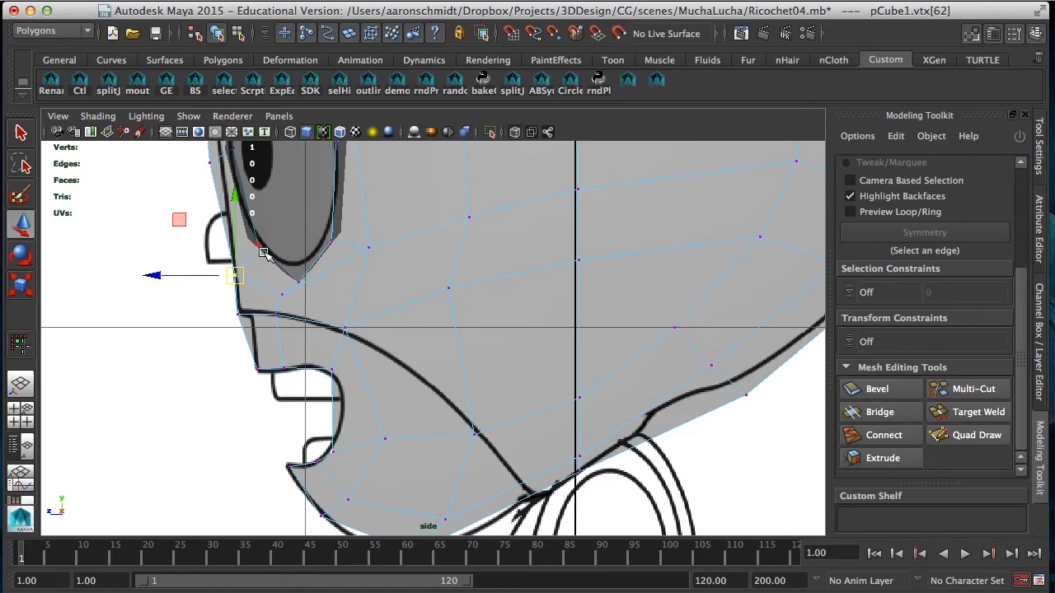
Step: In the perspective view, move the vertex below the eye outward so it sits directly under the eye socket's lowest point
key(space)
key(space)
alt+drag(511, 322, 469, 415)
alt+right_drag(469, 414, 523, 408)
alt+drag(523, 408, 483, 405)
click(425, 372)
drag(429, 372, 455, 382)
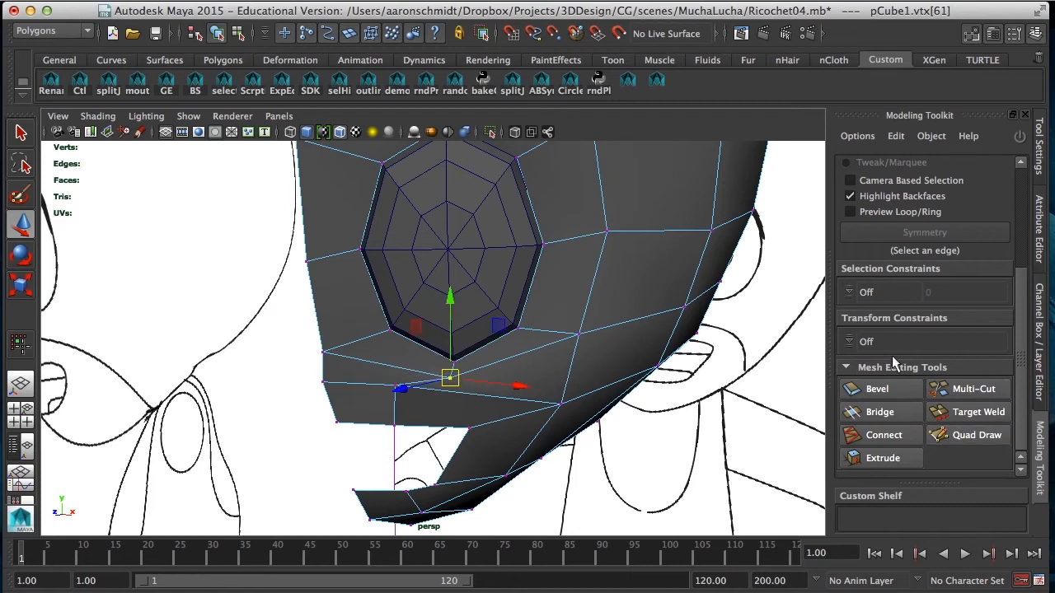
Step: Insert a Multi-Cut edge loop around the eye socket, and delete the short edge joining the under-eye vertex to the lip line
click(988, 396)
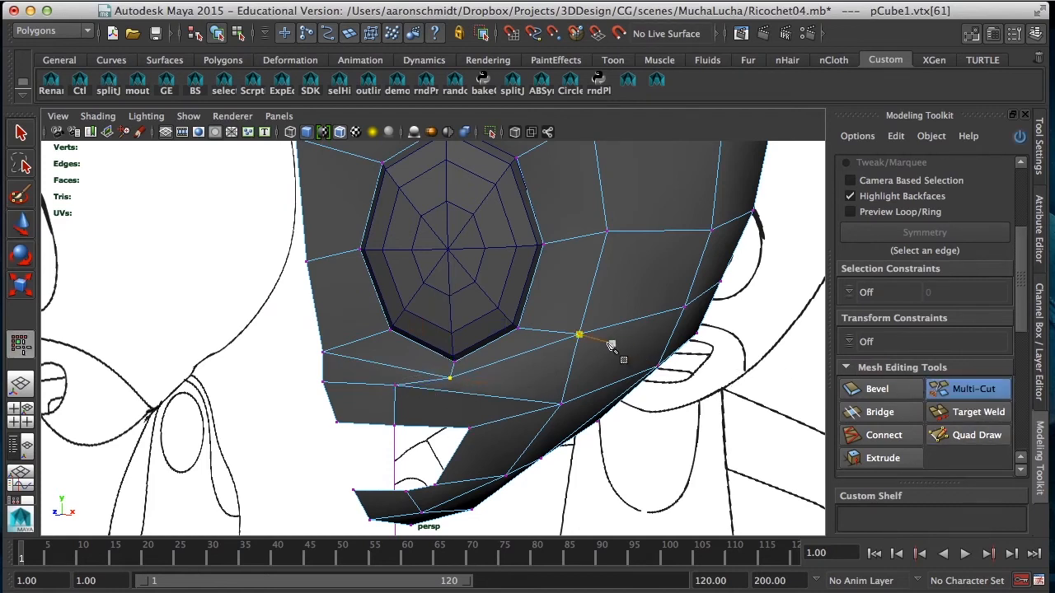
ctrl+click(549, 333)
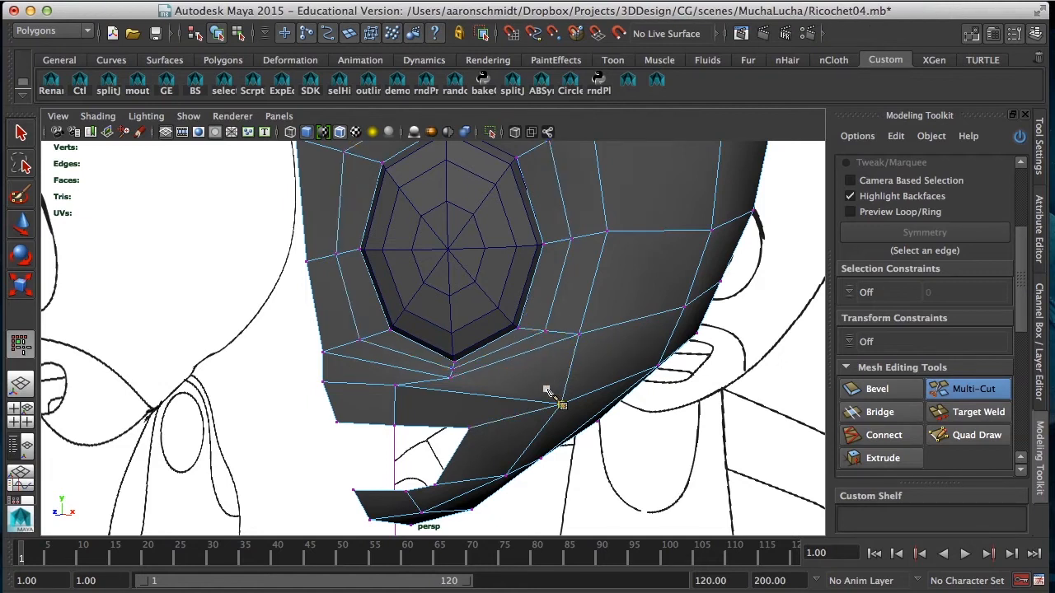
key(q)
right_drag(412, 266, 410, 228)
click(421, 381)
key(Delete)
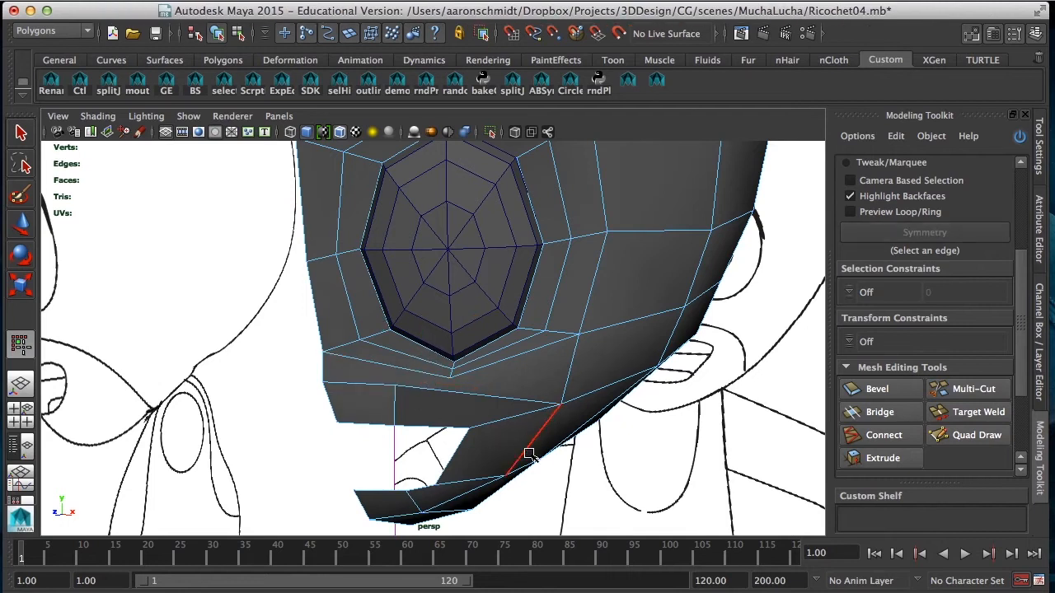
Step: Cut a new edge from the under-eye vertex down through the lip line to the upper edge of the mouth opening
alt+drag(488, 438, 473, 418)
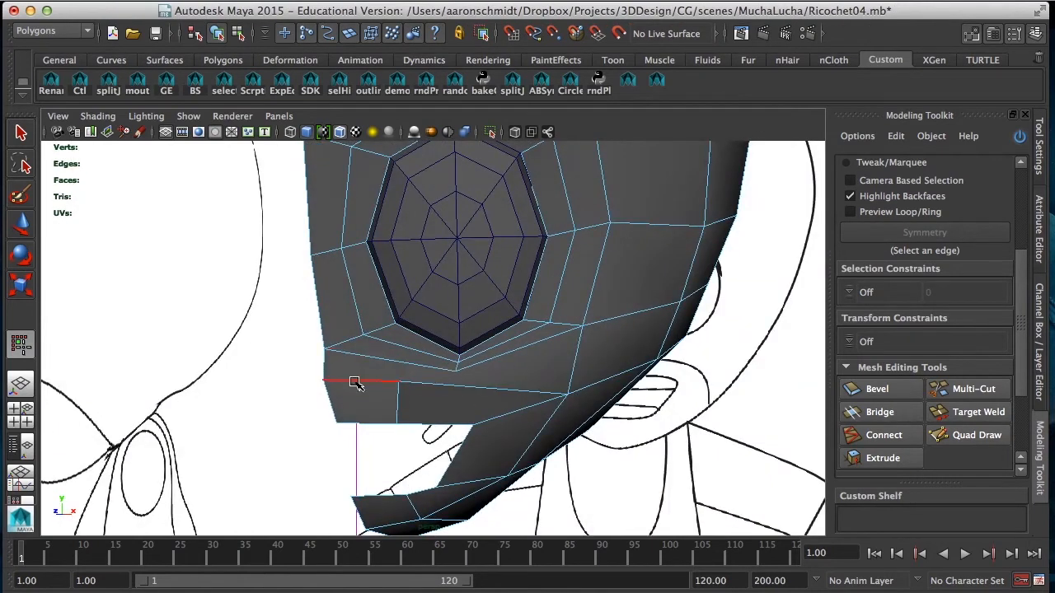
click(973, 389)
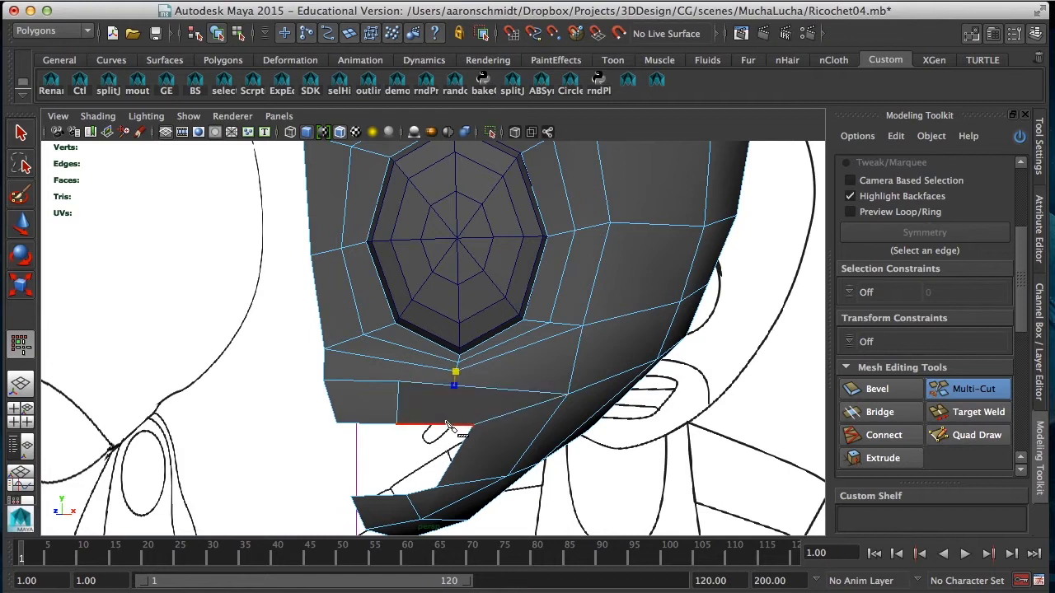
alt+drag(476, 416, 428, 440)
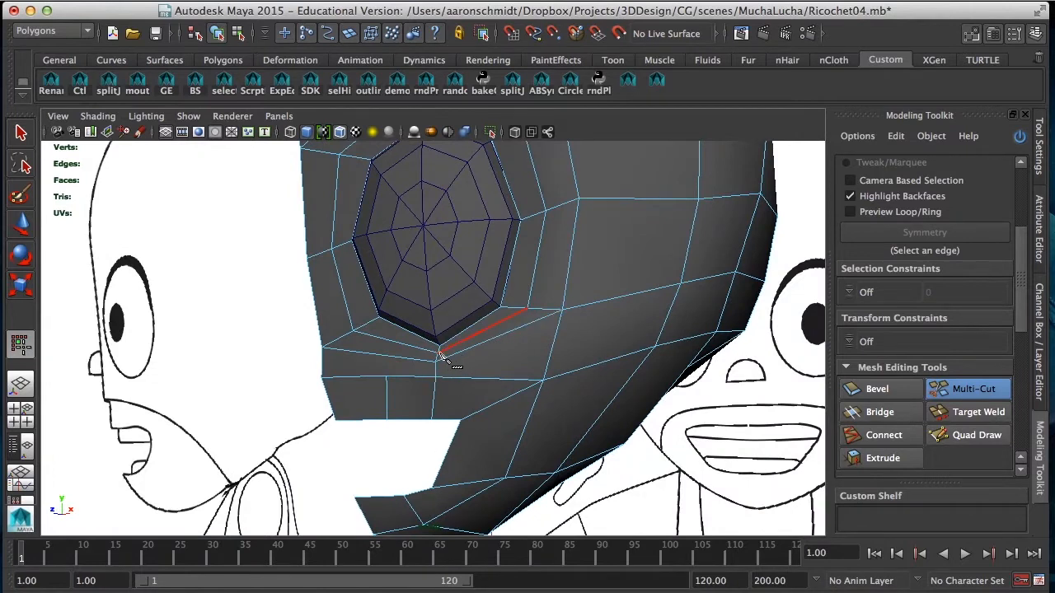
alt+drag(391, 401, 429, 343)
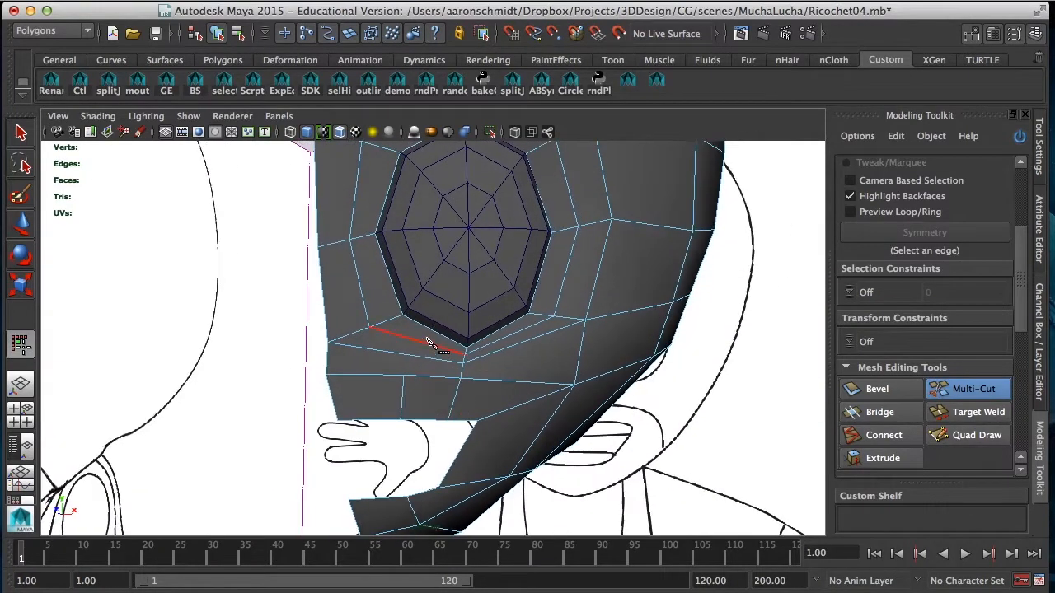
alt+drag(416, 394, 448, 396)
Step: Delete the two long edges running beneath the new eye loop on either side of the under-eye vertex
key(q)
click(397, 360)
shift+click(519, 361)
alt+drag(518, 363, 423, 363)
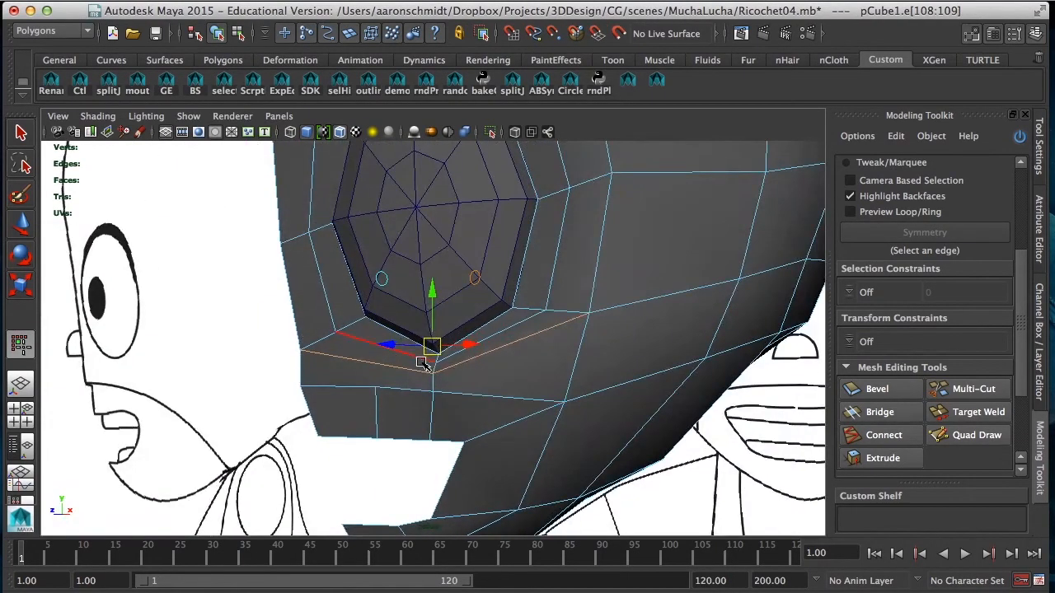
key(Delete)
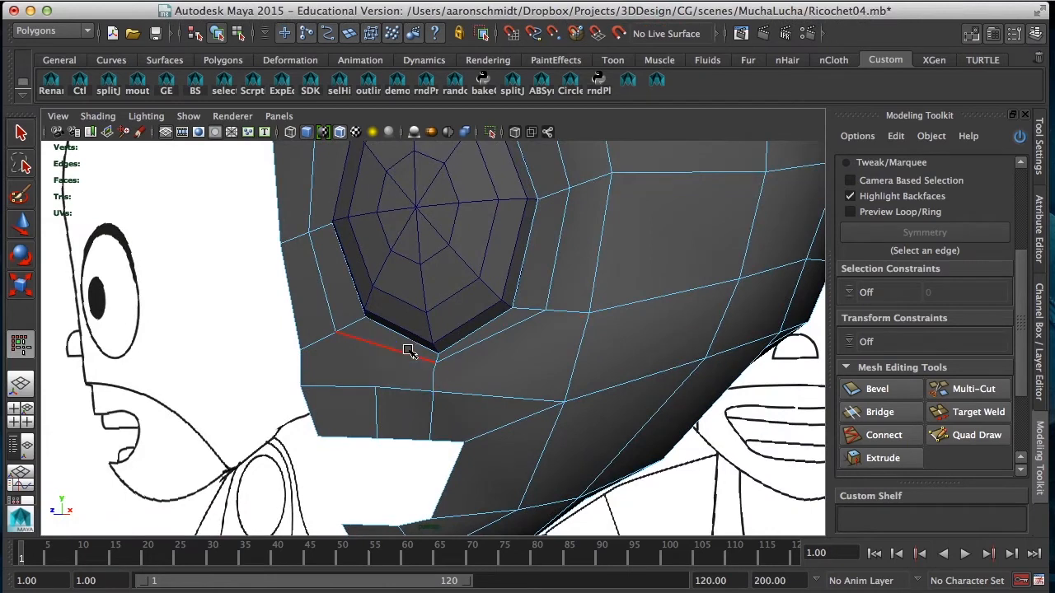
Step: Undo the last edits beneath the eye, and remove the two long edges under the eye loop again
right_drag(317, 319, 248, 280)
click(446, 382)
key(q)
key(z)
key(z)
key(z)
key(z)
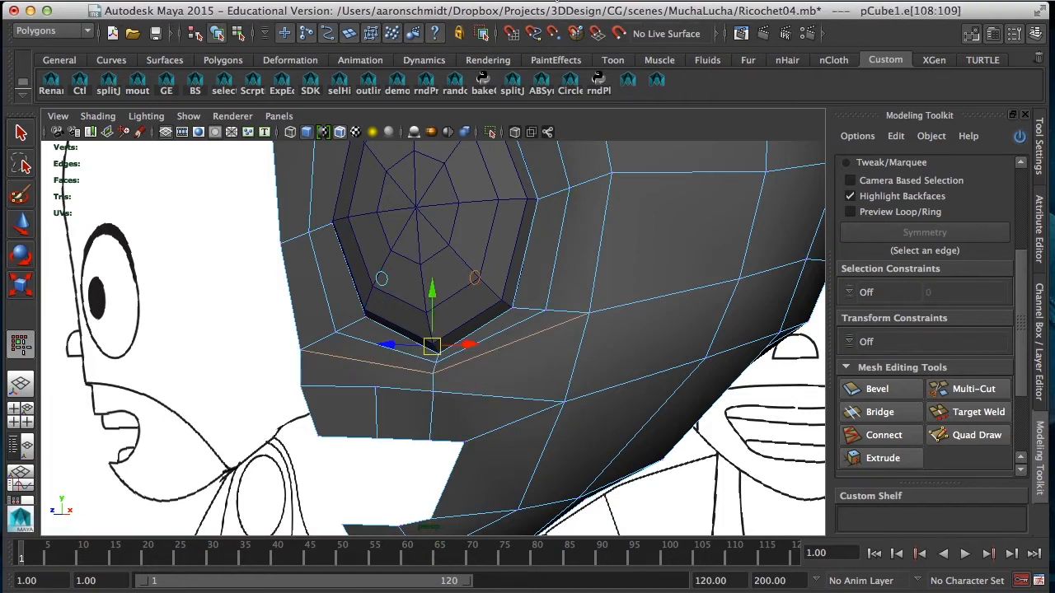
click(558, 1)
click(581, 216)
alt+drag(448, 399, 501, 400)
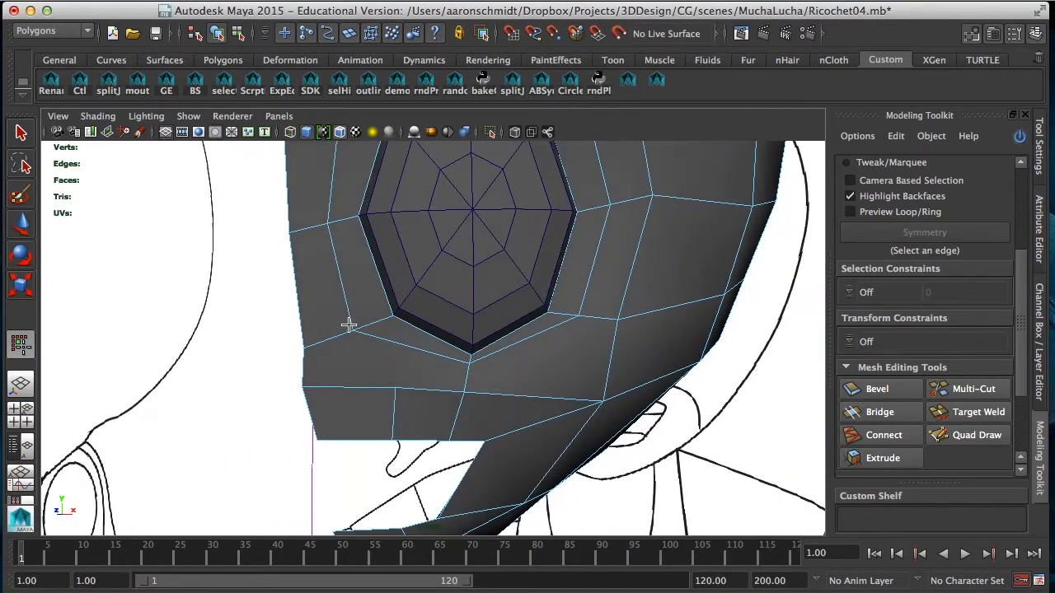
Step: Cut edges from the eye loop's lower inner corner down through the upper lip, and from the lip's vertical edge up to the loop
click(970, 389)
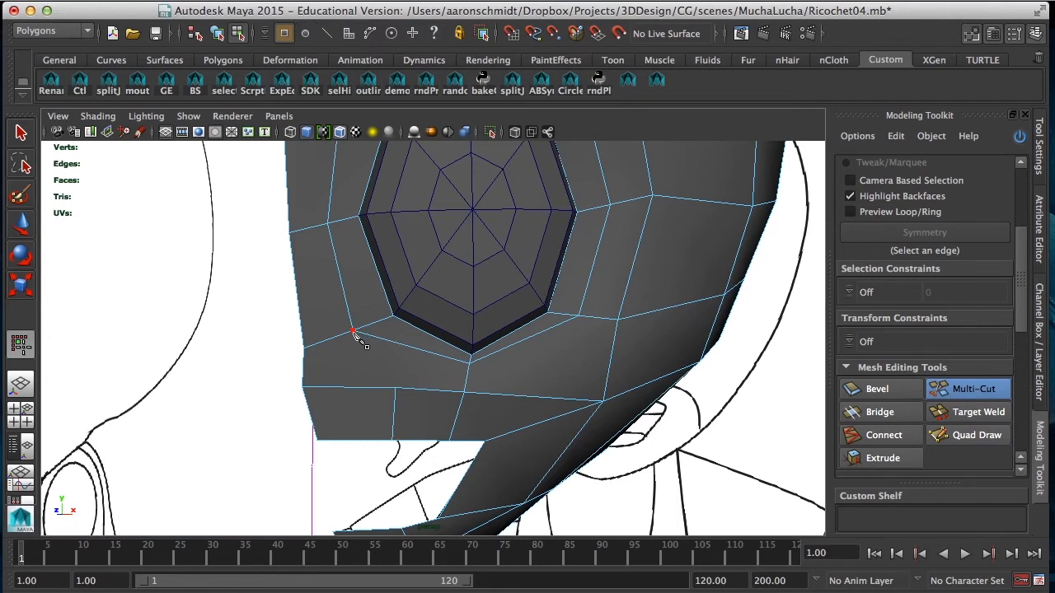
click(346, 386)
click(397, 388)
Step: In the front view, cut an edge from the centre line at the nose's top across to the eye socket
key(space)
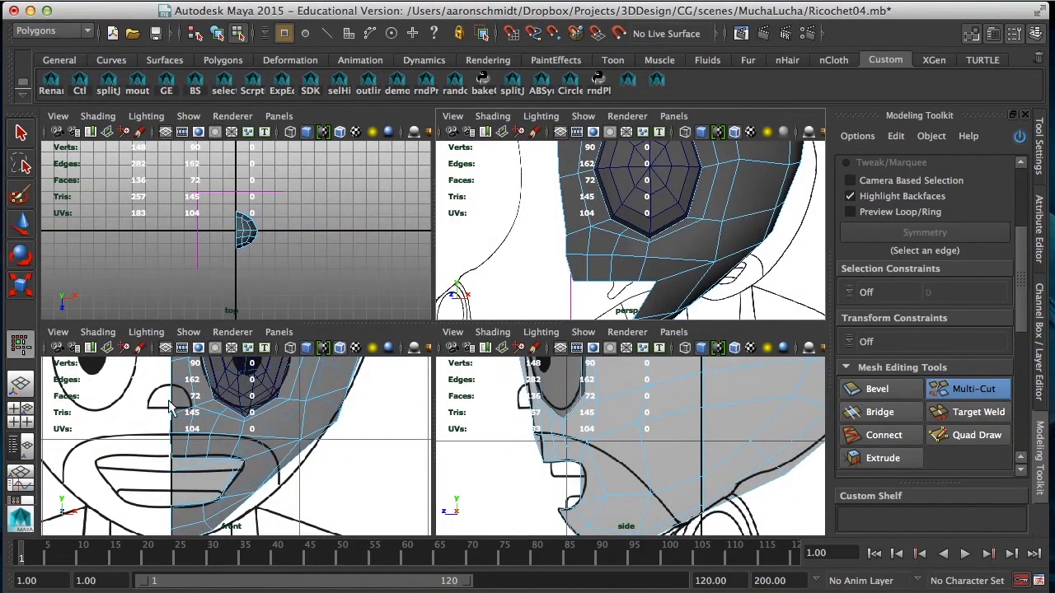
key(space)
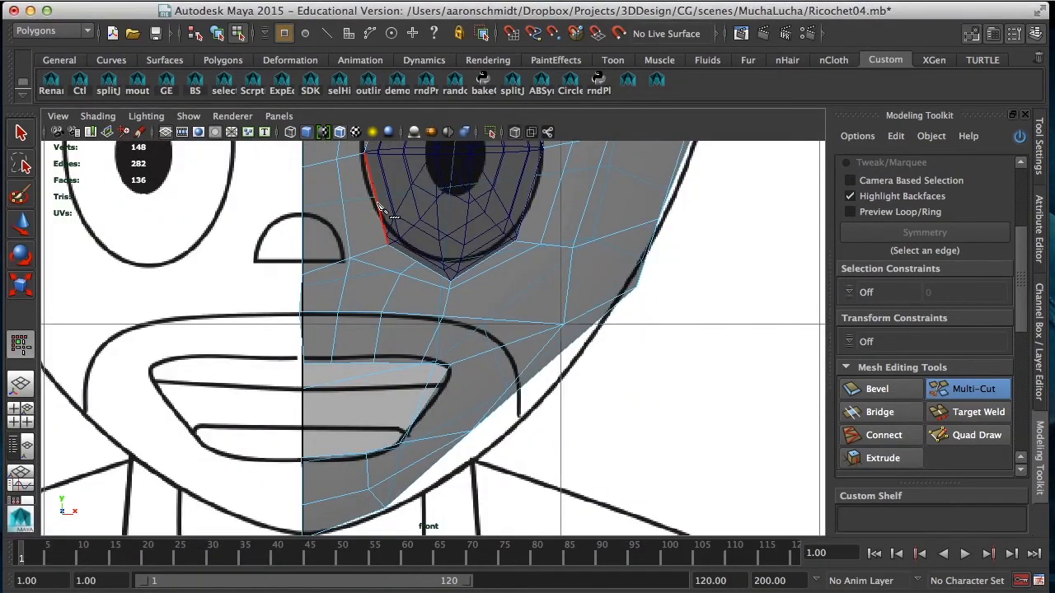
click(303, 213)
key(w)
Step: Move the nose-base vertices at the centre line and nose corner onto the reference nose, and shift the vertex beside the nose's top inward
right_drag(317, 241, 248, 232)
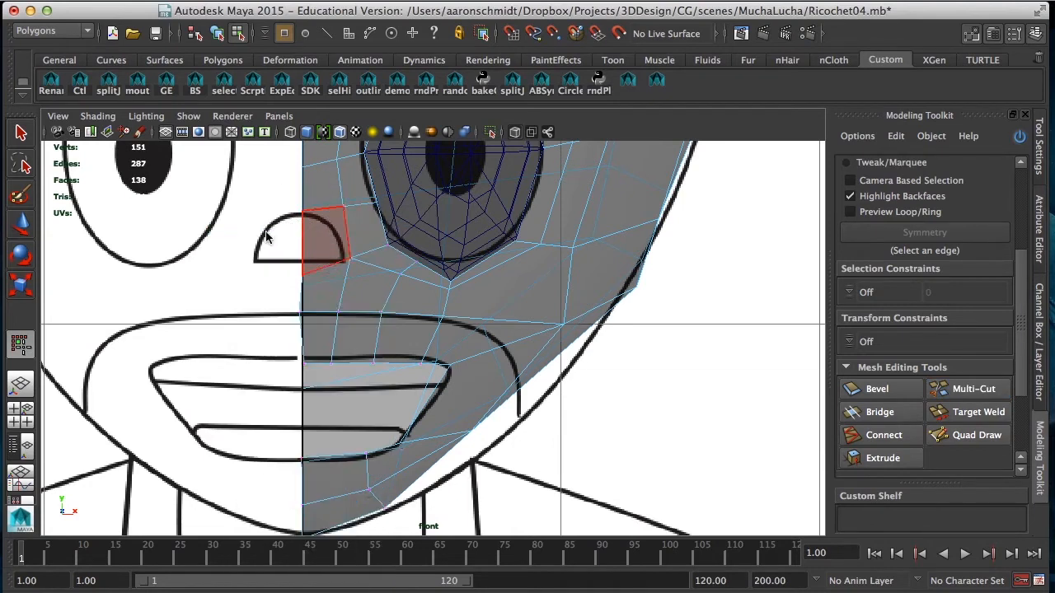
click(303, 275)
drag(305, 278, 302, 260)
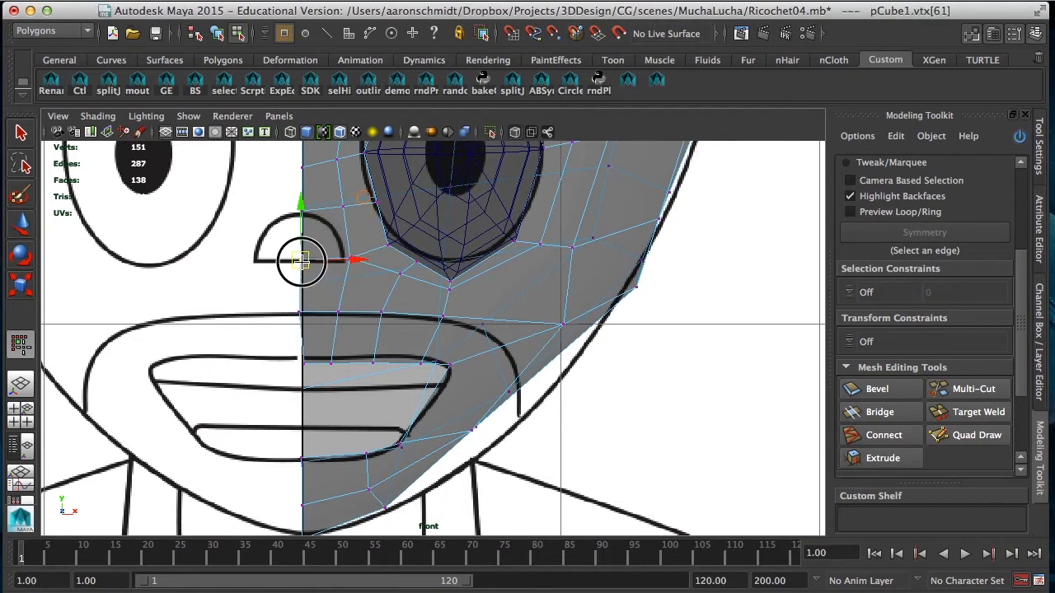
click(345, 260)
click(335, 208)
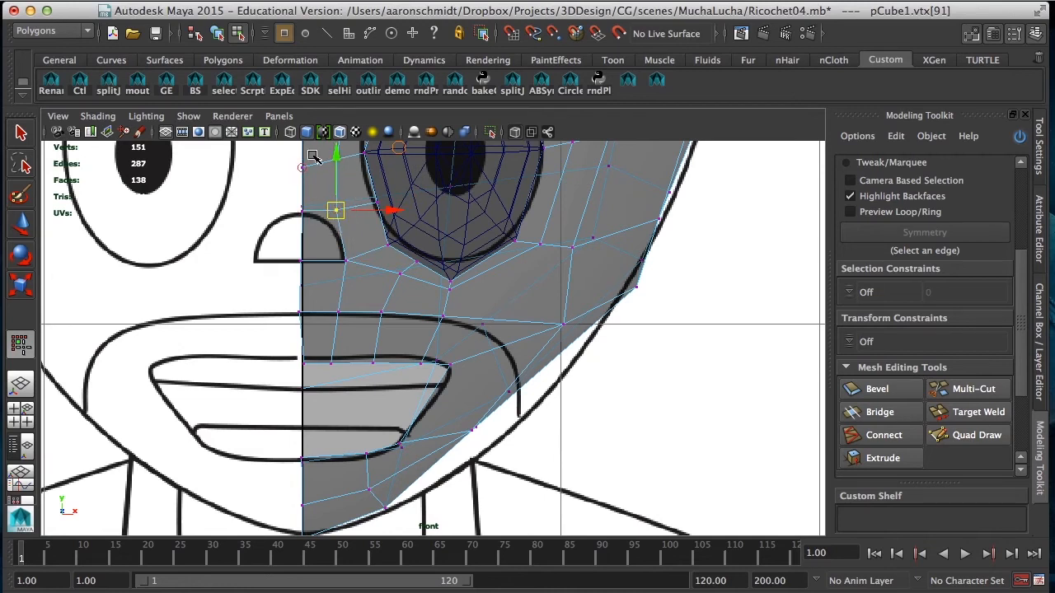
Step: Adjust the centre-line vertex above the nose and move the neighbouring eye-loop vertex slightly toward the centre line
drag(302, 163, 312, 179)
alt+middle_drag(325, 185, 324, 244)
drag(304, 181, 303, 172)
click(331, 220)
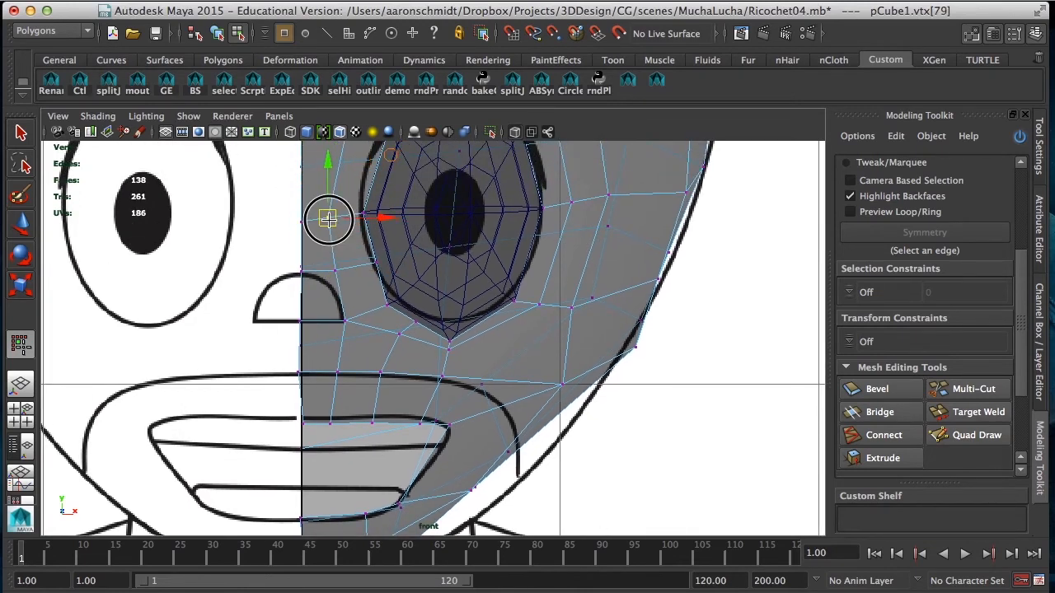
Step: Move the jaw vertex below the mouth corner outward and down onto the reference jawline in the front view
alt+middle_drag(336, 224, 321, 352)
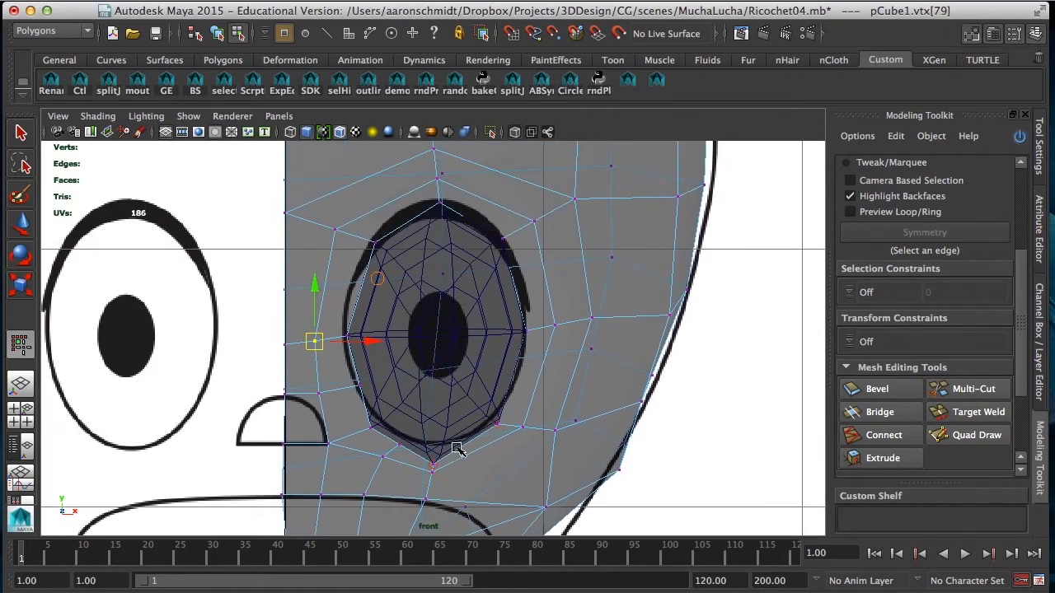
alt+middle_drag(459, 450, 397, 186)
alt+middle_drag(405, 430, 515, 301)
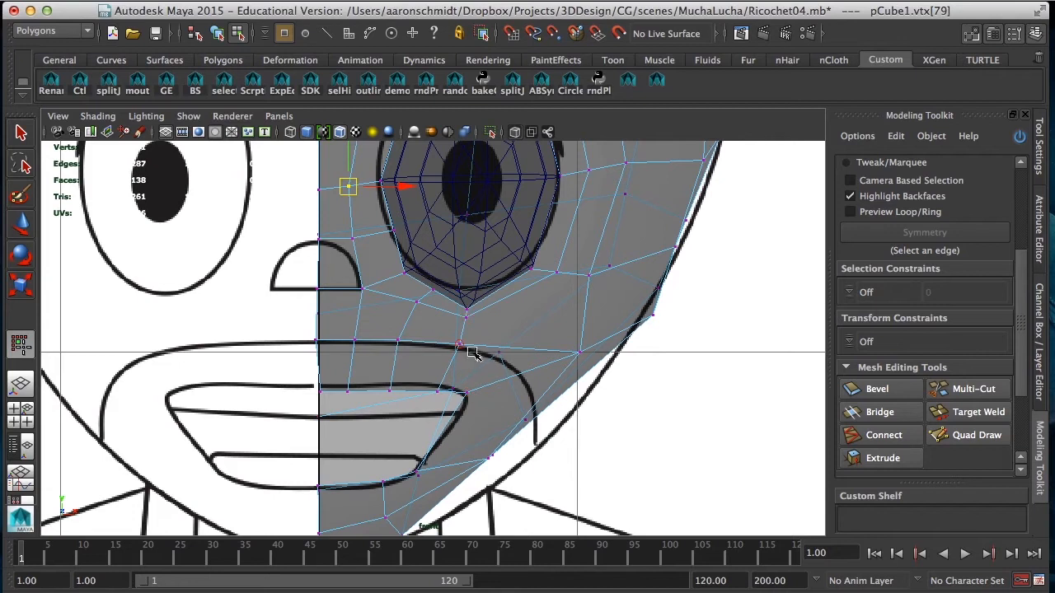
click(485, 453)
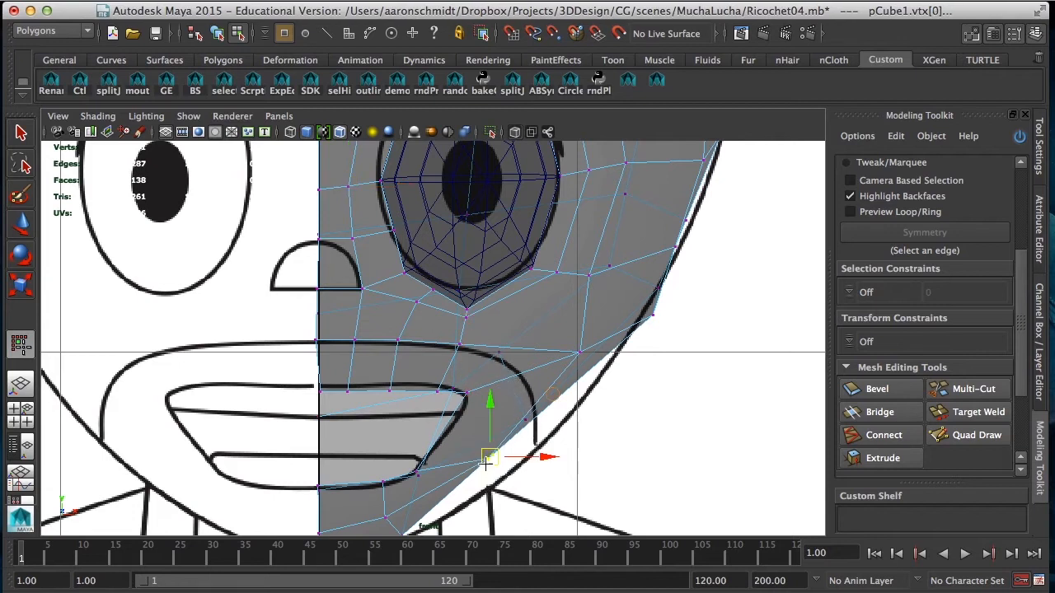
drag(489, 457, 503, 477)
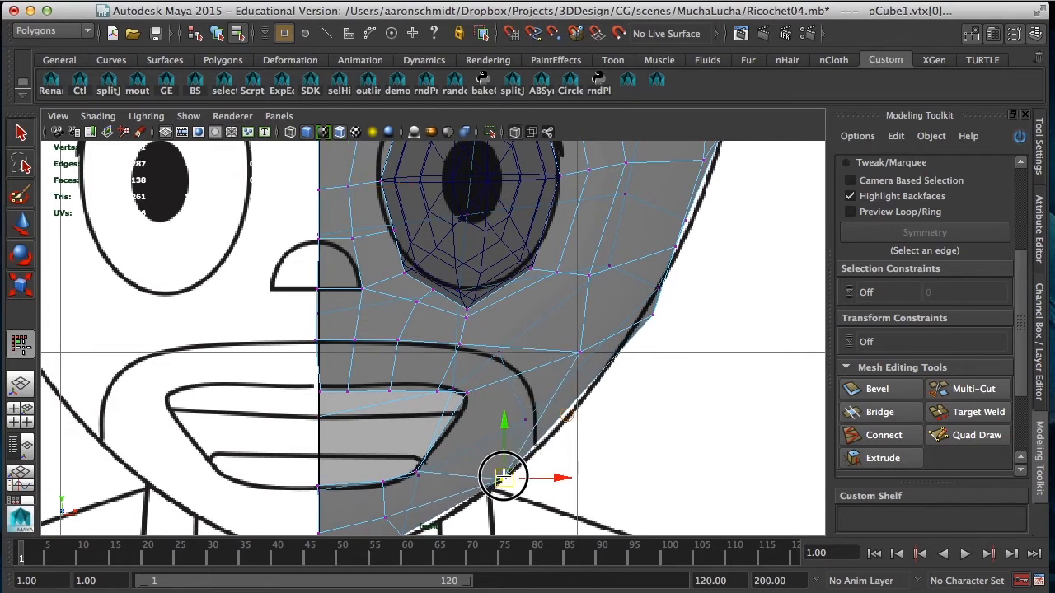
alt+middle_drag(575, 470, 565, 401)
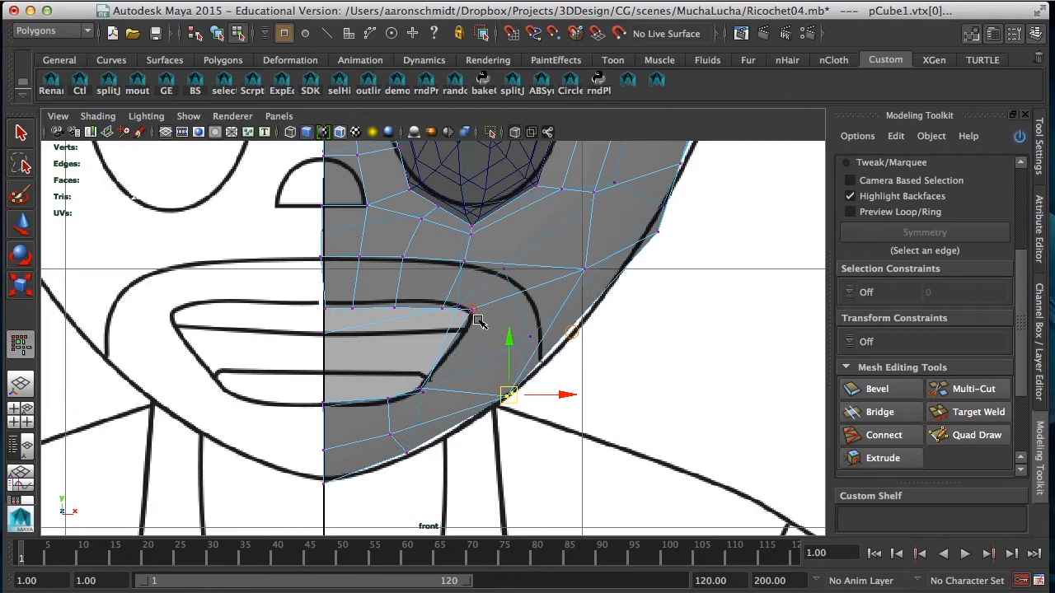
Step: Extrude the nose face beside the centre line inward with default settings and an offset of about 0.66
key(space)
alt+drag(568, 228, 539, 255)
key(space)
alt+drag(554, 338, 456, 368)
mouse_move(391, 357)
alt+mouse_down()
mouse_move(448, 341)
mouse_move(387, 351)
mouse_move(397, 344)
alt+mouse_up()
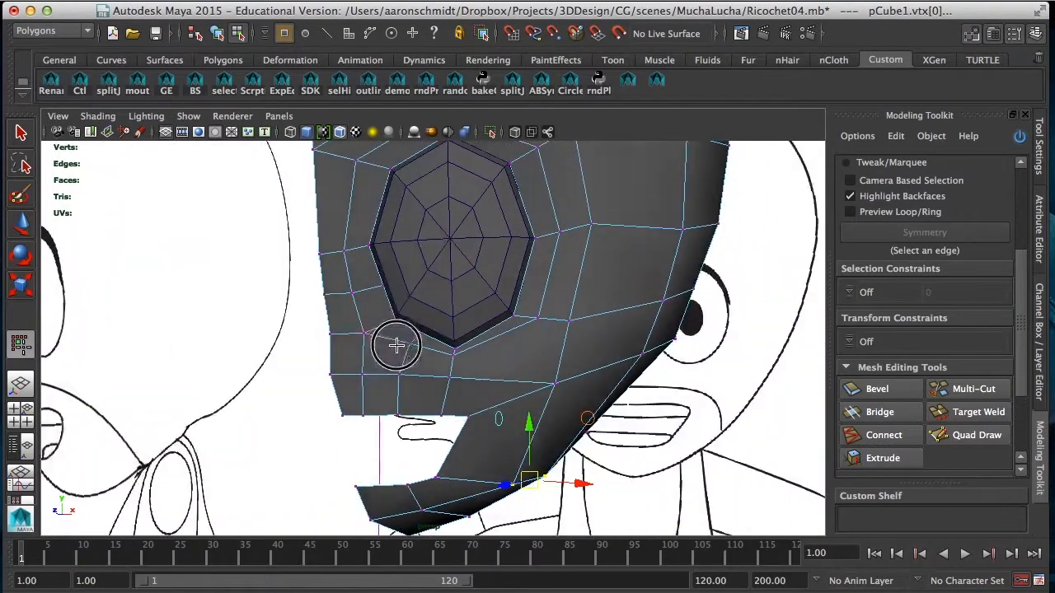
right_drag(345, 318, 344, 338)
click(345, 317)
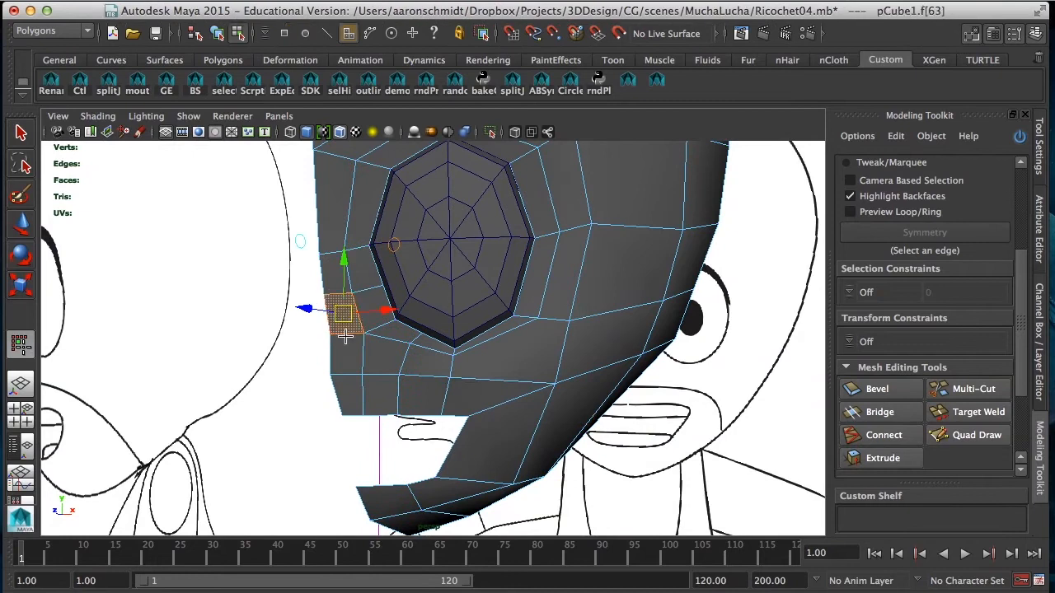
key(space)
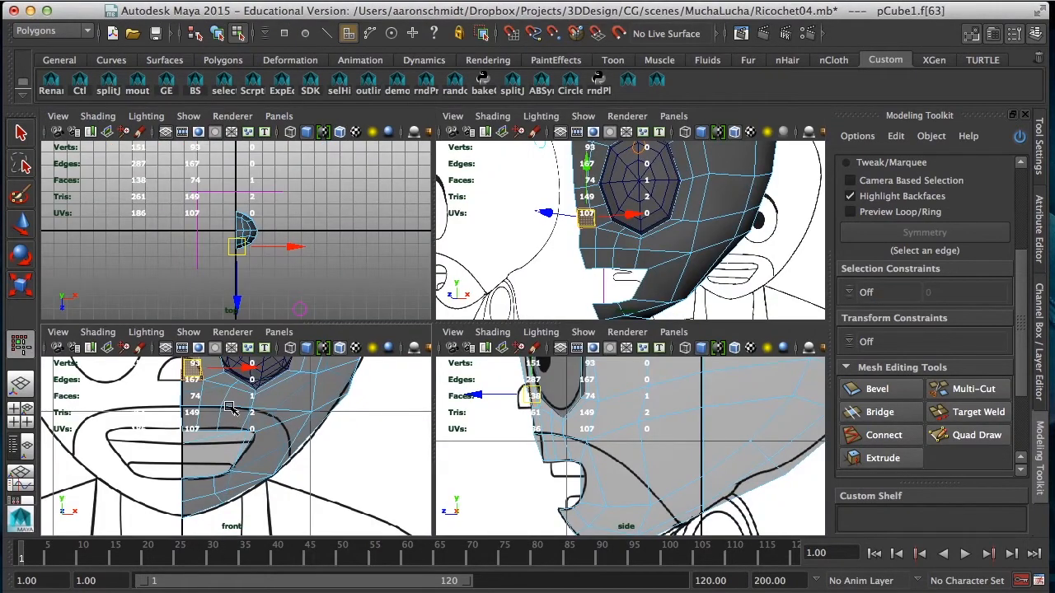
alt+middle_drag(221, 420, 235, 457)
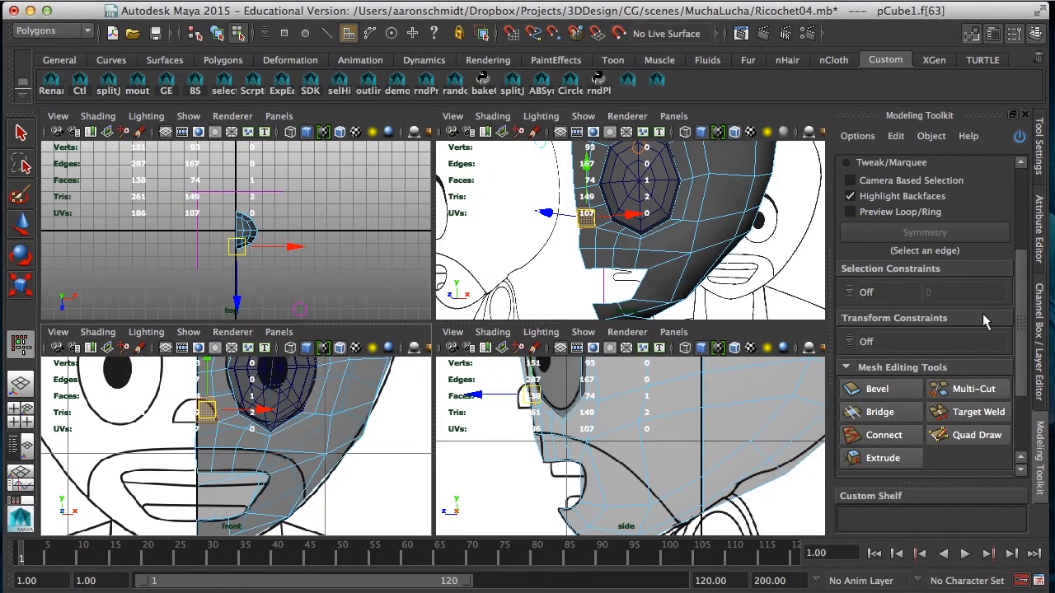
click(892, 460)
drag(1020, 385, 1013, 431)
click(907, 474)
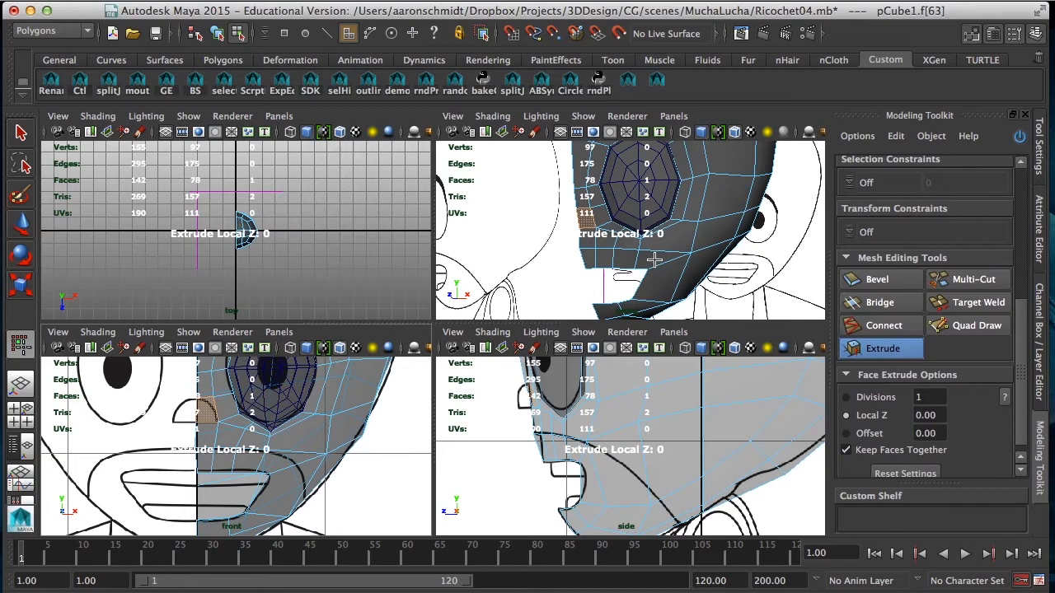
click(869, 435)
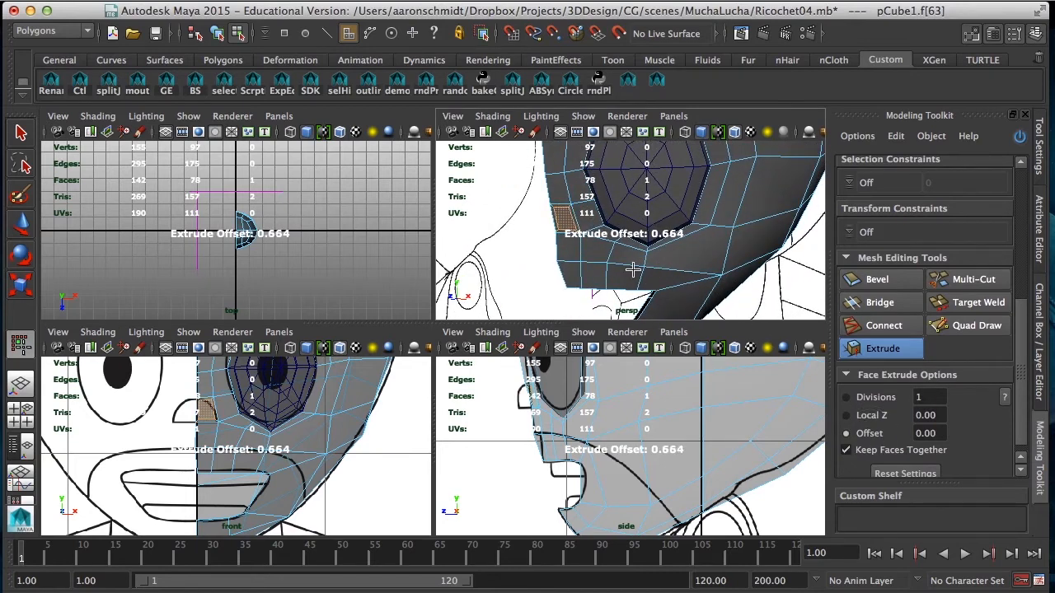
alt+drag(597, 278, 635, 294)
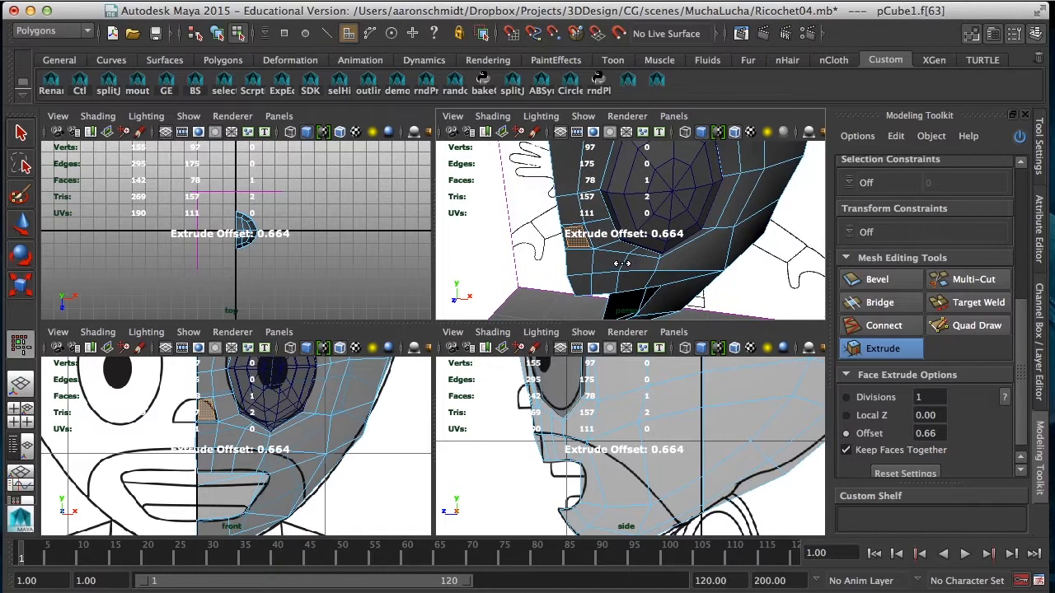
Step: Move the inset nose face forward to Z 39.82 and delete the extruded side face on the centre line
key(w)
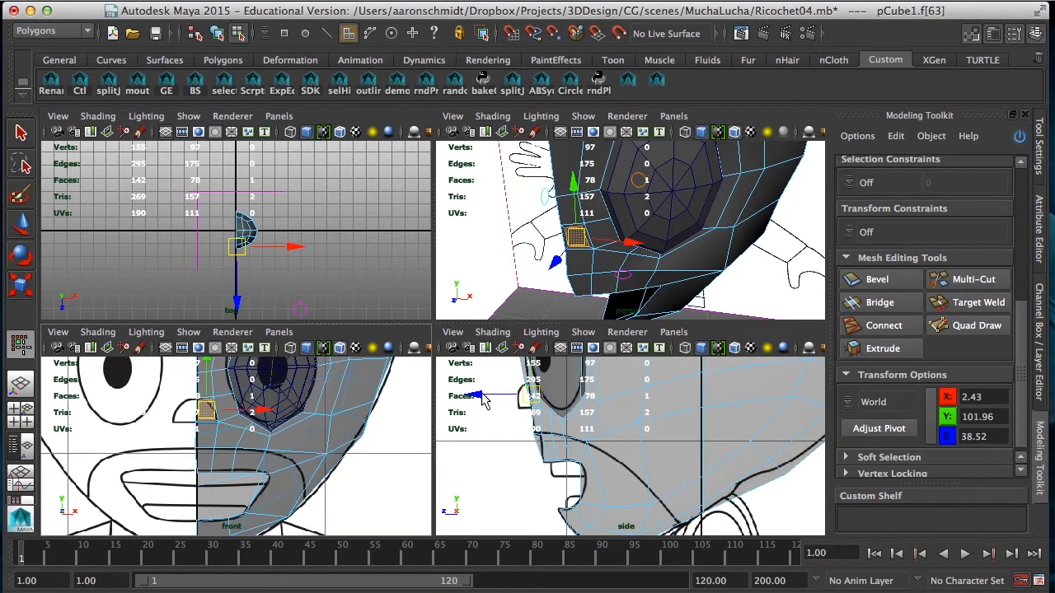
drag(482, 400, 474, 398)
alt+drag(587, 246, 601, 270)
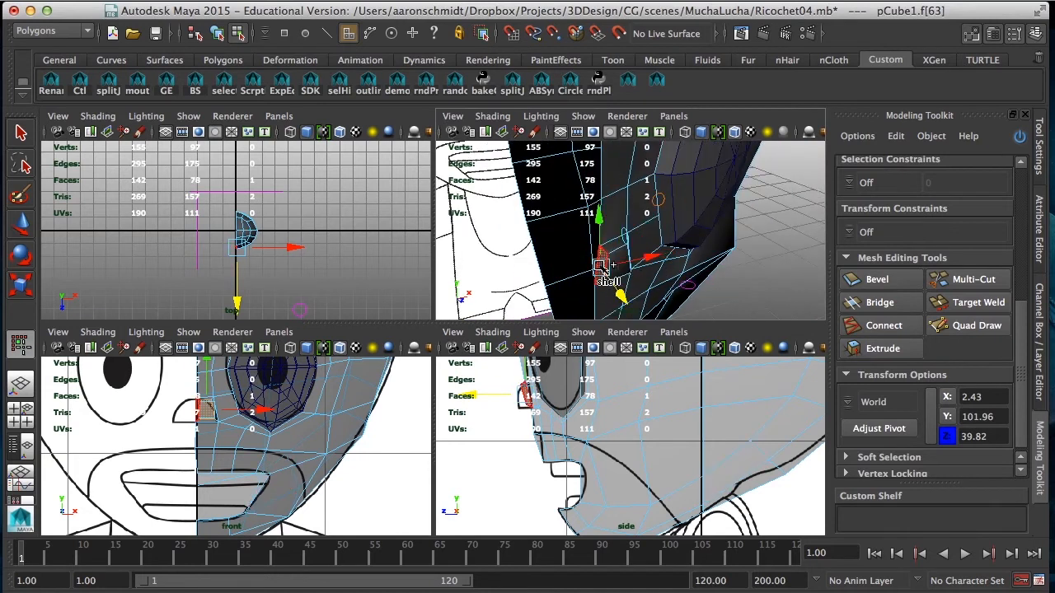
key(Delete)
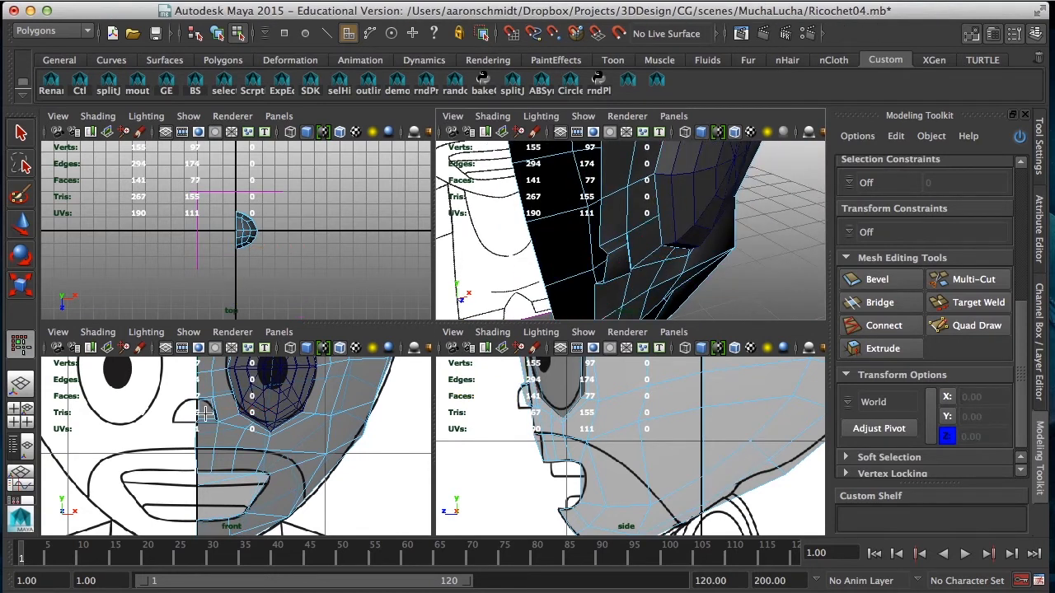
click(25, 224)
key(space)
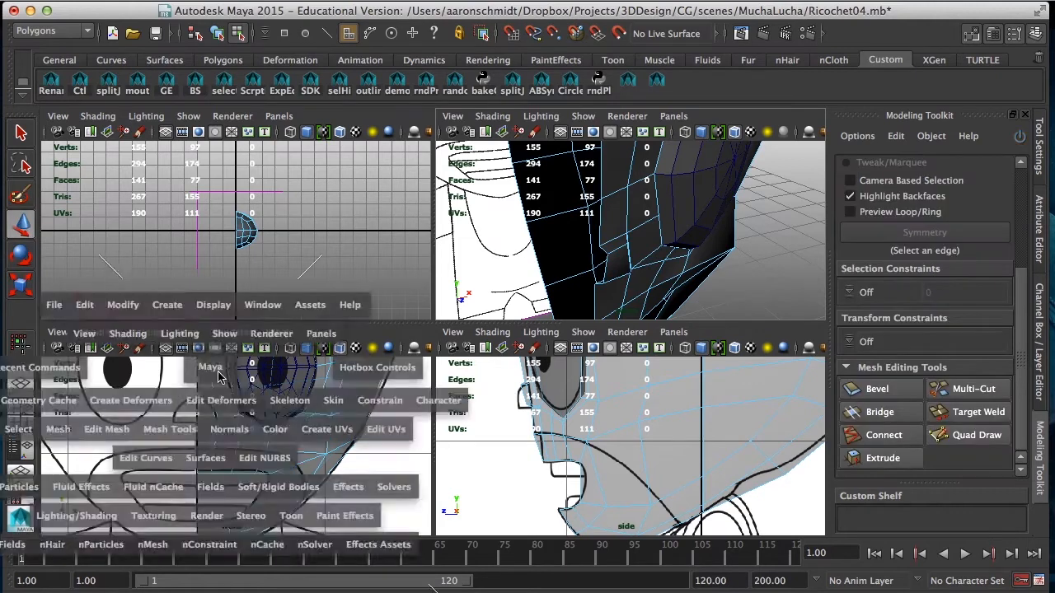
scroll(289, 346, up, 3)
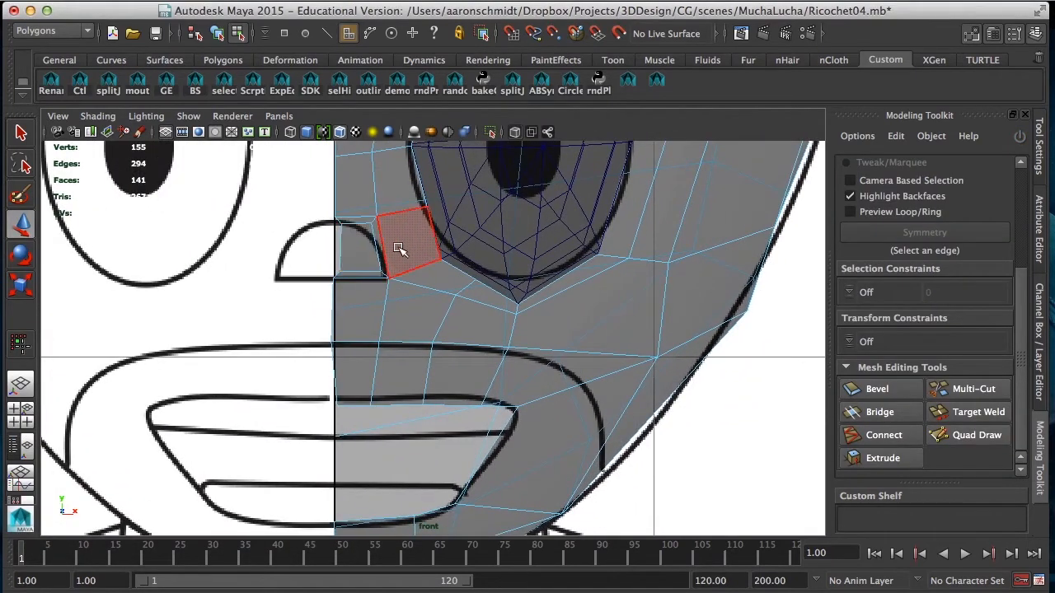
click(355, 249)
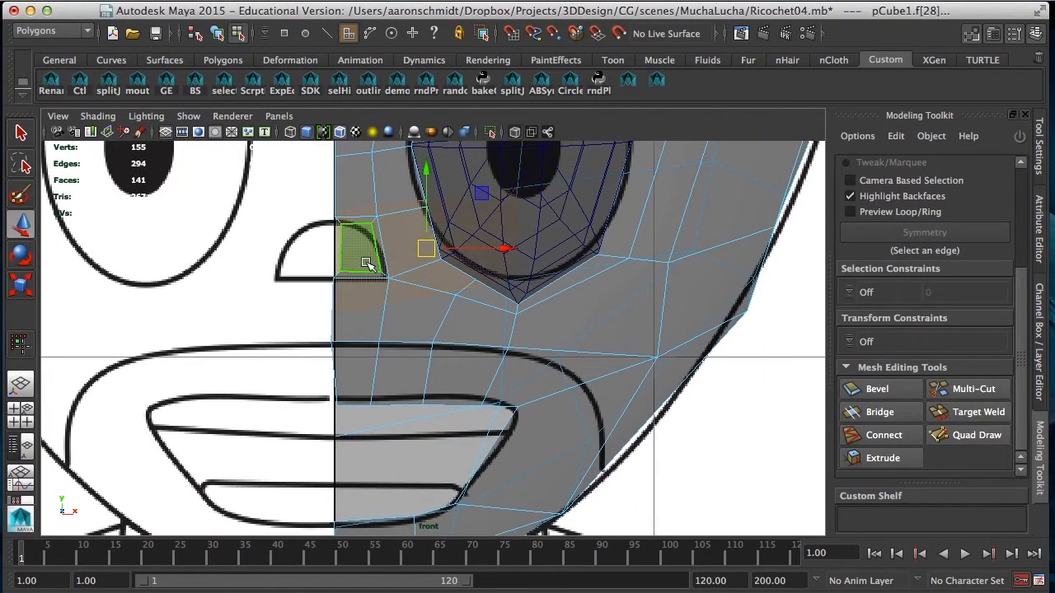
alt+drag(353, 252, 356, 253)
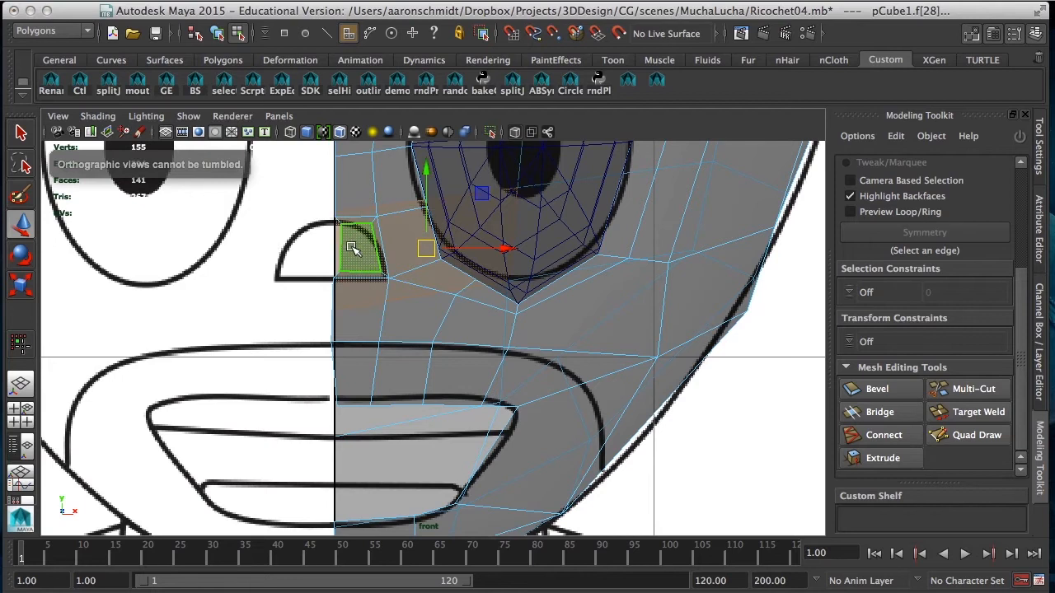
Step: Select the nose's front face, shift it slightly toward the centre line and scale it vertically
key(space)
alt+drag(559, 227, 581, 248)
click(593, 260)
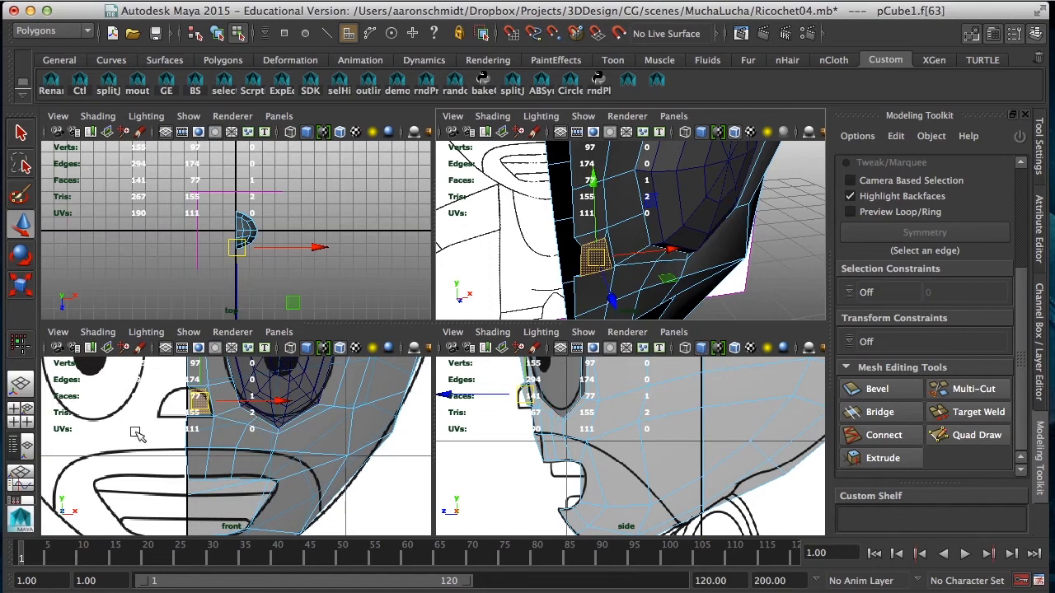
click(278, 403)
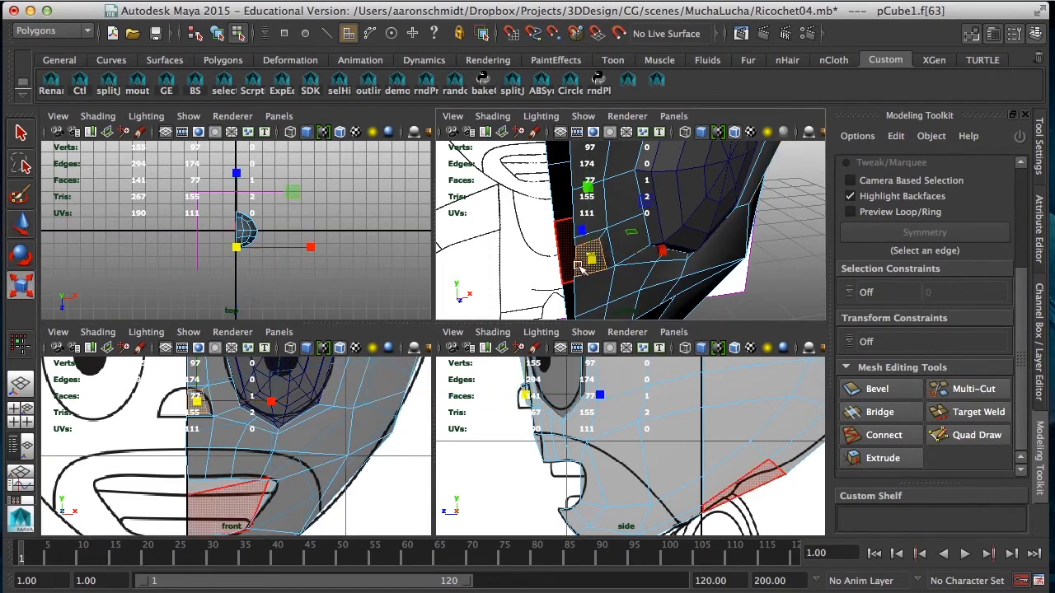
drag(587, 178, 587, 186)
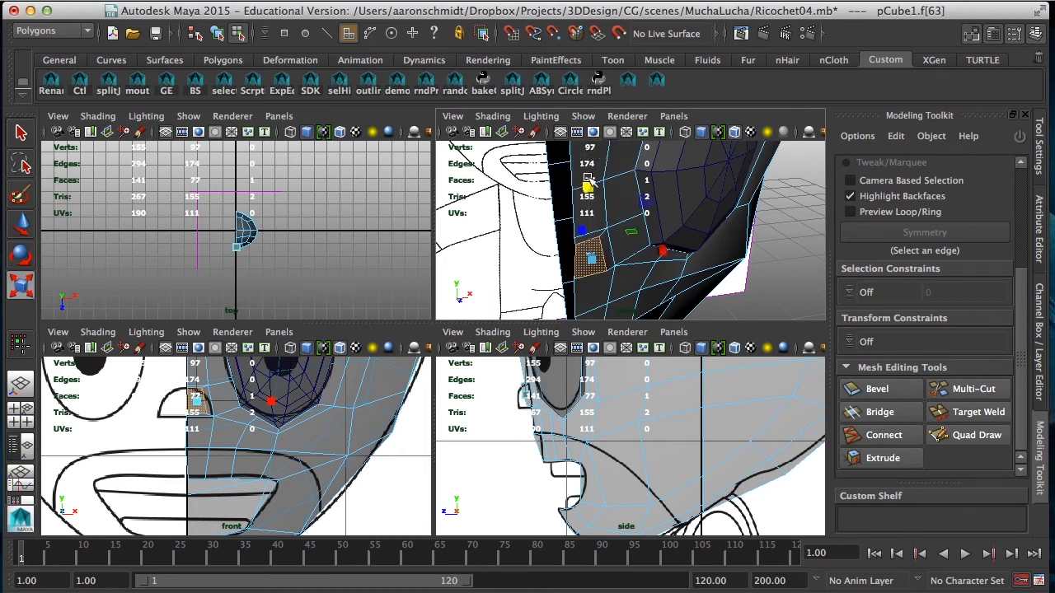
Step: Extrude the nose's front face again with reset settings and a Local Z of about 1.68
click(886, 460)
drag(1018, 358, 1017, 421)
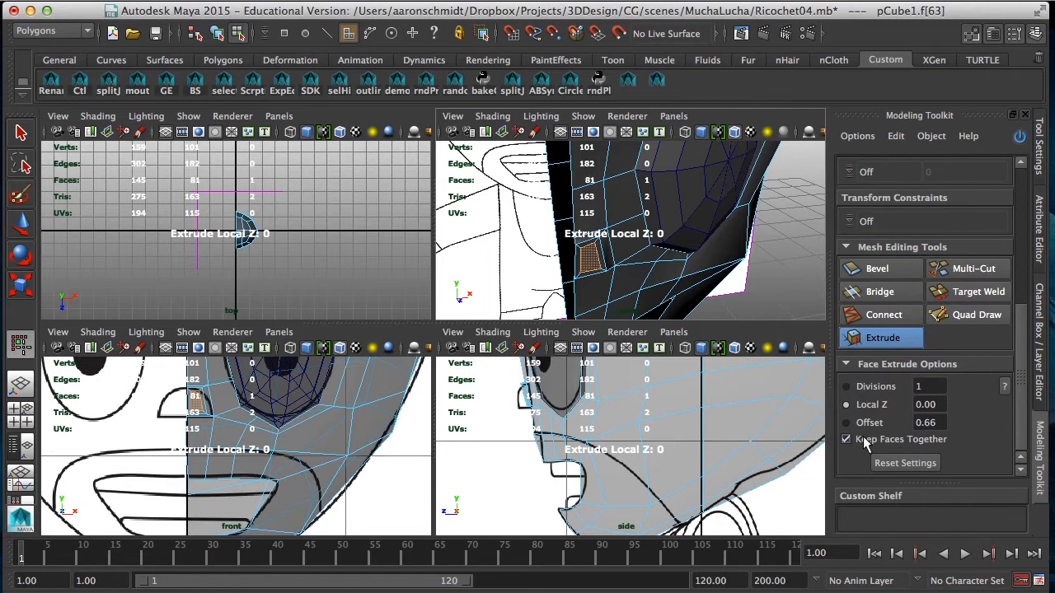
click(900, 464)
drag(575, 437, 585, 426)
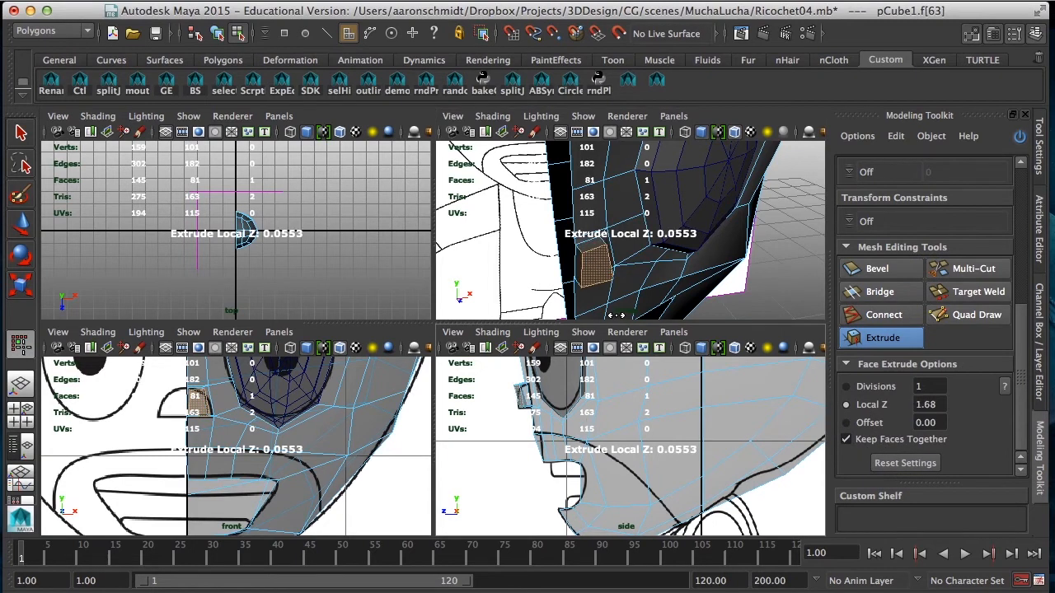
key(w)
key(space)
alt+drag(600, 282, 381, 272)
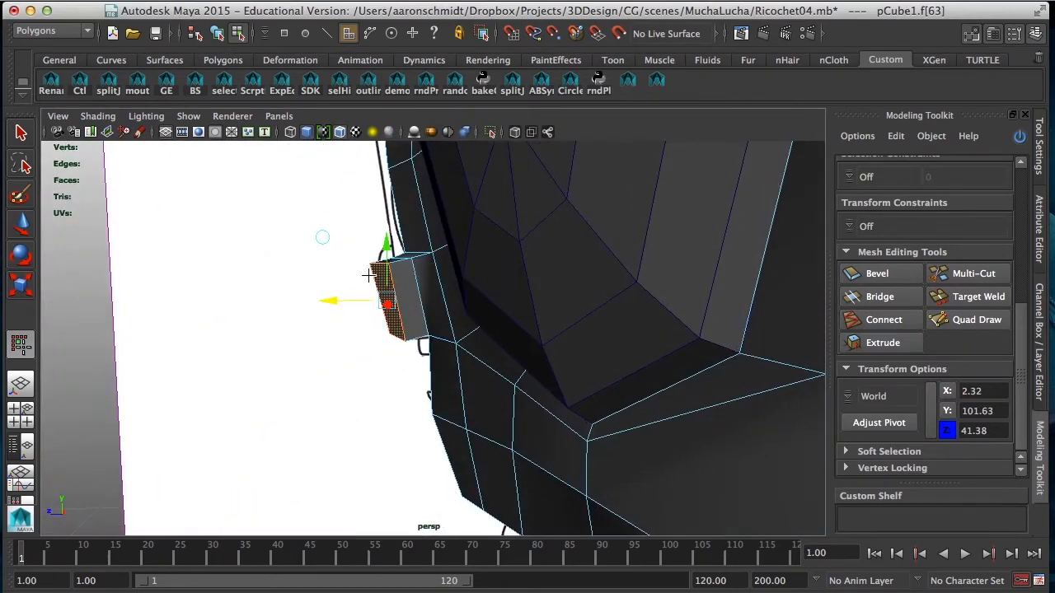
Step: Lower the nose's upper front vertex pair to Y 100.99 and Z 41.66, and adjust the height of the upper rear pair
right_drag(378, 268, 327, 265)
mouse_move(356, 255)
alt+mouse_down()
mouse_move(354, 286)
mouse_move(355, 256)
mouse_move(370, 252)
mouse_move(343, 255)
mouse_move(360, 217)
mouse_move(365, 239)
mouse_move(424, 267)
mouse_move(420, 274)
mouse_move(377, 257)
alt+mouse_up()
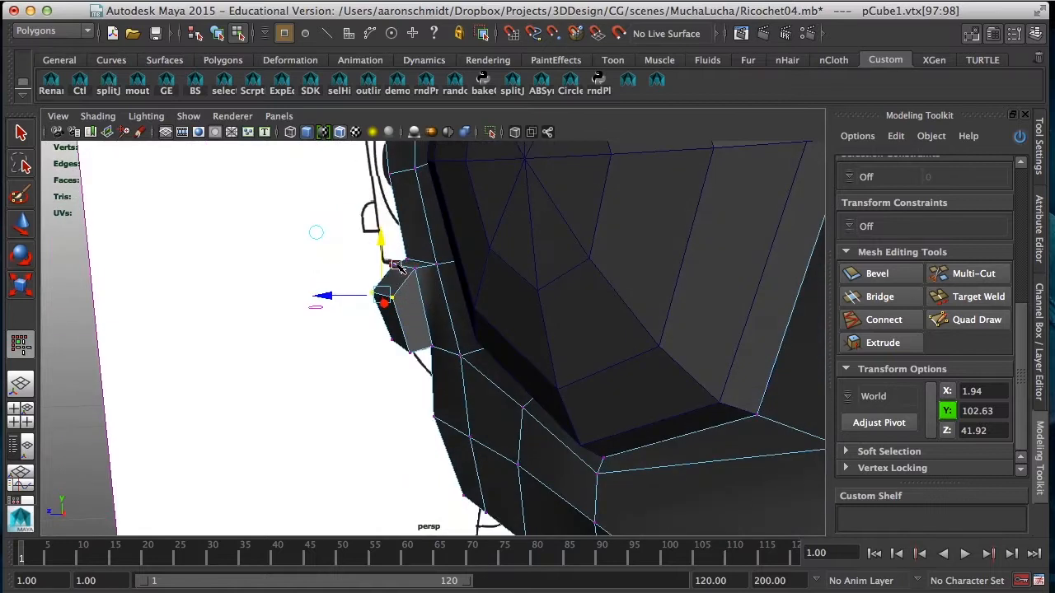
click(398, 266)
shift+click(417, 268)
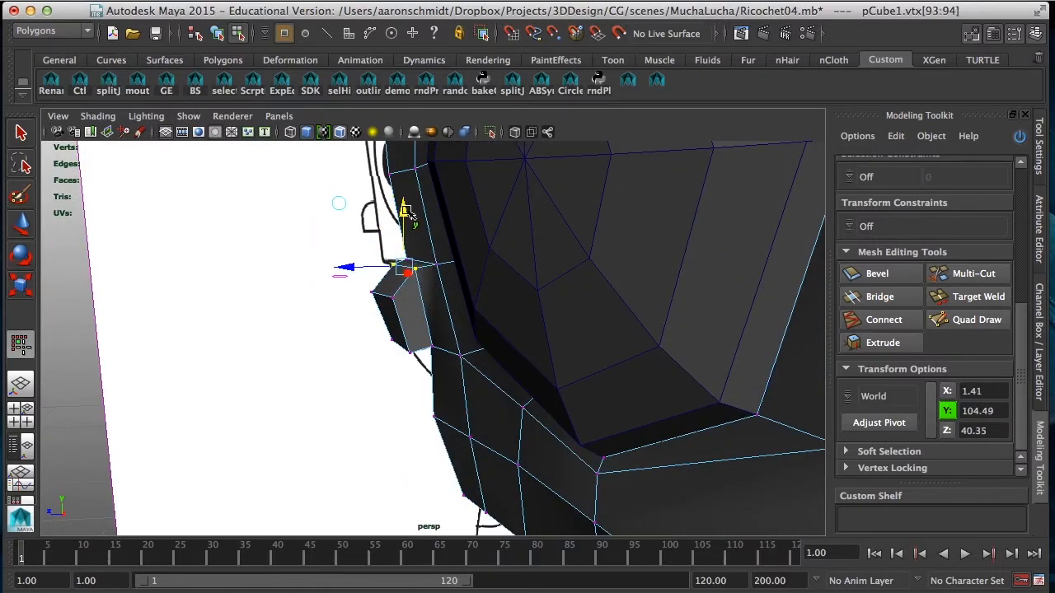
alt+drag(400, 229, 368, 291)
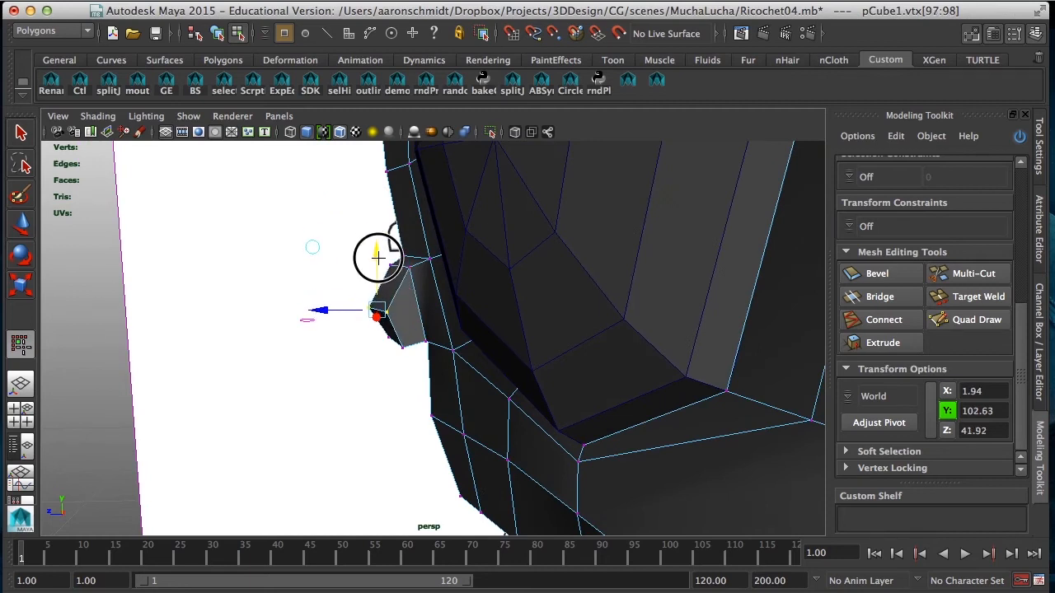
alt+drag(388, 325, 355, 320)
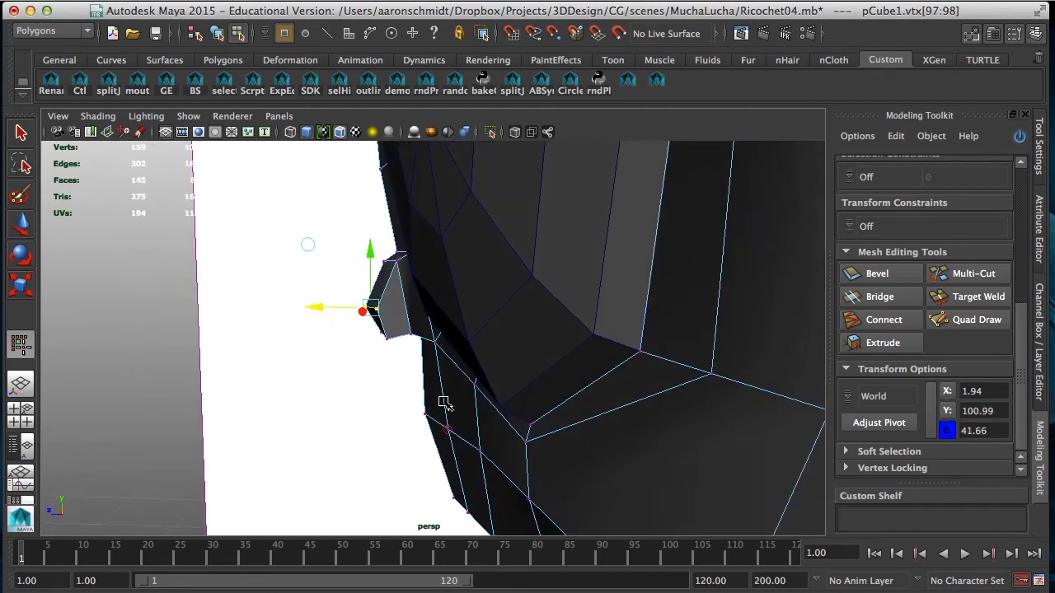
Step: Shift the nose's lower front corner in depth, placing its outer vertex at Z 40.69
alt+drag(444, 403, 382, 357)
click(371, 336)
drag(327, 329, 559, 375)
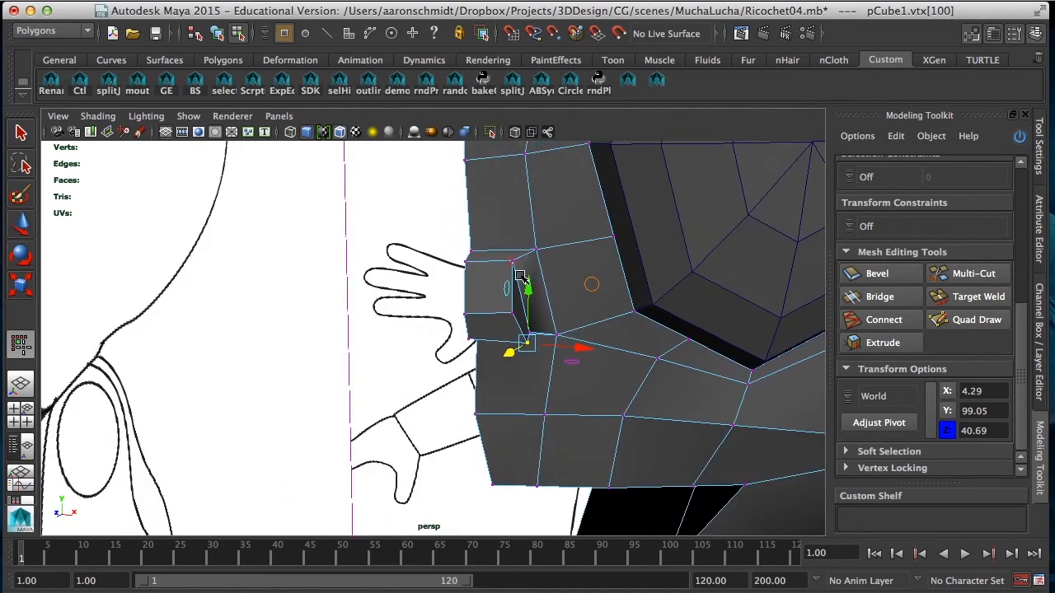
Step: Adjust the nose's outer side vertices sideways: the upper rear one, the lower rear one and the lower front one
click(512, 262)
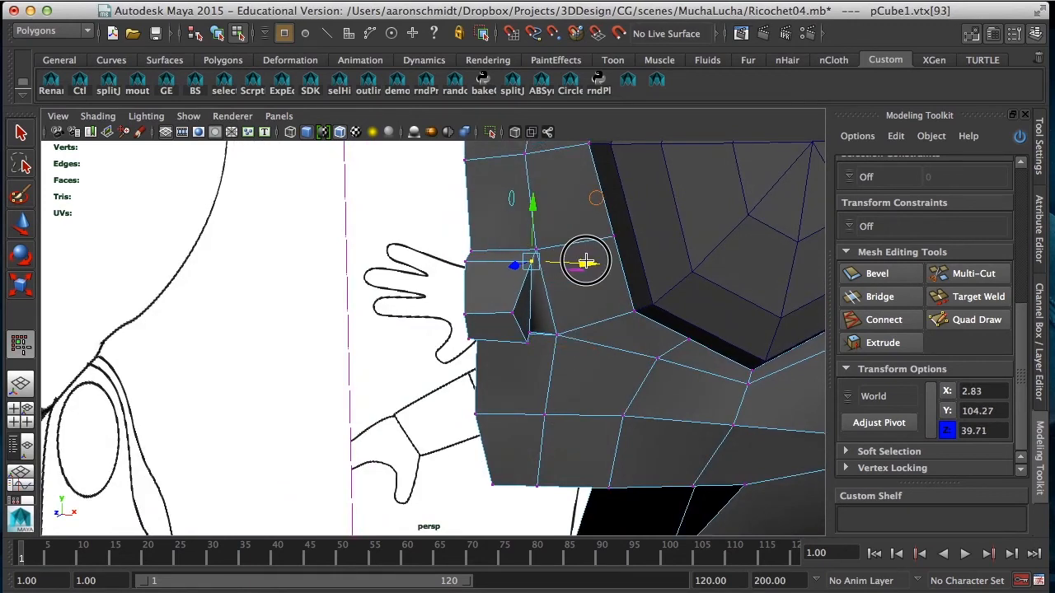
click(529, 331)
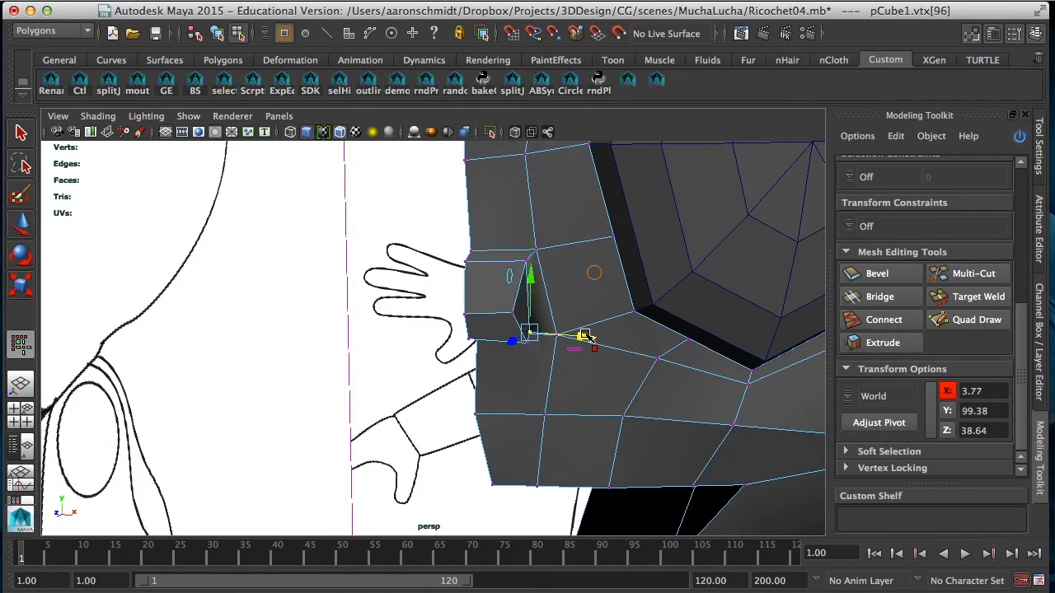
drag(583, 336, 599, 337)
click(363, 349)
click(528, 342)
drag(582, 349, 399, 326)
Step: Adjust the height of the nose's lower rear vertex pair and move the front tip vertex near the centre line to Z 41.86
click(404, 319)
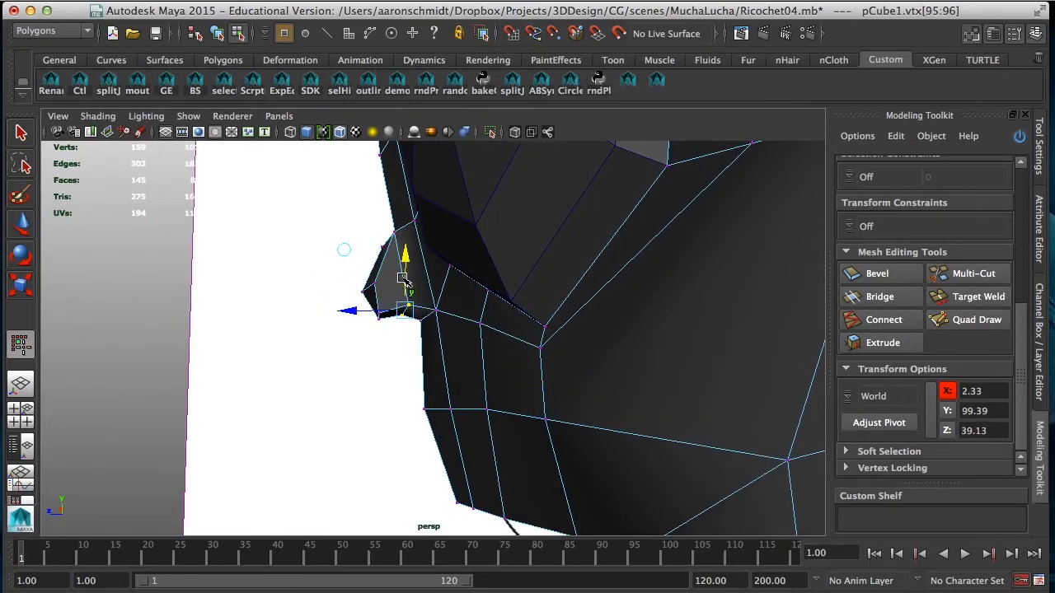
drag(404, 264, 358, 332)
click(362, 295)
Step: Return to object mode with smooth mesh preview and examine the nose shape across all four views
key(space)
alt+drag(557, 283, 689, 283)
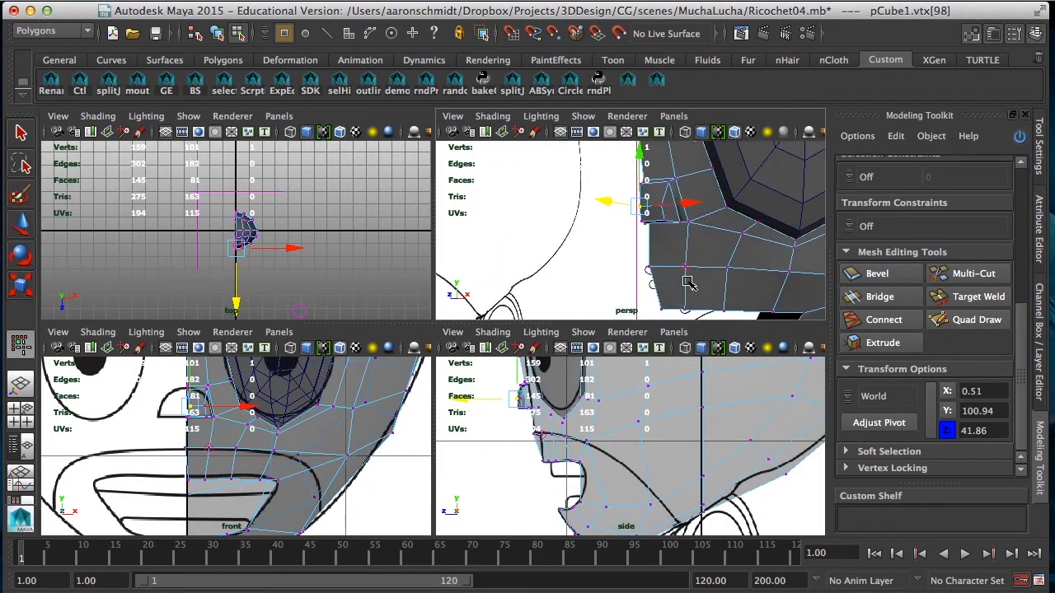
right_drag(691, 254, 751, 236)
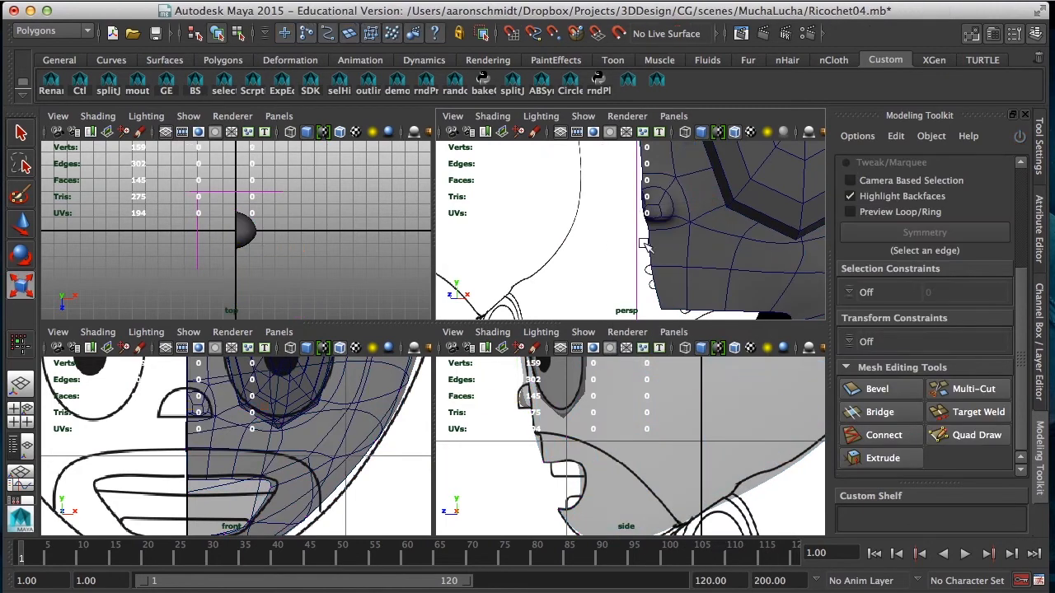
Step: Delete the nose's inner face on the open centre side of the half head
key(space)
alt+right_drag(635, 283, 726, 302)
alt+drag(726, 303, 748, 303)
click(586, 307)
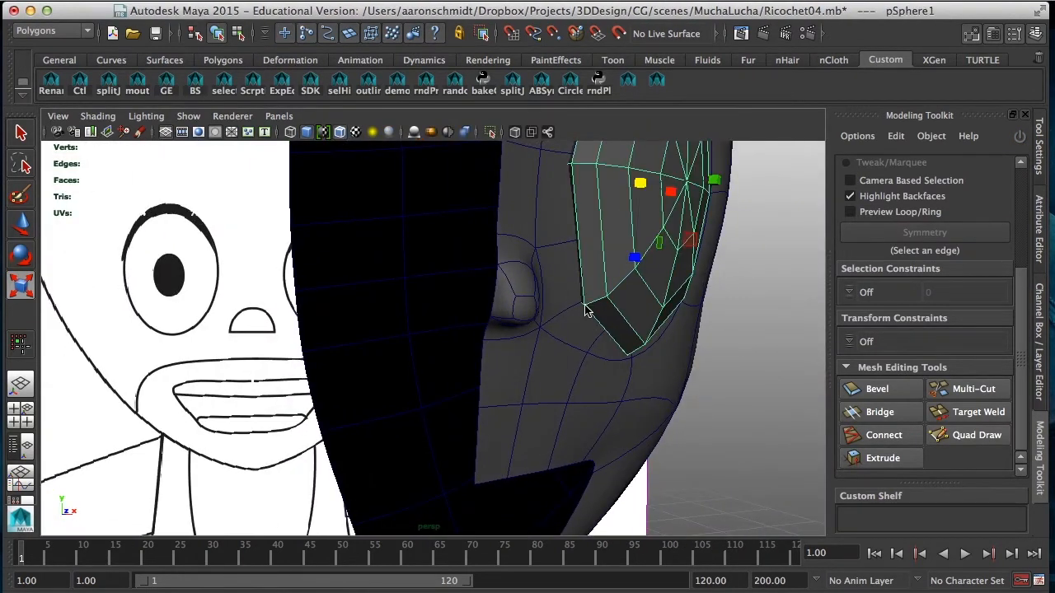
click(511, 322)
right_drag(514, 276, 509, 304)
click(501, 303)
key(Delete)
Step: Select the nose's six centre-side vertices, flatten them sideways into a straight vertical line and align it with the head's centre line
alt+drag(515, 341, 494, 325)
right_drag(495, 264, 445, 262)
click(479, 286)
key(space)
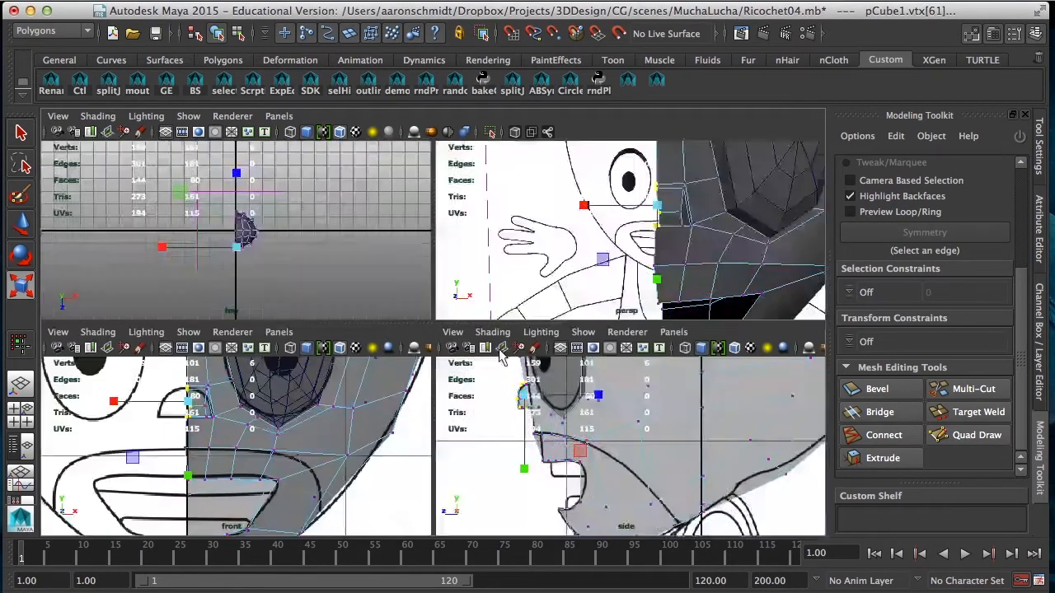
key(space)
alt+middle_drag(299, 338, 322, 442)
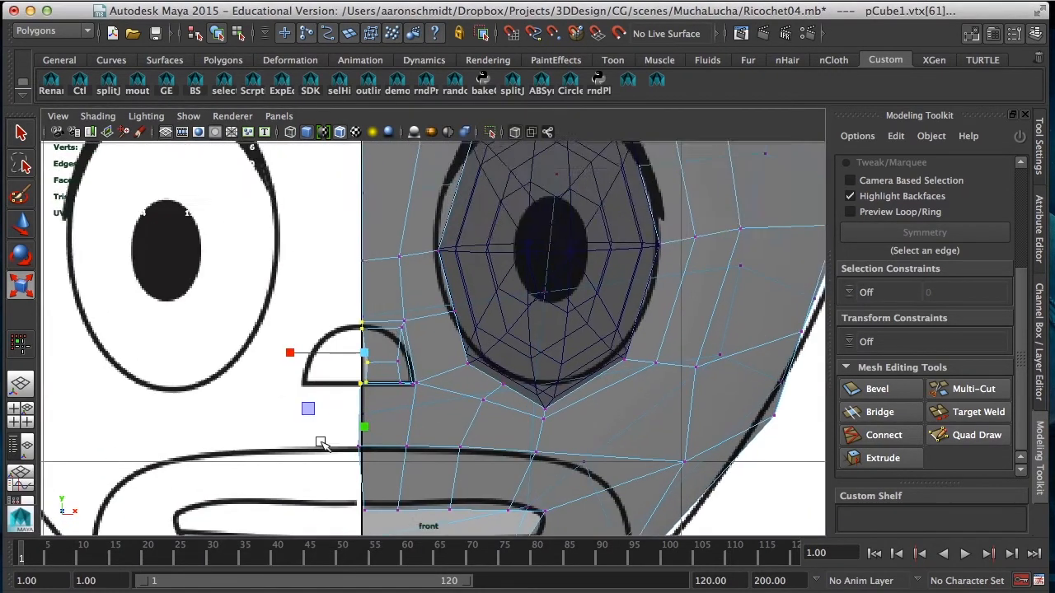
alt+right_drag(322, 443, 448, 459)
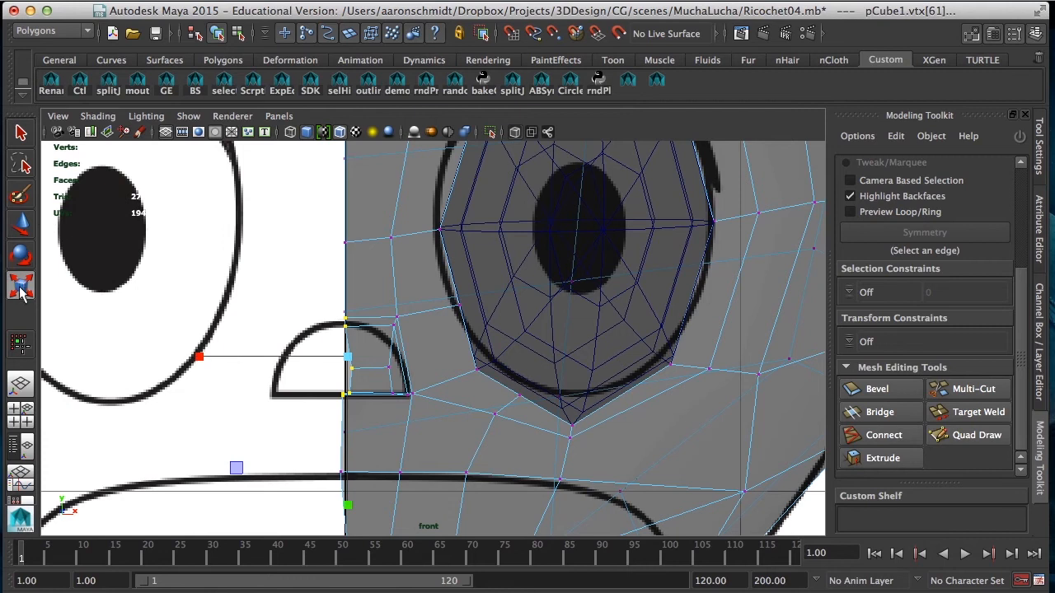
click(201, 356)
drag(199, 356, 305, 360)
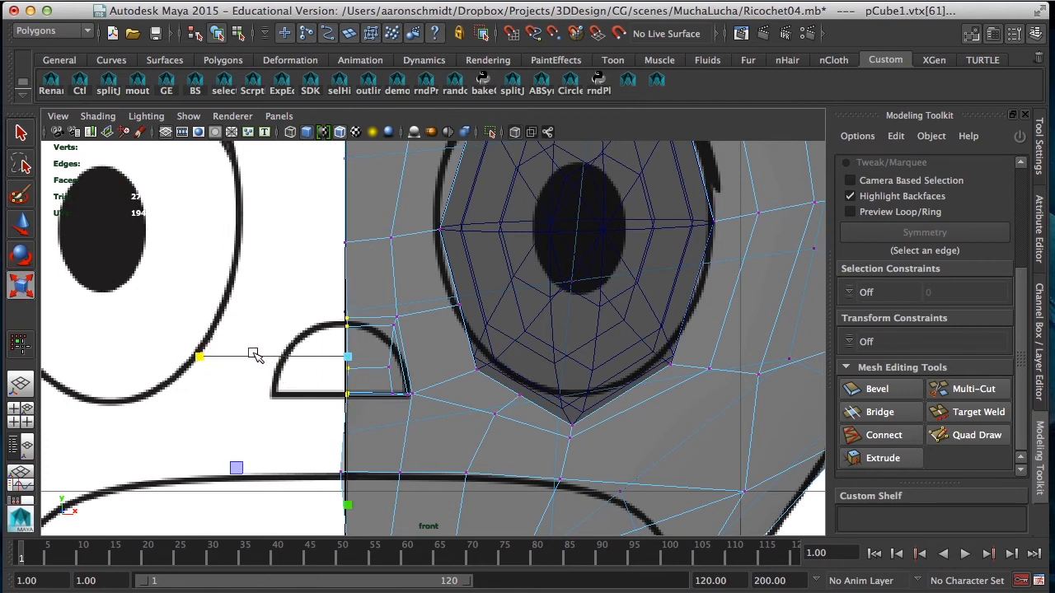
key(w)
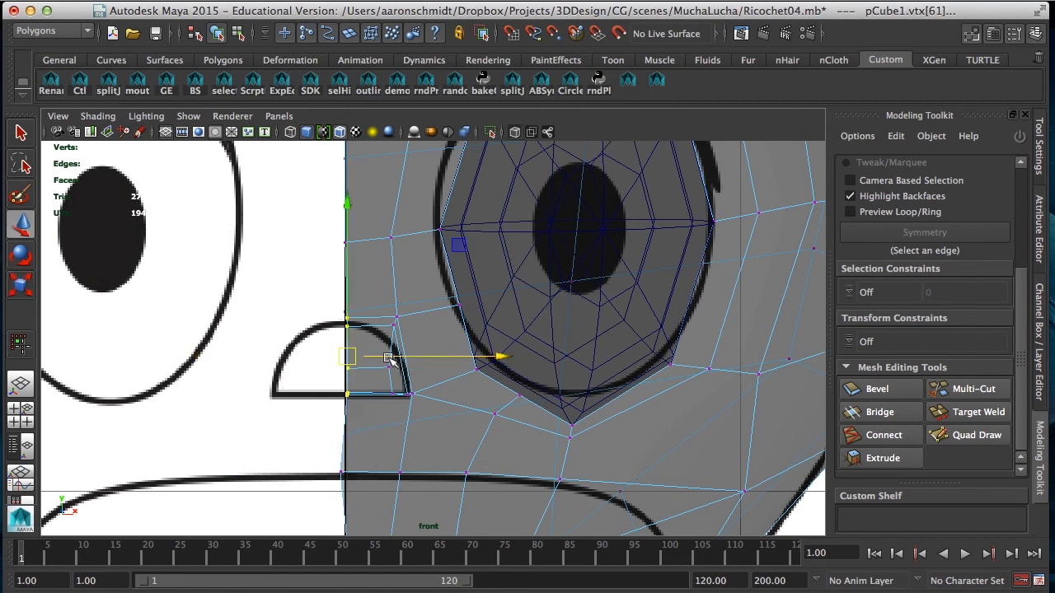
click(497, 361)
Step: Move the vertex below the nose on the upper mouth outline onto the centre line and nudge the nose's upper outer vertex pair towards the reference
click(337, 469)
drag(341, 472, 344, 475)
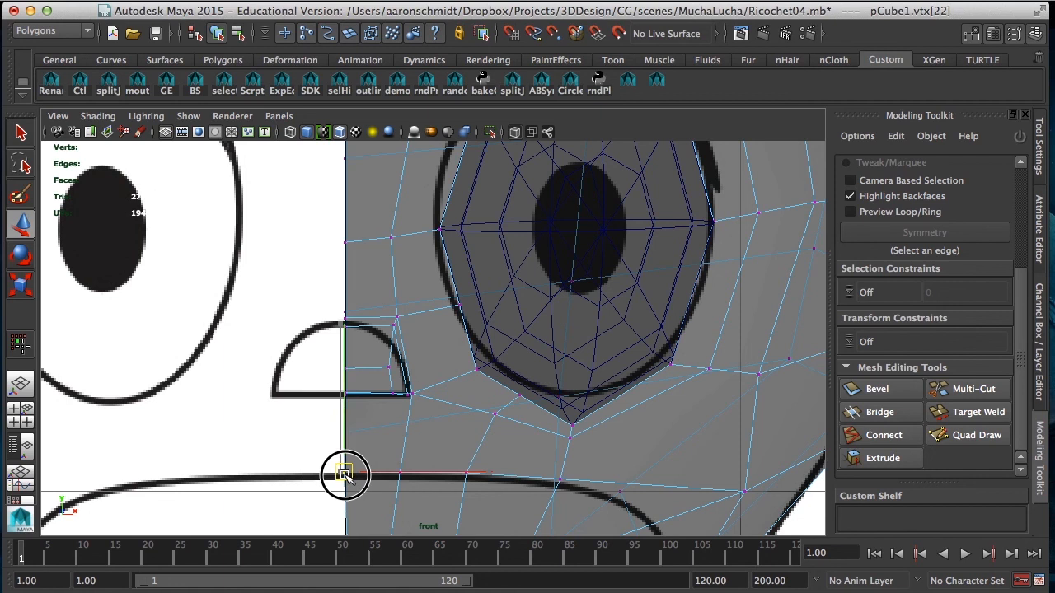
drag(397, 316, 392, 327)
Step: Turn on smooth mesh preview for the head and examine its side profile in the perspective view
key(space)
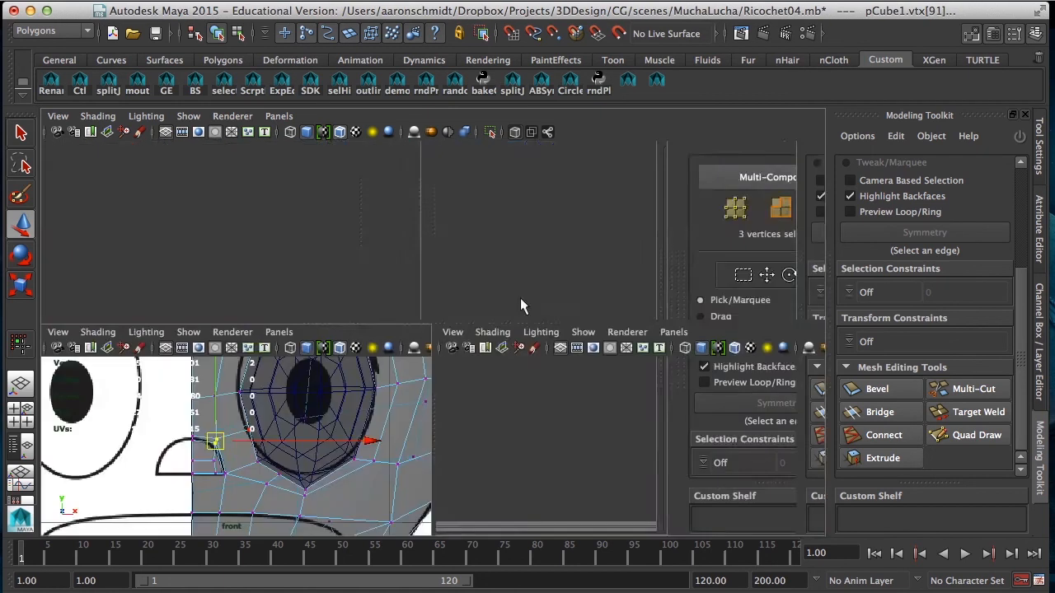
key(space)
alt+drag(577, 286, 379, 260)
key(3)
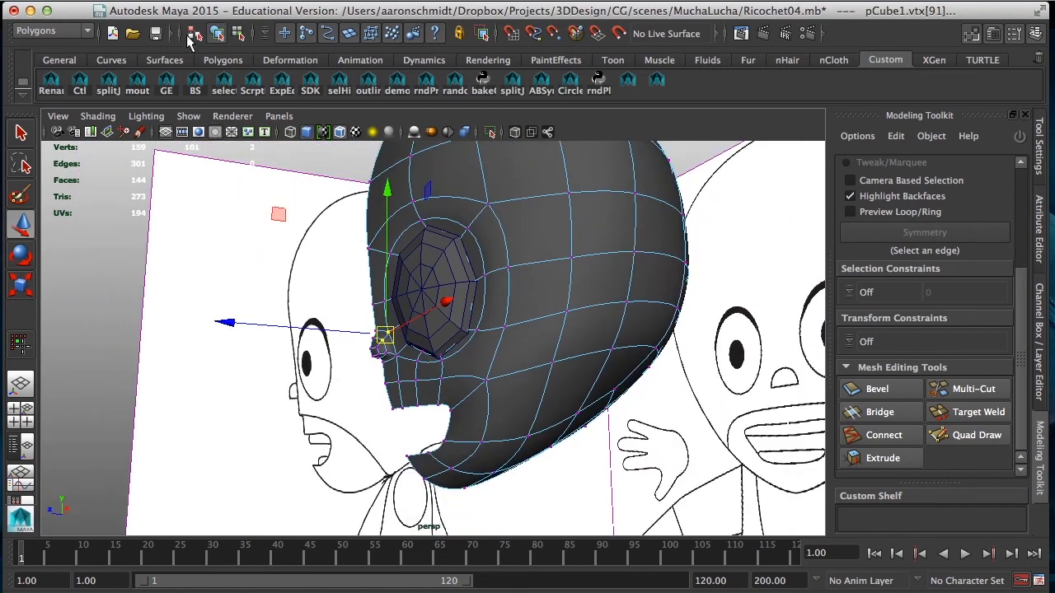